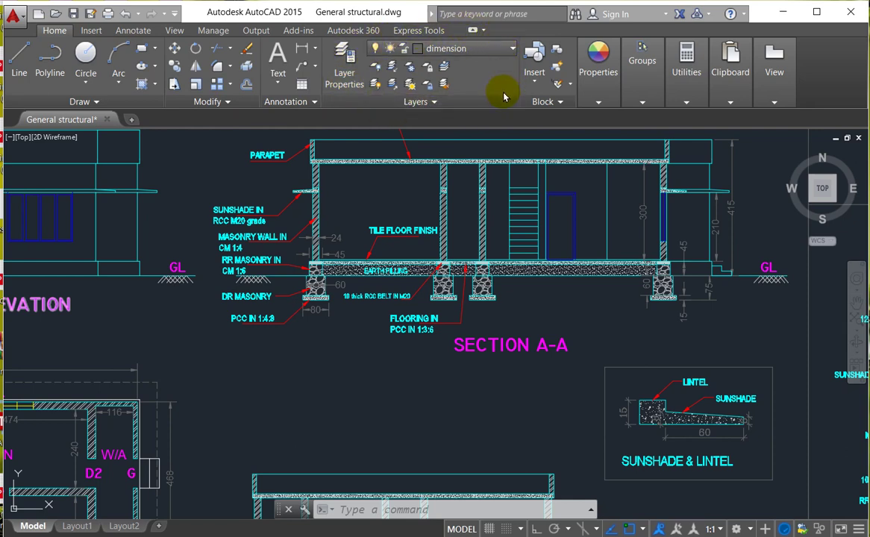
- Change the colour of the dimension layer to yellow in the layer properties and close the layer manager
{"action": "left_click", "coordinate": [344, 64]}
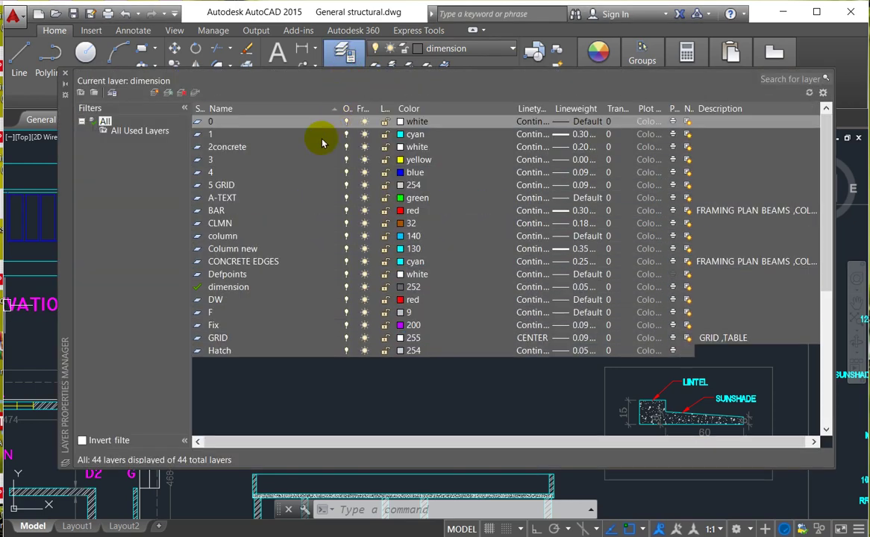
{"action": "left_click_drag", "start_coordinate": [64, 160], "coordinate": [39, 160]}
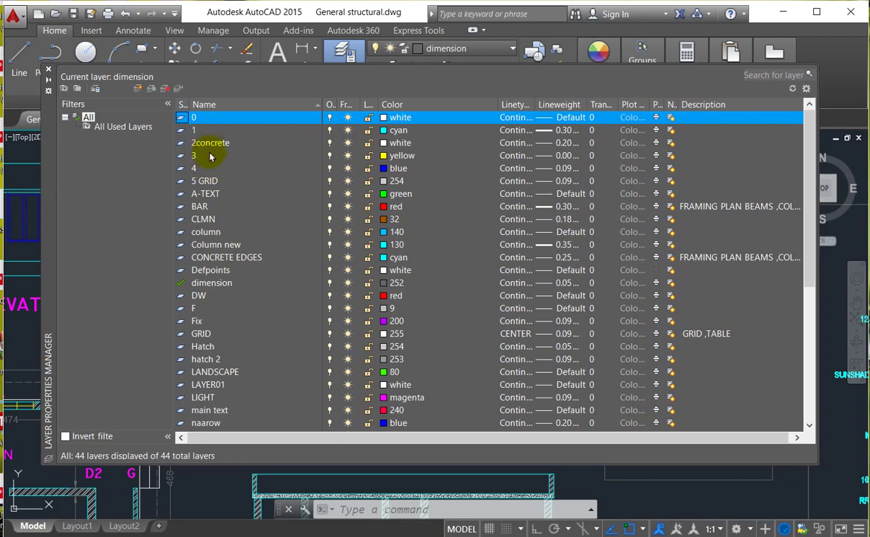
{"action": "scroll", "coordinate": [222, 224], "scroll_direction": "down", "scroll_amount": 6}
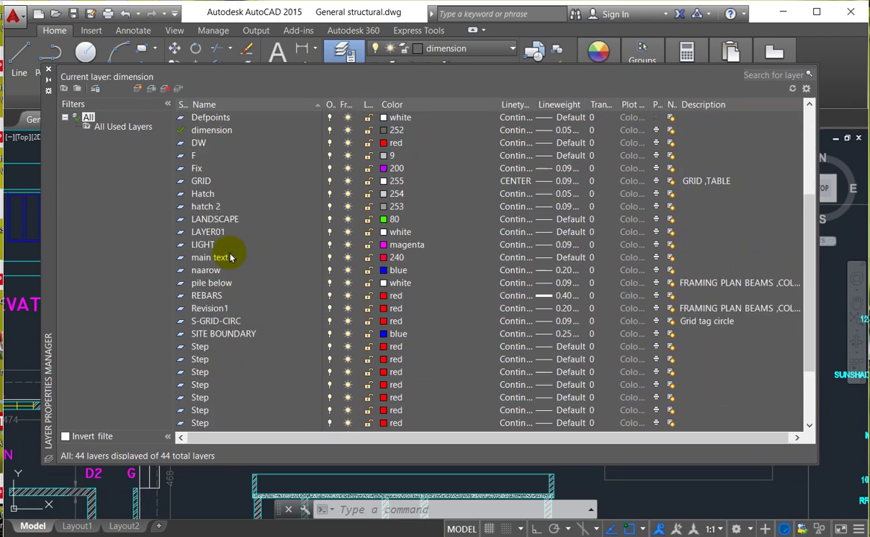
{"action": "scroll", "coordinate": [229, 257], "scroll_direction": "up", "scroll_amount": 6}
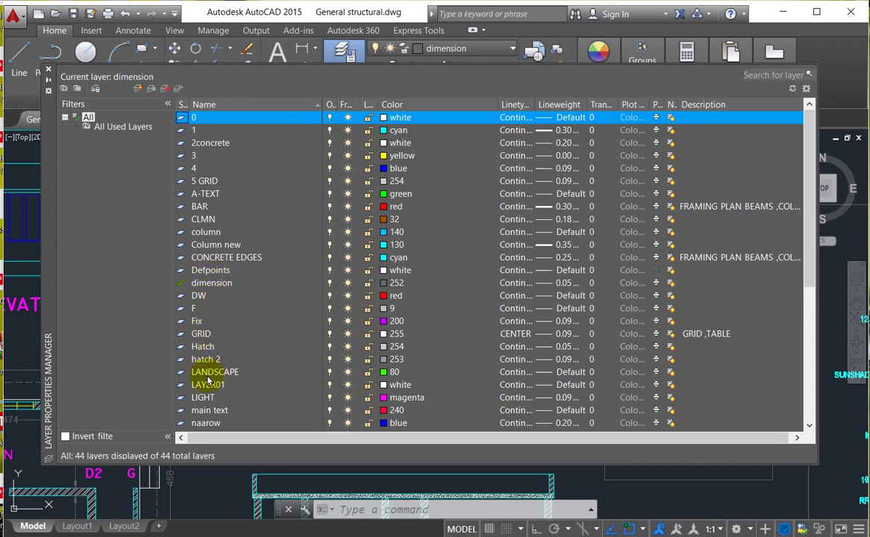
{"action": "scroll", "coordinate": [252, 342], "scroll_direction": "down", "scroll_amount": 6}
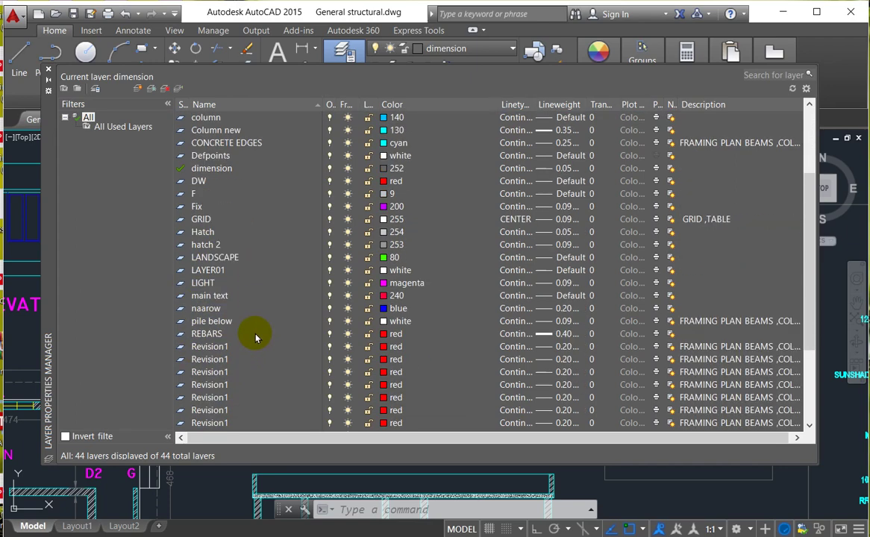
{"action": "scroll", "coordinate": [250, 336], "scroll_direction": "up", "scroll_amount": 6}
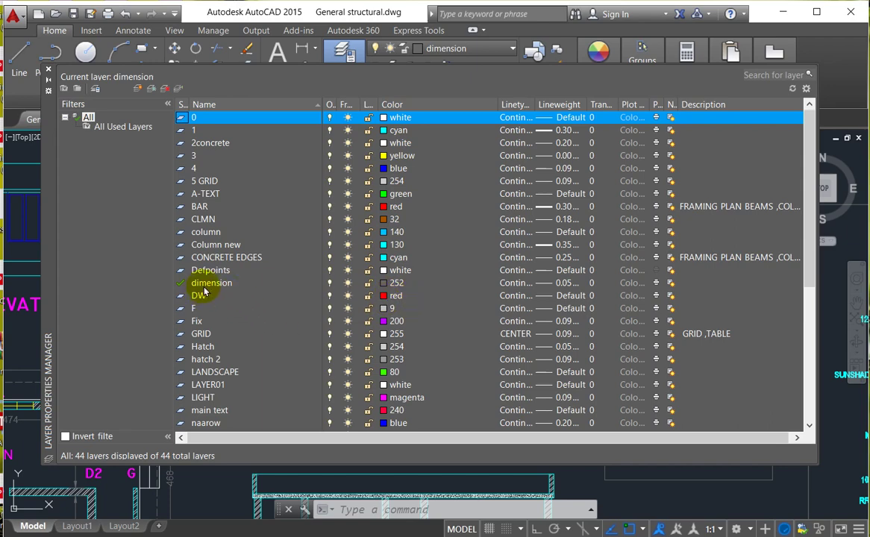
{"action": "left_click", "coordinate": [388, 284]}
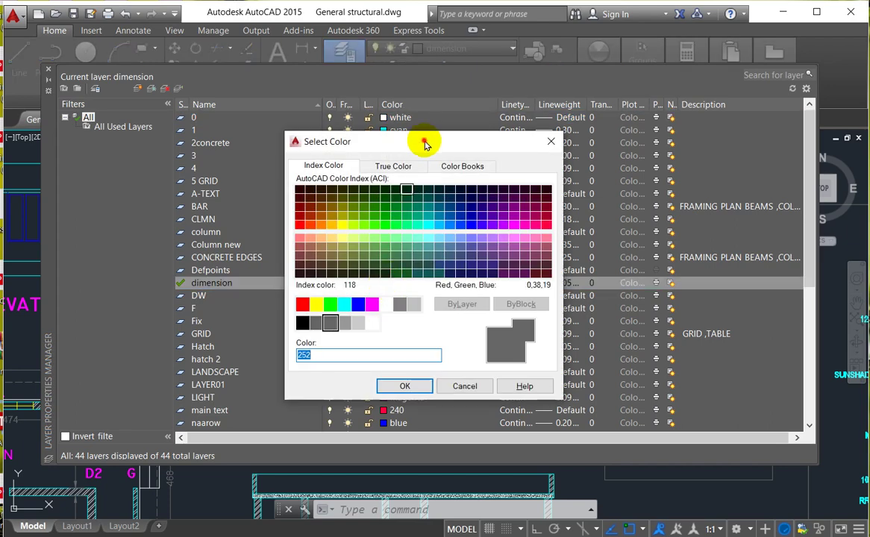
{"action": "left_click_drag", "start_coordinate": [424, 144], "coordinate": [577, 116]}
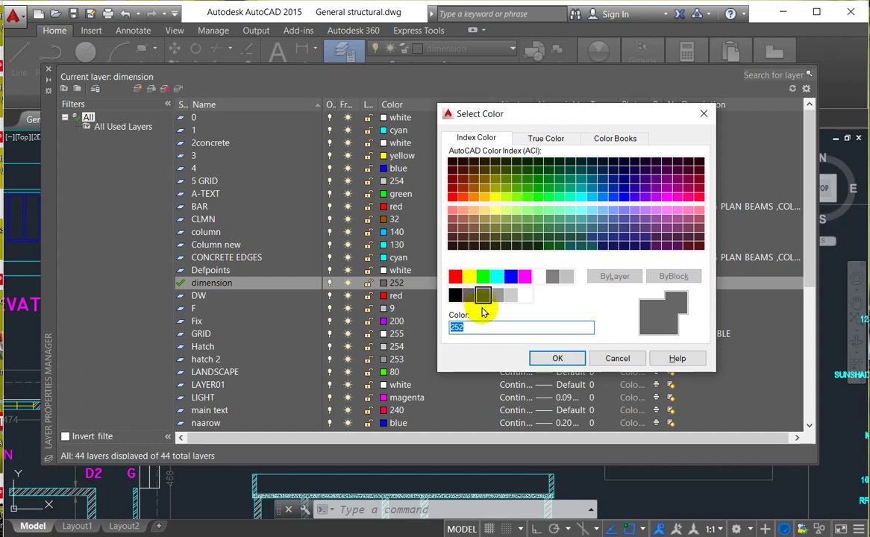
{"action": "left_click", "coordinate": [469, 277]}
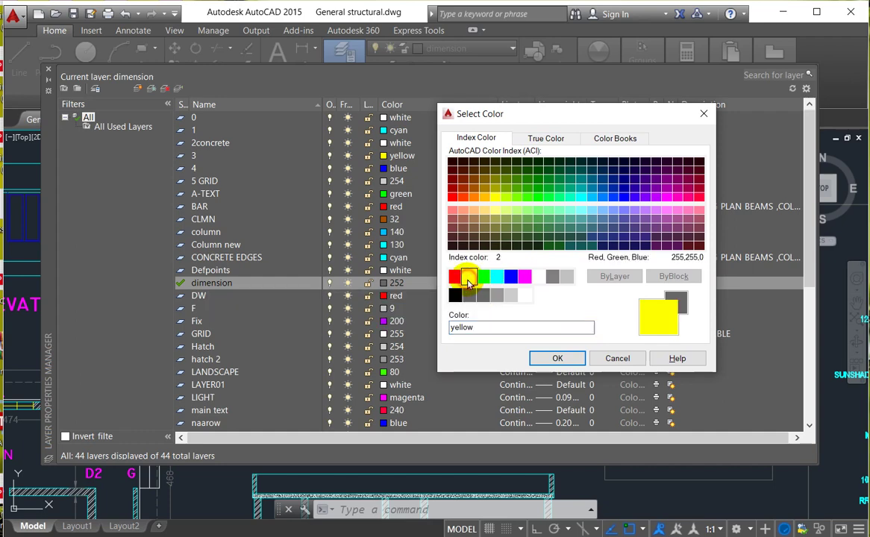
{"action": "left_click", "coordinate": [558, 359]}
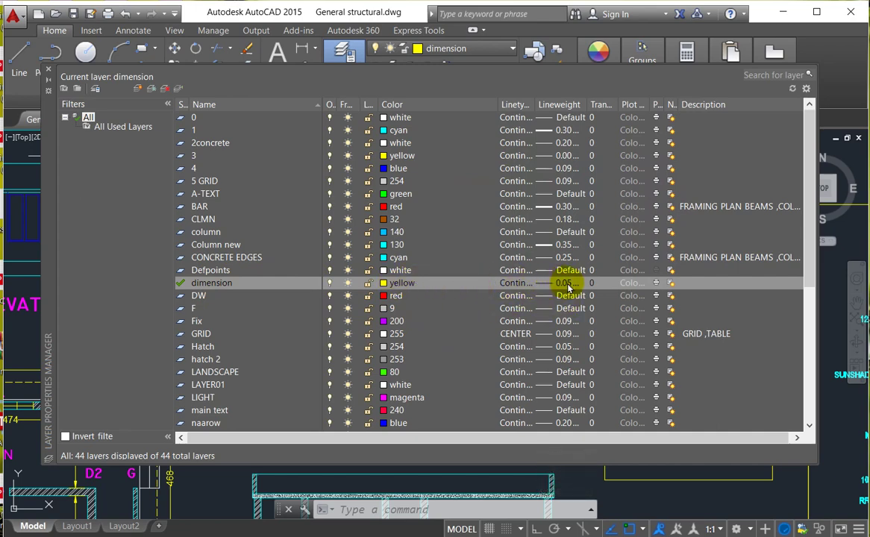
{"action": "left_click", "coordinate": [49, 73]}
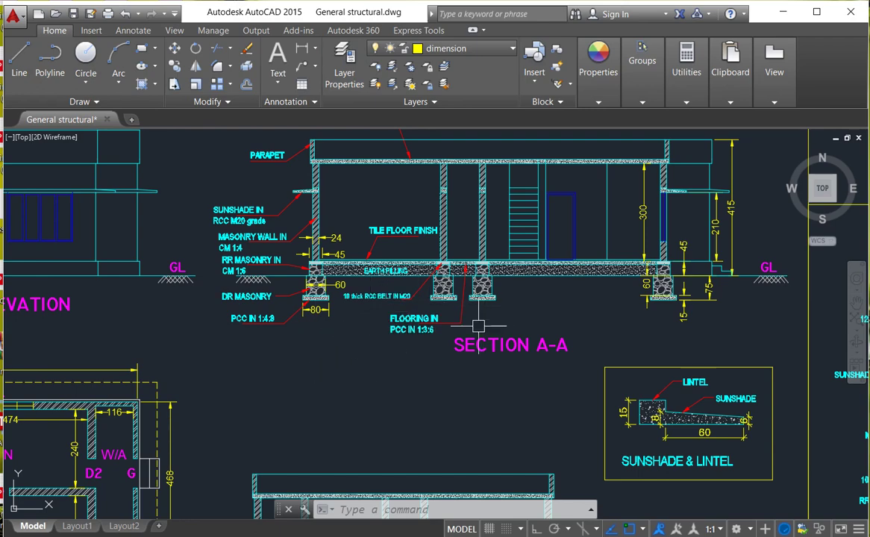
- Examine the dimensions around the leftmost footing in Section A-A, including the width dimension below its PCC base
{"action": "scroll", "coordinate": [394, 278], "scroll_direction": "up", "scroll_amount": 2}
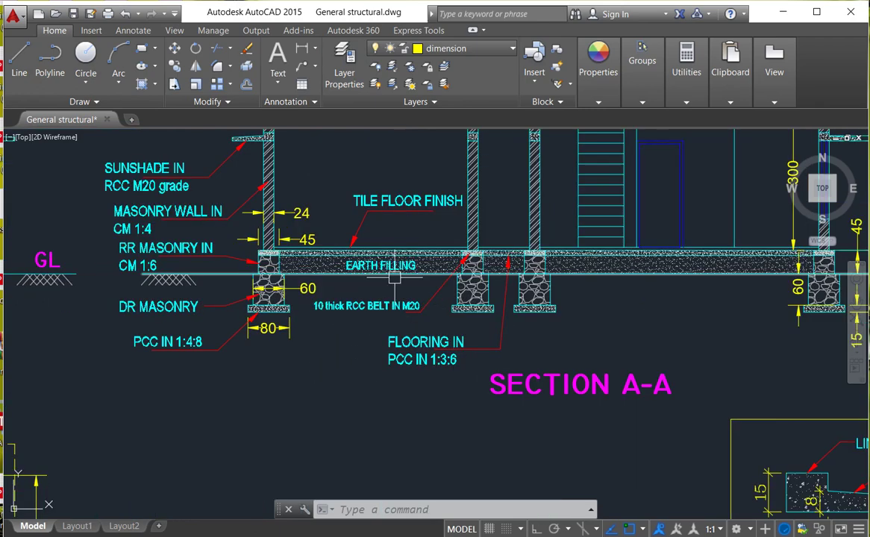
{"action": "scroll", "coordinate": [237, 289], "scroll_direction": "up", "scroll_amount": 3}
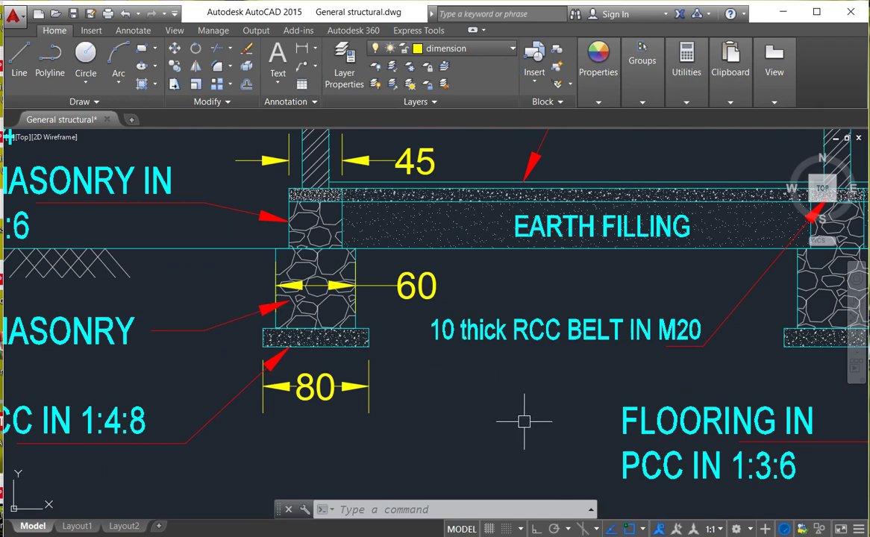
{"action": "scroll", "coordinate": [515, 409], "scroll_direction": "down", "scroll_amount": 3}
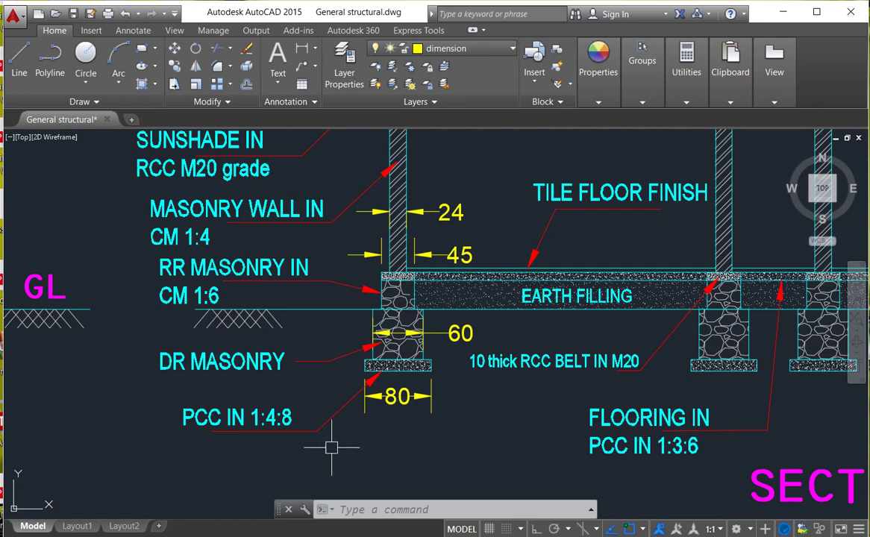
{"action": "scroll", "coordinate": [385, 444], "scroll_direction": "up", "scroll_amount": 2}
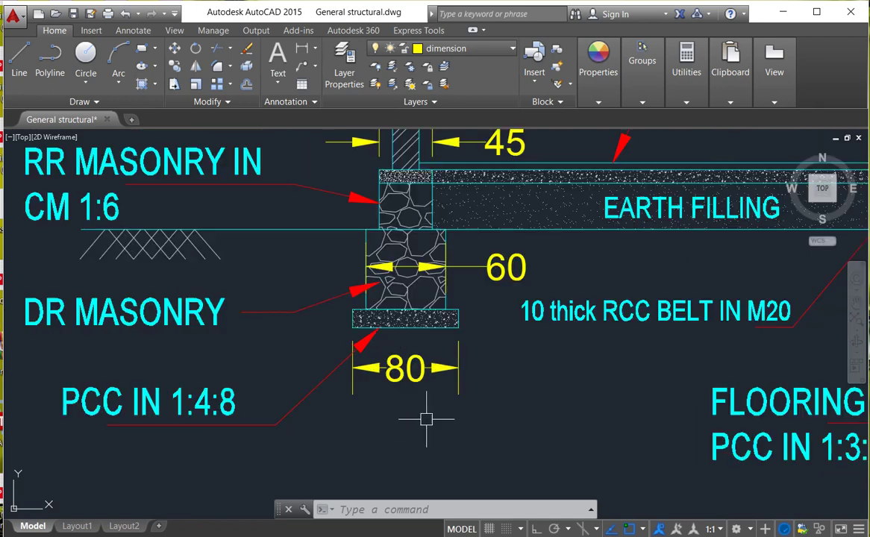
{"action": "left_click", "coordinate": [459, 396]}
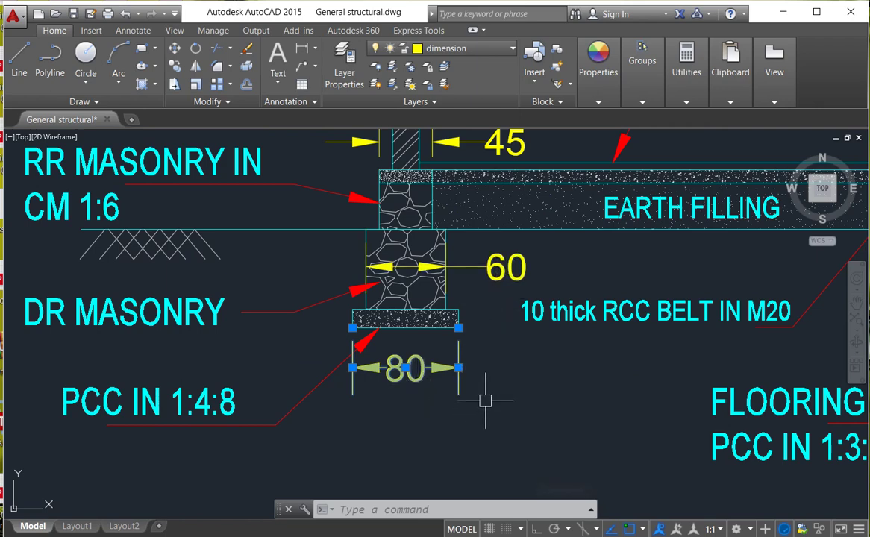
{"action": "key", "text": "Escape"}
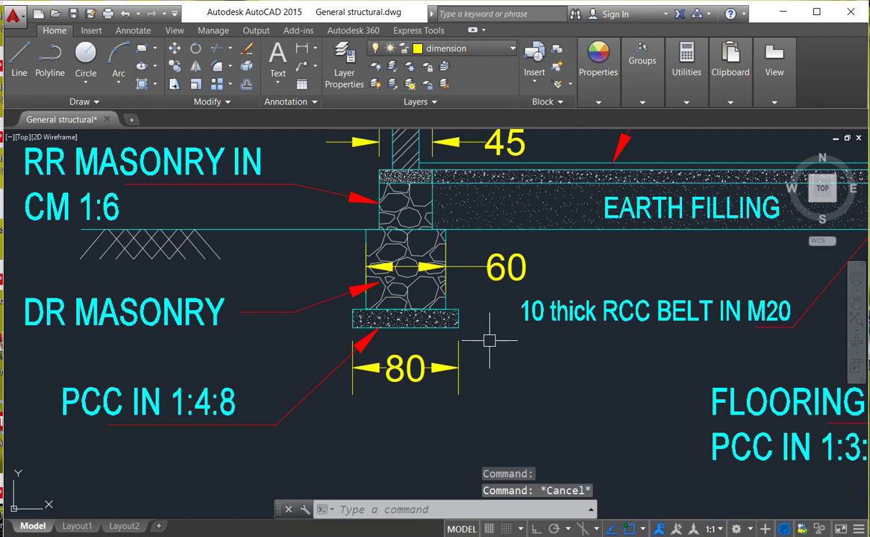
{"action": "key", "text": "Escape"}
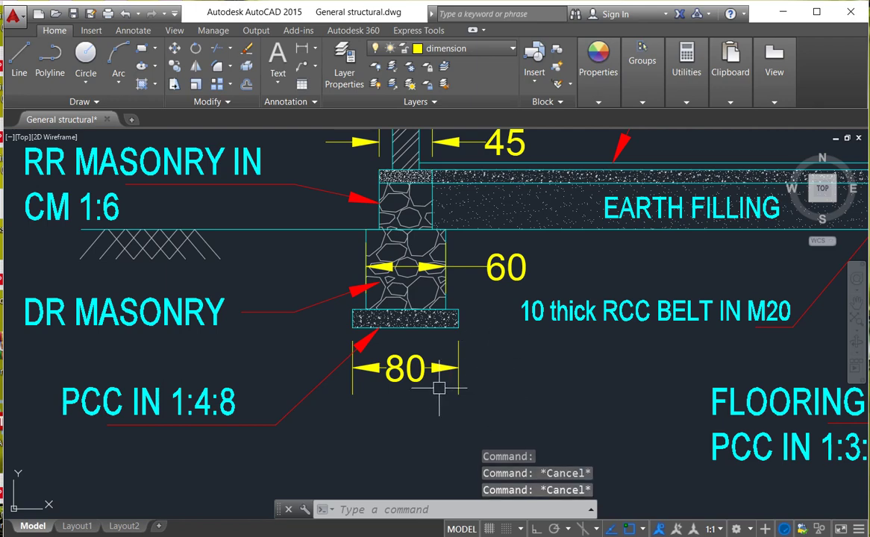
{"action": "mouse_move", "coordinate": [427, 375]}
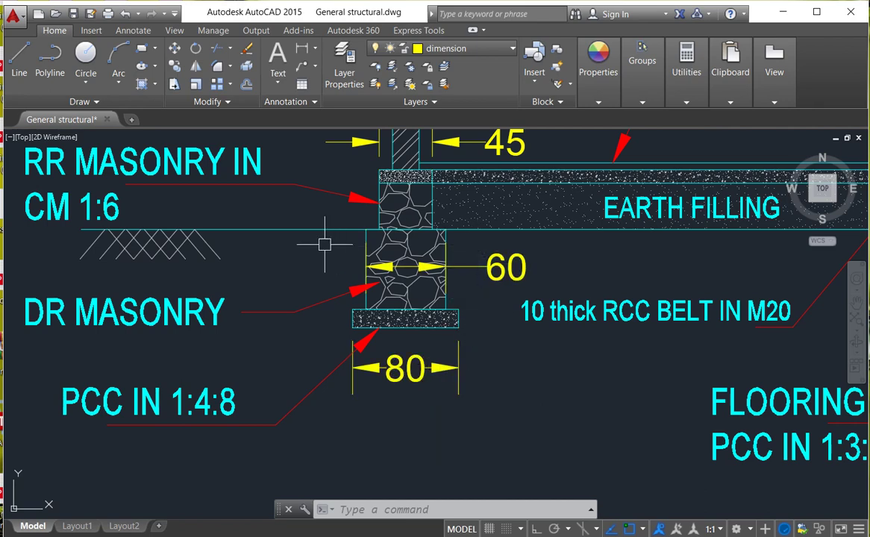
- Inspect which layers the ground line, ground hatching, wall outline and door frame in Section A-A are on
{"action": "mouse_move", "coordinate": [324, 233]}
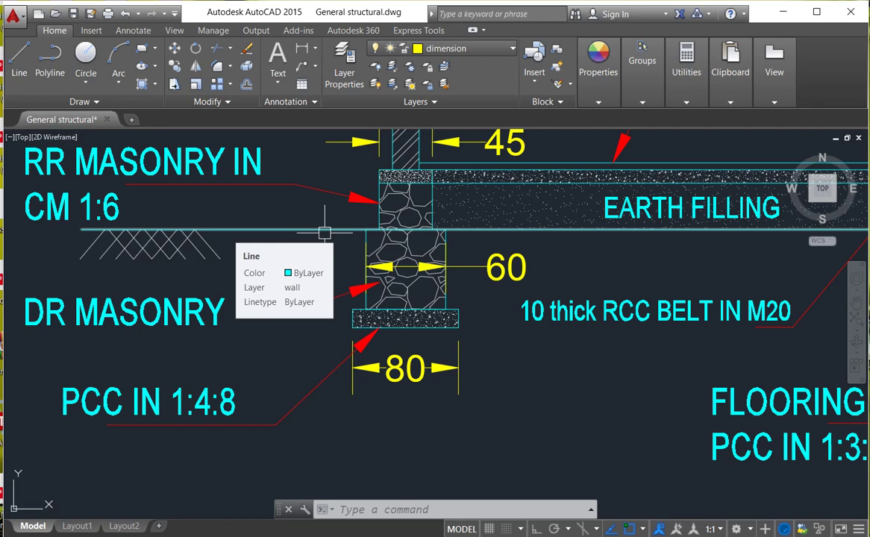
{"action": "mouse_move", "coordinate": [202, 258]}
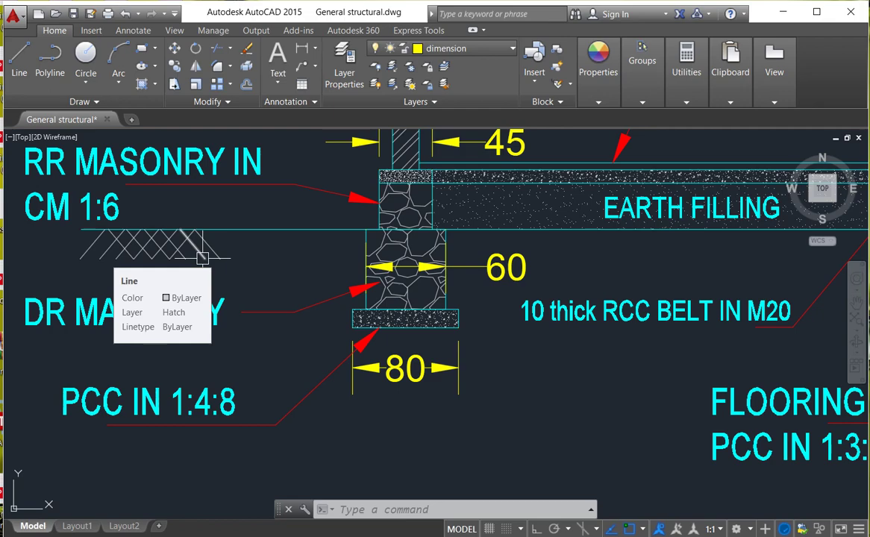
{"action": "scroll", "coordinate": [404, 444], "scroll_direction": "down", "scroll_amount": 4}
{"action": "scroll", "coordinate": [448, 219], "scroll_direction": "up", "scroll_amount": 8}
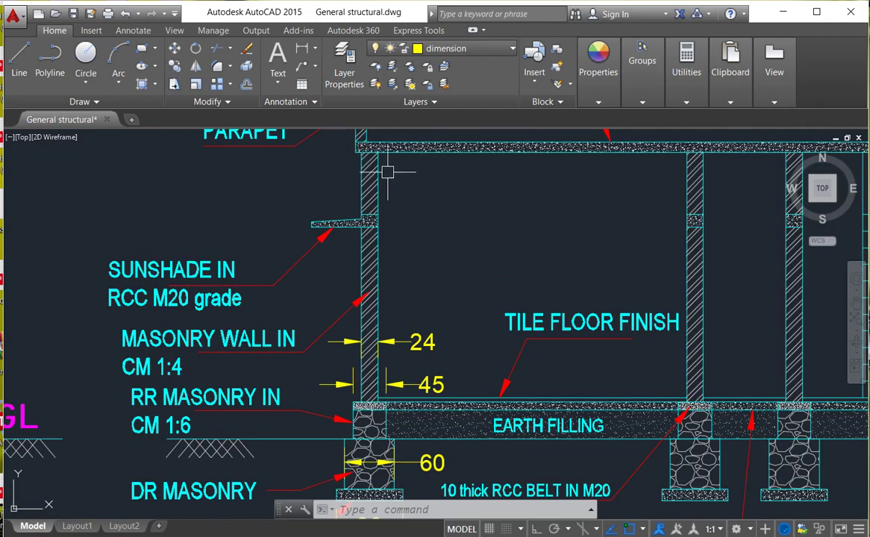
{"action": "mouse_move", "coordinate": [339, 368]}
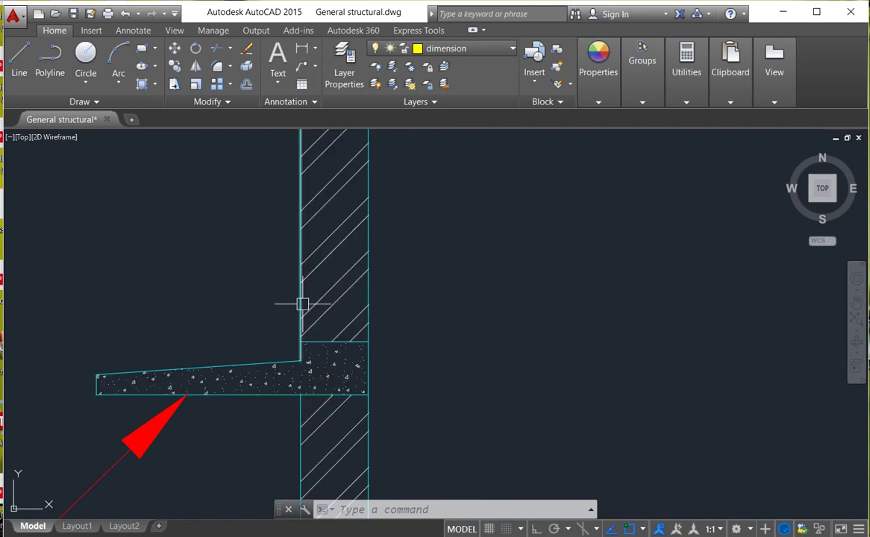
{"action": "mouse_move", "coordinate": [302, 304]}
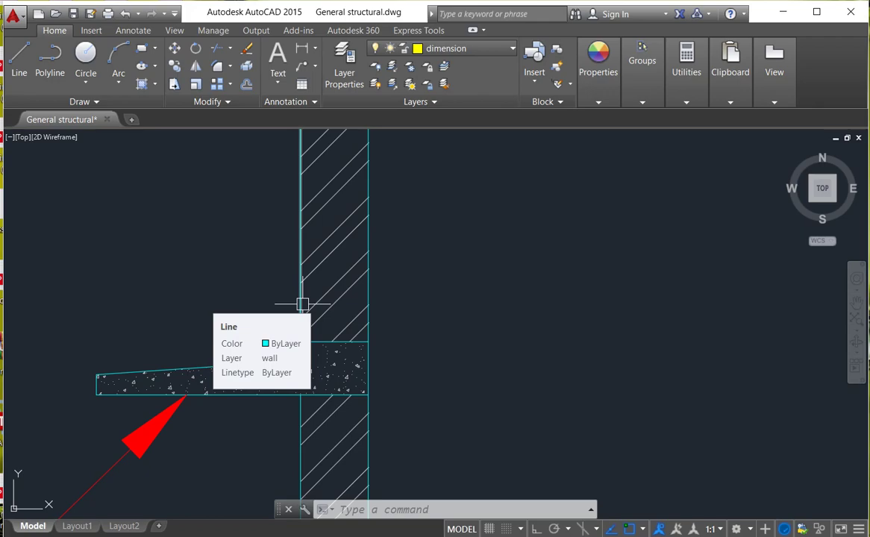
{"action": "scroll", "coordinate": [306, 351], "scroll_direction": "down", "scroll_amount": 3}
{"action": "scroll", "coordinate": [454, 311], "scroll_direction": "down", "scroll_amount": 2}
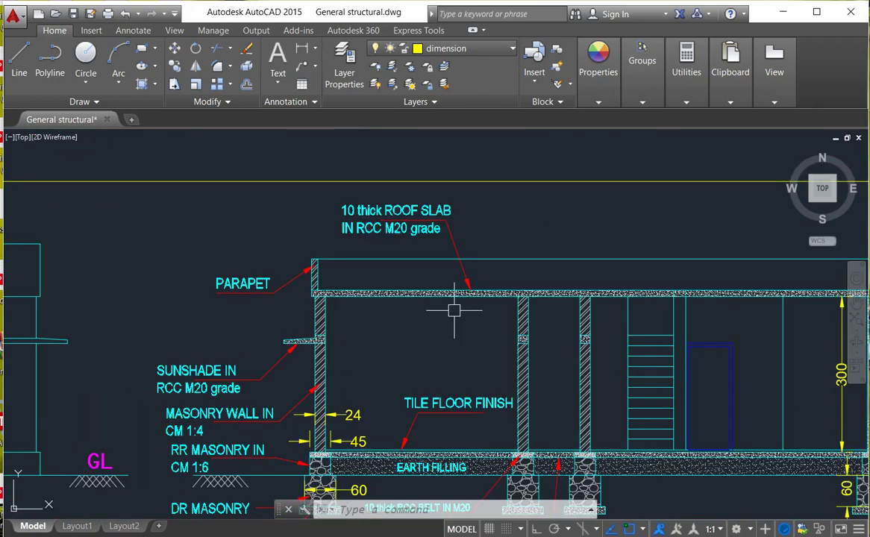
{"action": "scroll", "coordinate": [455, 311], "scroll_direction": "down", "scroll_amount": 3}
{"action": "scroll", "coordinate": [492, 303], "scroll_direction": "up", "scroll_amount": 6}
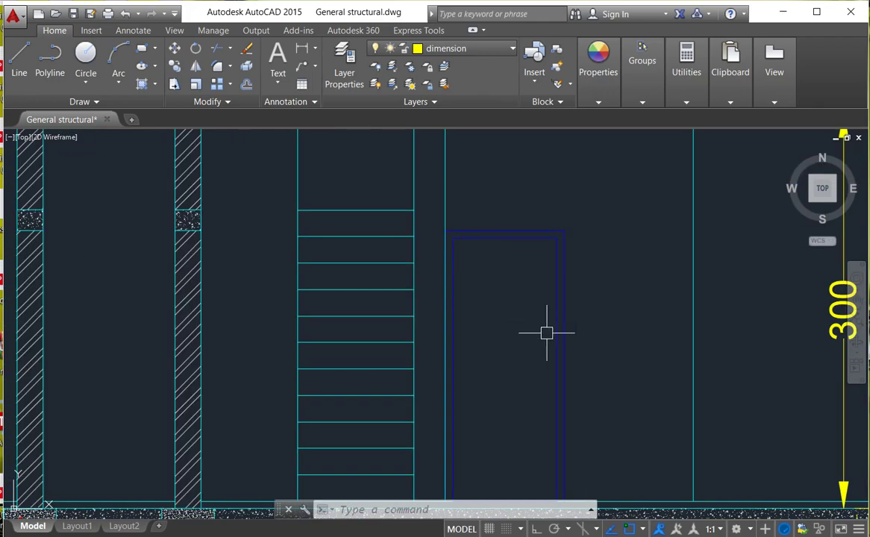
{"action": "mouse_move", "coordinate": [553, 332]}
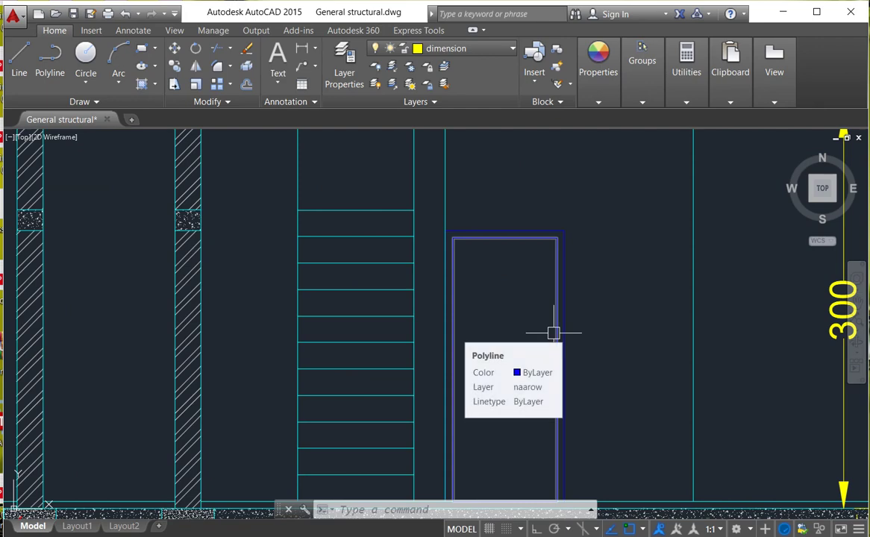
{"action": "scroll", "coordinate": [519, 239], "scroll_direction": "down", "scroll_amount": 3}
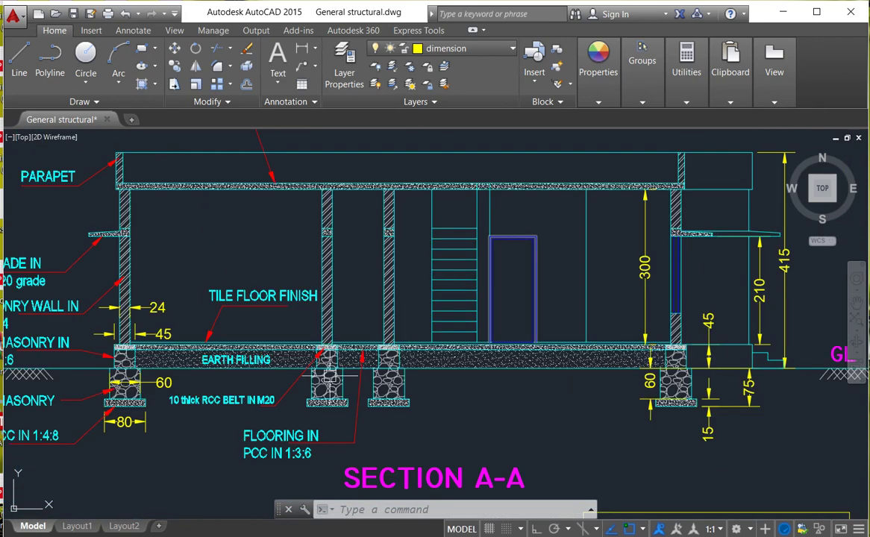
{"action": "scroll", "coordinate": [112, 268], "scroll_direction": "up", "scroll_amount": 6}
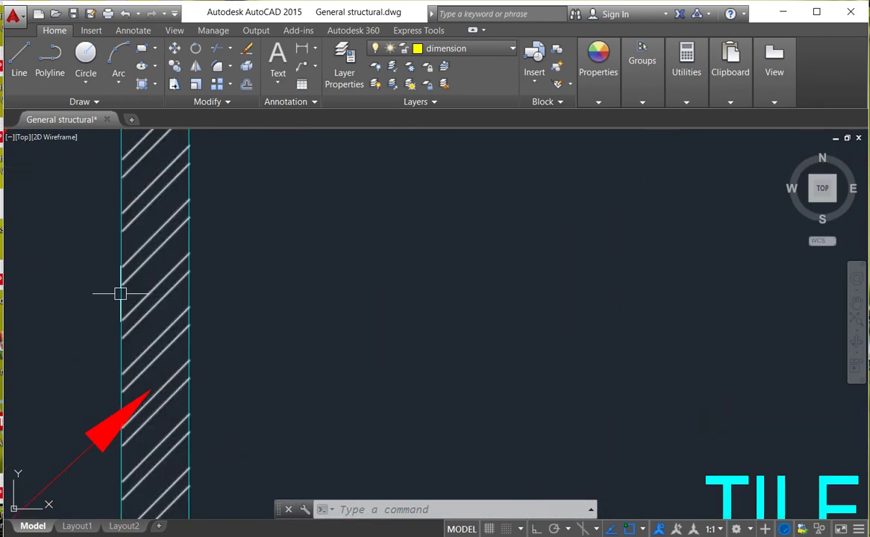
{"action": "scroll", "coordinate": [119, 246], "scroll_direction": "up", "scroll_amount": 4}
{"action": "scroll", "coordinate": [125, 268], "scroll_direction": "down", "scroll_amount": 6}
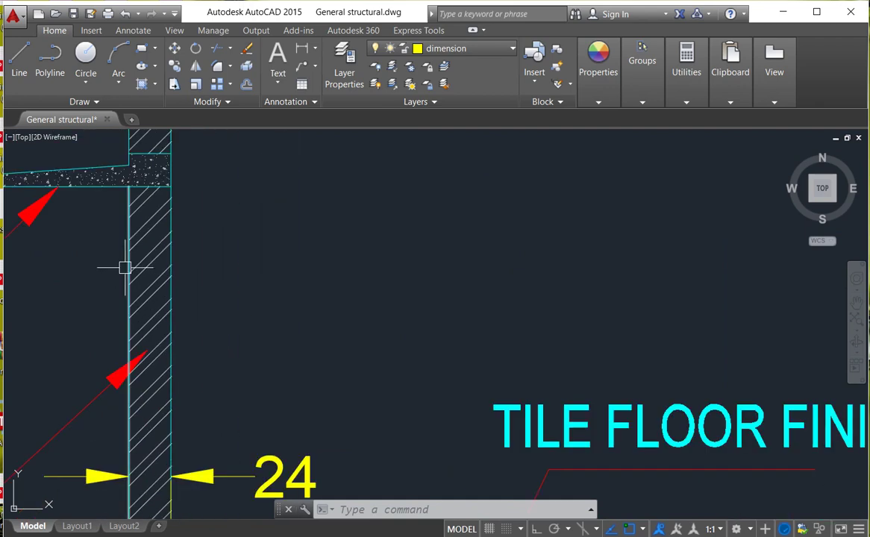
- Change the colour of the wall layer to red in the layer properties
{"action": "left_click", "coordinate": [346, 75]}
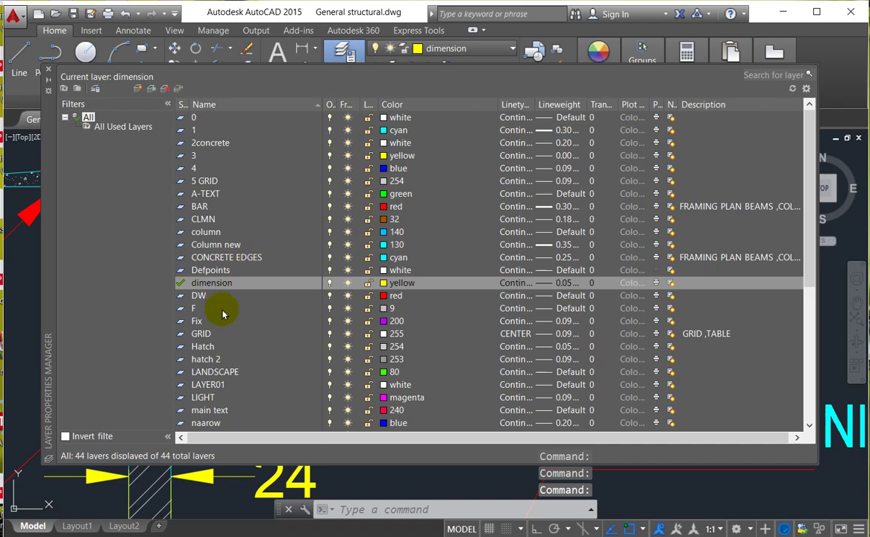
{"action": "scroll", "coordinate": [217, 338], "scroll_direction": "down", "scroll_amount": 6}
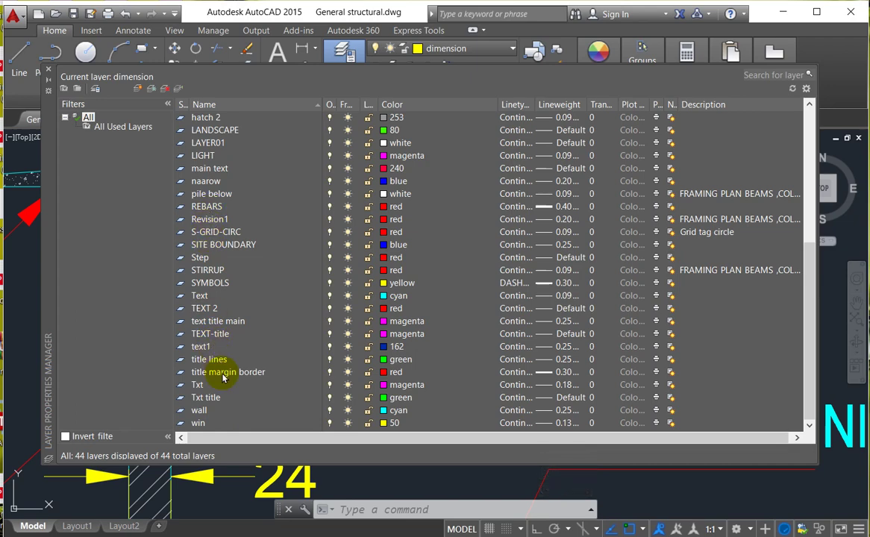
{"action": "left_click", "coordinate": [199, 410]}
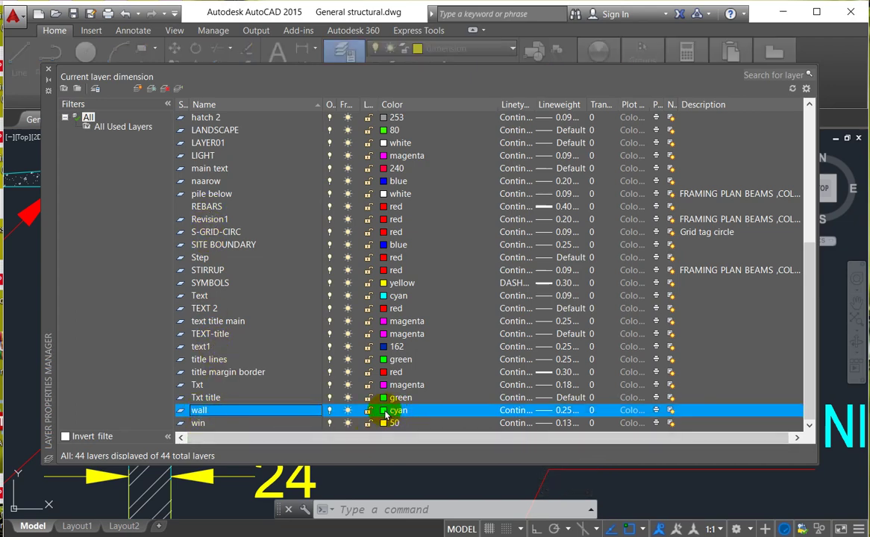
{"action": "left_click", "coordinate": [386, 413]}
{"action": "left_click", "coordinate": [455, 277]}
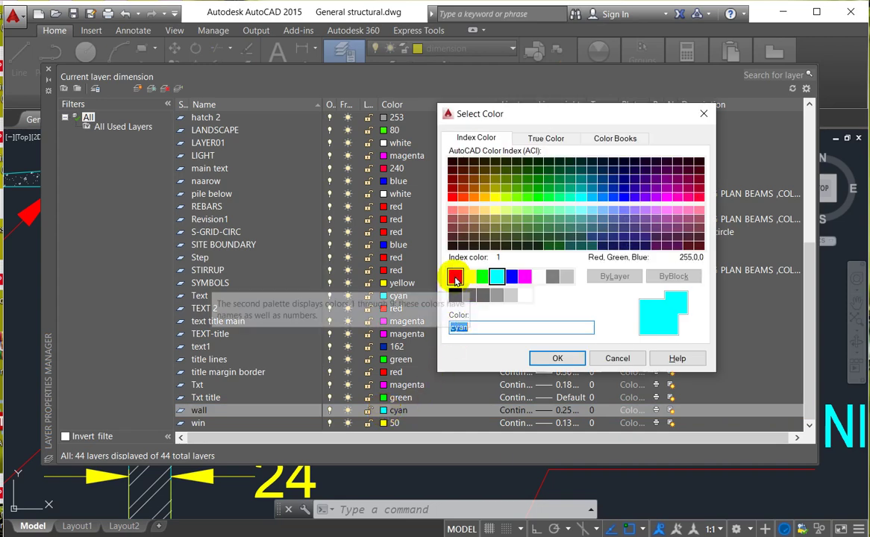
{"action": "left_click", "coordinate": [556, 359]}
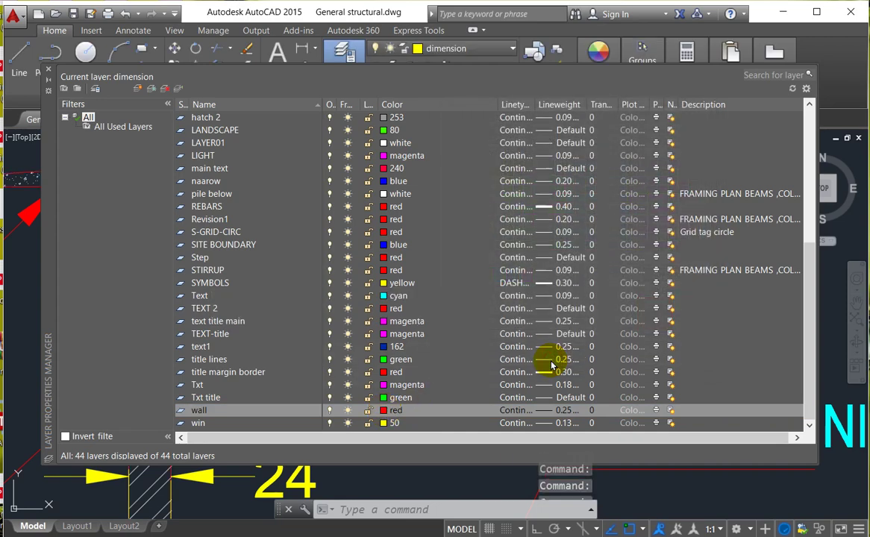
- Close the layer manager and examine the walls, footings and dimensions of Section A-A and the neighbouring drawings
{"action": "left_click", "coordinate": [48, 72]}
{"action": "scroll", "coordinate": [417, 244], "scroll_direction": "down", "scroll_amount": 4}
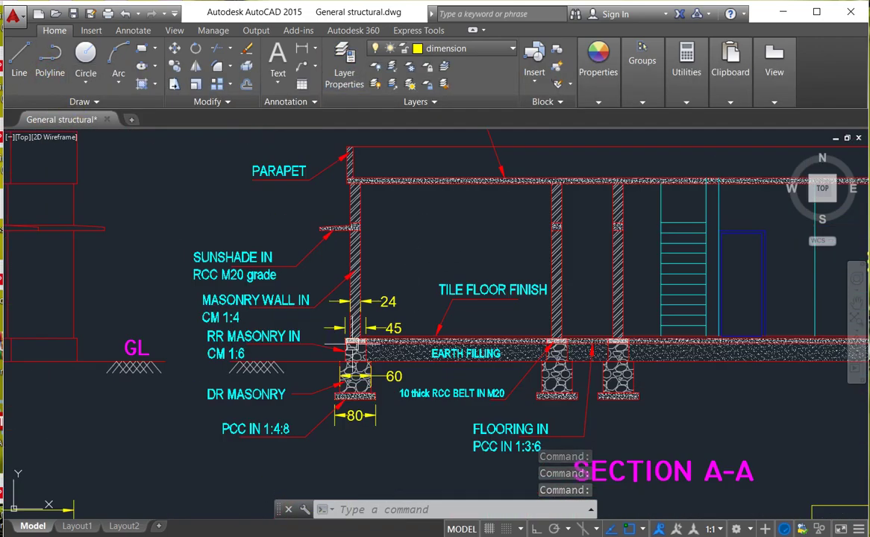
{"action": "scroll", "coordinate": [305, 323], "scroll_direction": "down", "scroll_amount": 3}
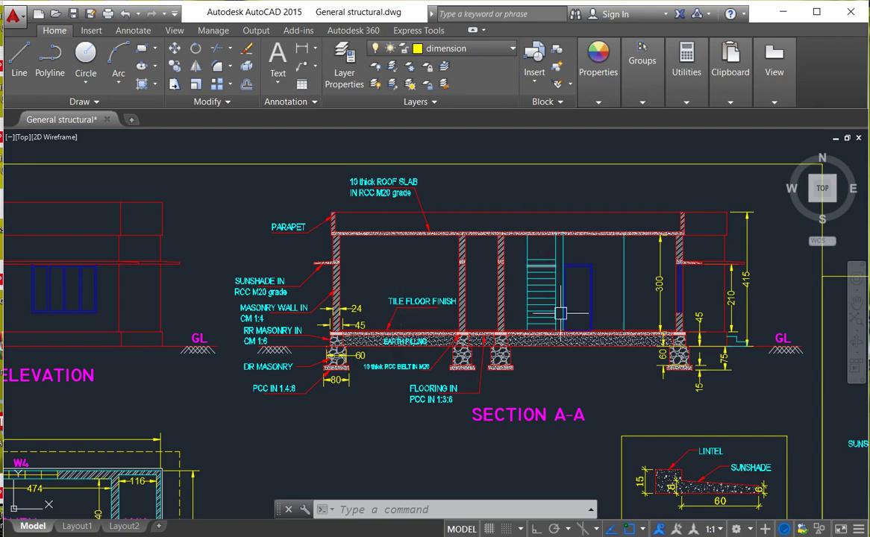
{"action": "scroll", "coordinate": [728, 291], "scroll_direction": "up", "scroll_amount": 2}
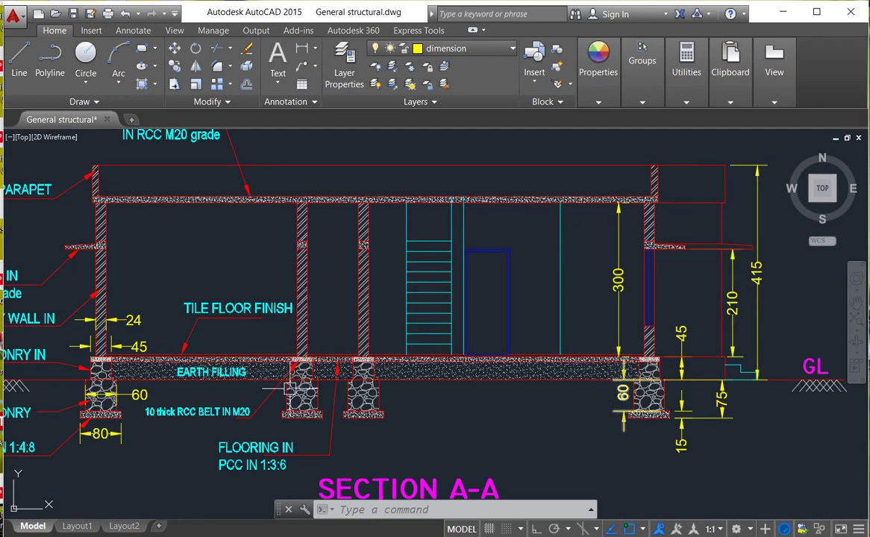
{"action": "scroll", "coordinate": [114, 332], "scroll_direction": "up", "scroll_amount": 4}
{"action": "scroll", "coordinate": [176, 341], "scroll_direction": "down", "scroll_amount": 8}
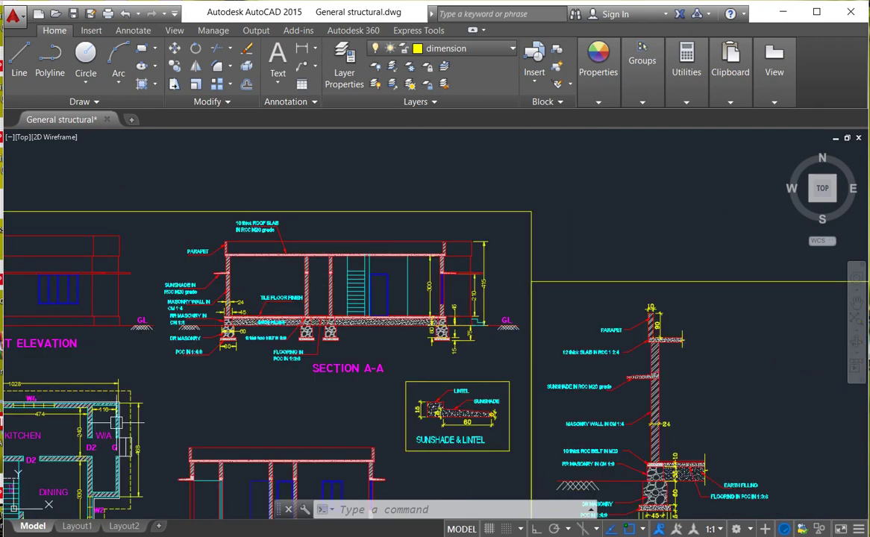
{"action": "scroll", "coordinate": [97, 388], "scroll_direction": "up", "scroll_amount": 4}
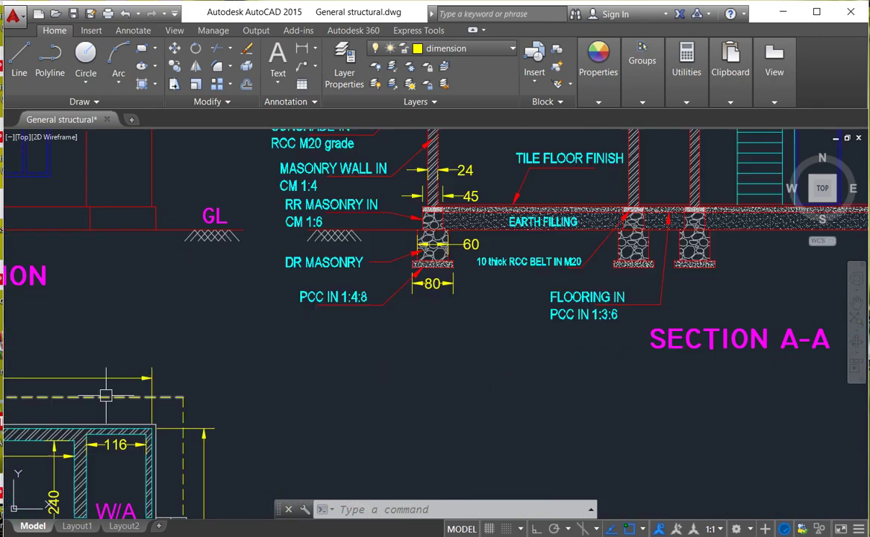
- Change the colour of the dimension layer to blue in the layer properties and close the layer manager
{"action": "left_click", "coordinate": [353, 76]}
{"action": "scroll", "coordinate": [202, 179], "scroll_direction": "up", "scroll_amount": 5}
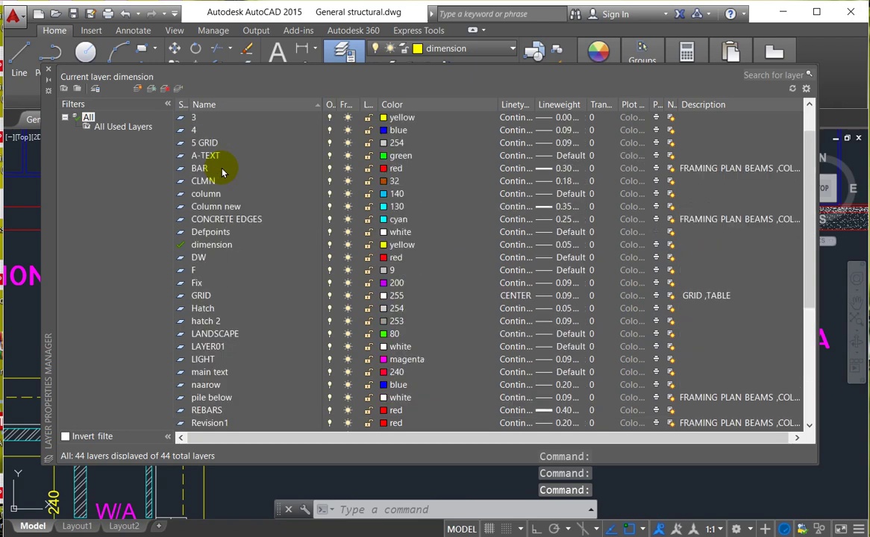
{"action": "scroll", "coordinate": [220, 175], "scroll_direction": "up", "scroll_amount": 1}
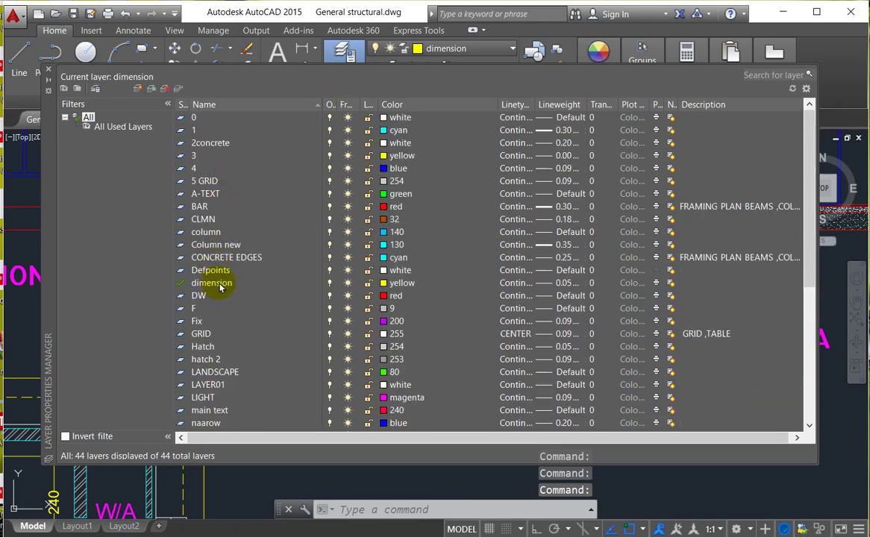
{"action": "left_click", "coordinate": [381, 284]}
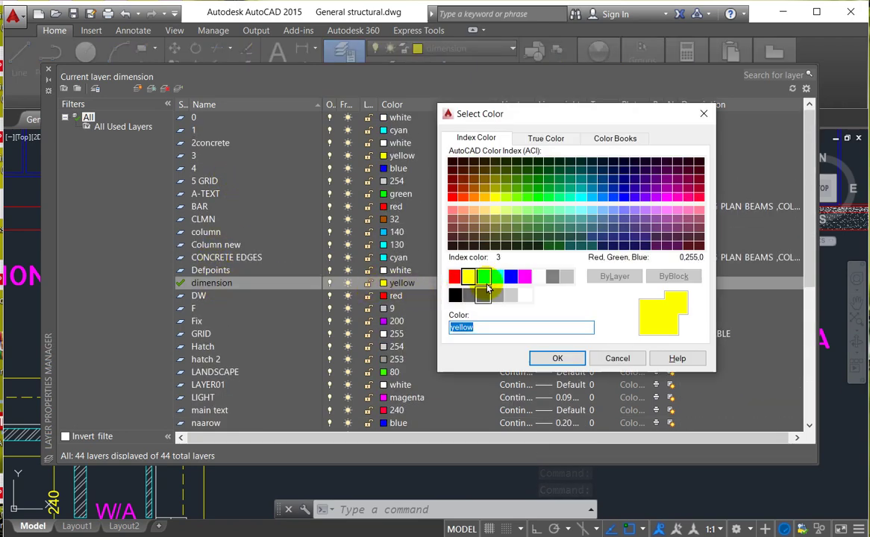
{"action": "left_click", "coordinate": [511, 277]}
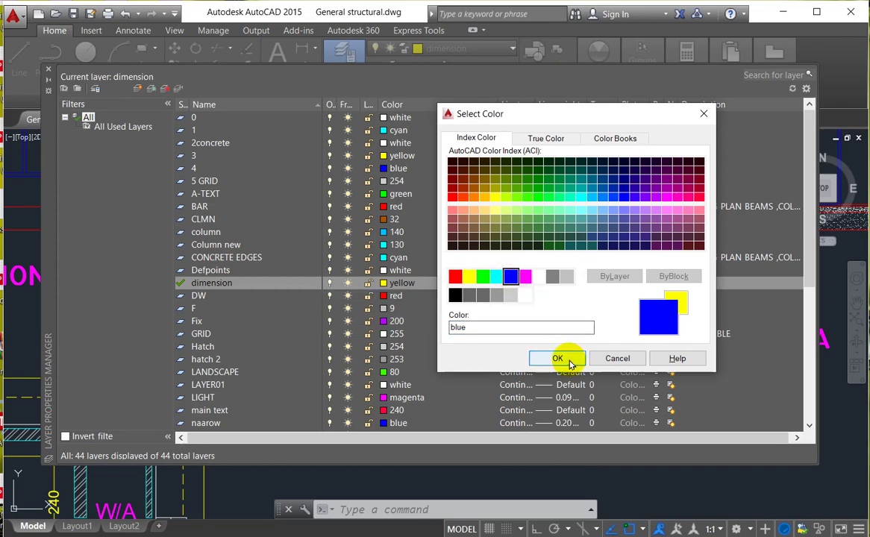
{"action": "left_click", "coordinate": [560, 358]}
{"action": "left_click", "coordinate": [49, 72]}
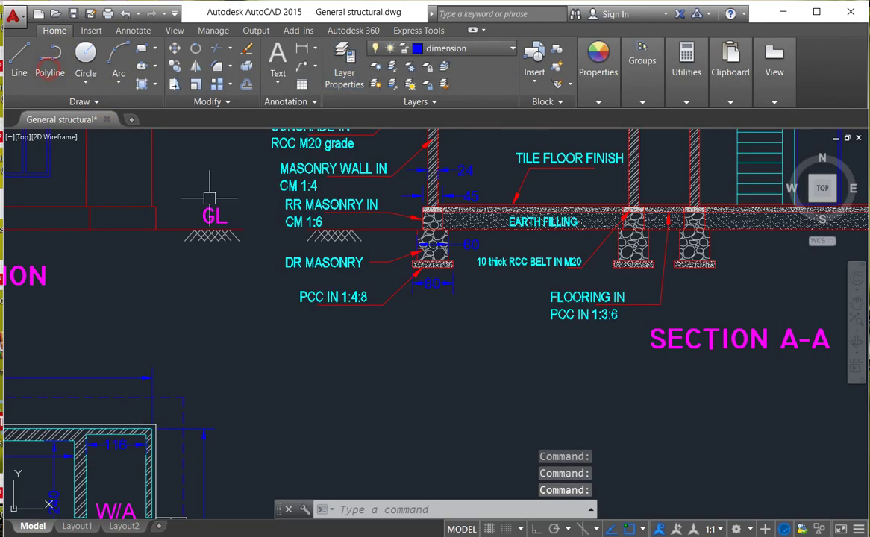
- Examine the recoloured dimensions at the leftmost footing of Section A-A and across the whole drawing sheet
{"action": "scroll", "coordinate": [384, 251], "scroll_direction": "down", "scroll_amount": 3}
{"action": "scroll", "coordinate": [470, 287], "scroll_direction": "up", "scroll_amount": 8}
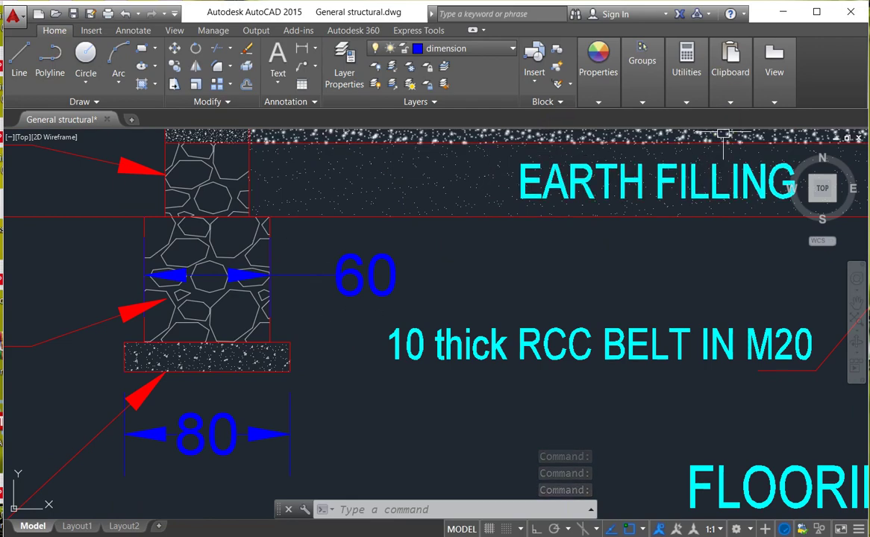
{"action": "scroll", "coordinate": [381, 306], "scroll_direction": "down", "scroll_amount": 6}
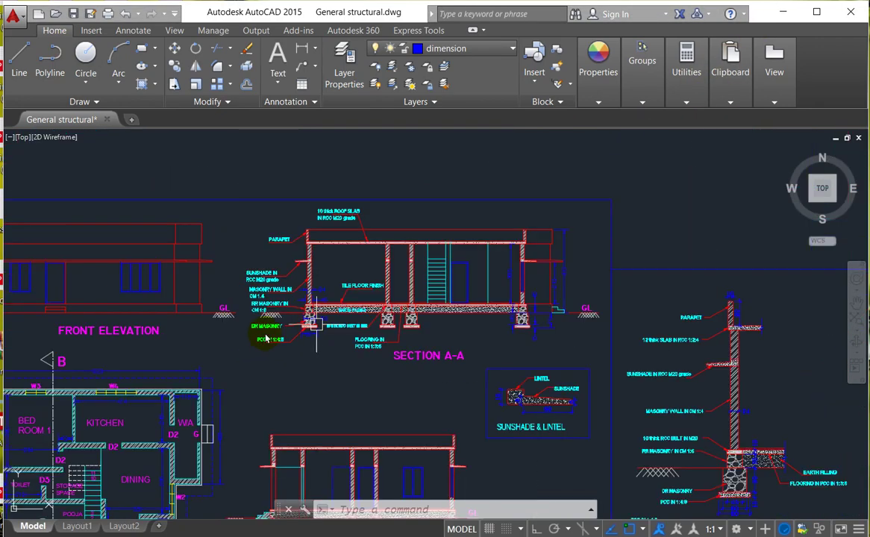
{"action": "scroll", "coordinate": [265, 338], "scroll_direction": "down", "scroll_amount": 2}
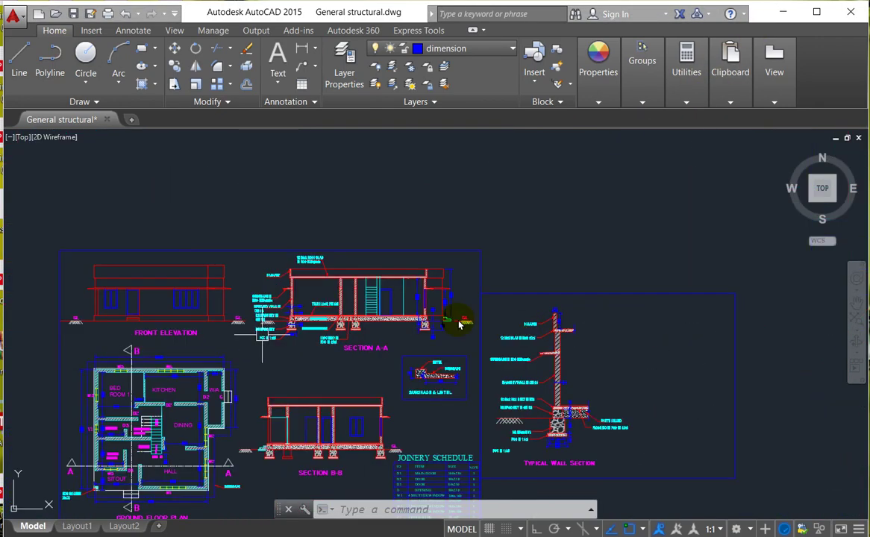
- Create a new layer named Test 1 in the layer properties
{"action": "left_click", "coordinate": [345, 73]}
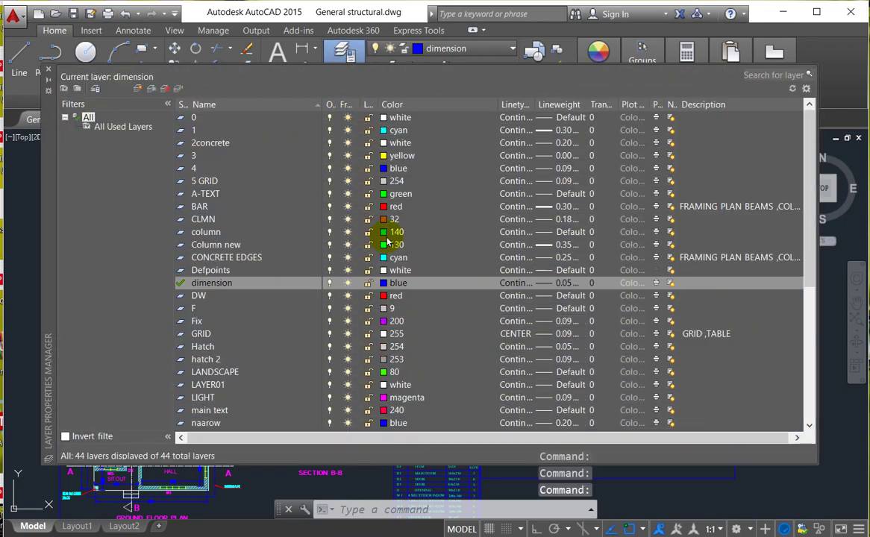
{"action": "scroll", "coordinate": [388, 242], "scroll_direction": "down", "scroll_amount": 6}
{"action": "scroll", "coordinate": [420, 330], "scroll_direction": "up", "scroll_amount": 5}
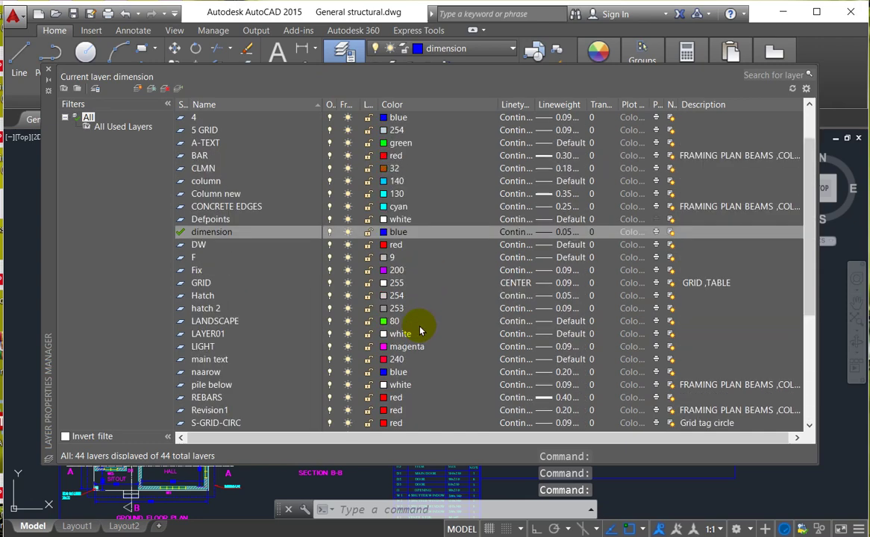
{"action": "scroll", "coordinate": [420, 331], "scroll_direction": "up", "scroll_amount": 2}
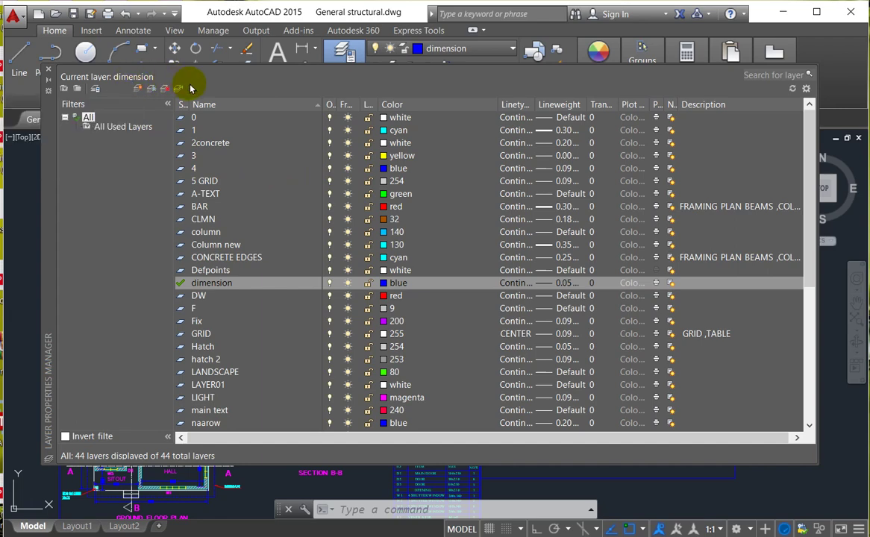
{"action": "left_click", "coordinate": [138, 90]}
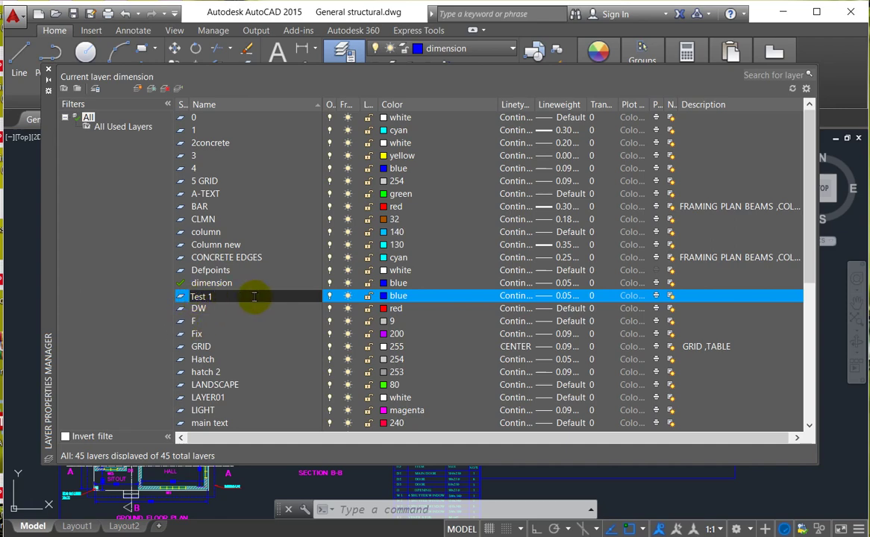
- Set the colour of the Test 1 layer to green and close the layer manager
{"action": "left_click", "coordinate": [387, 299]}
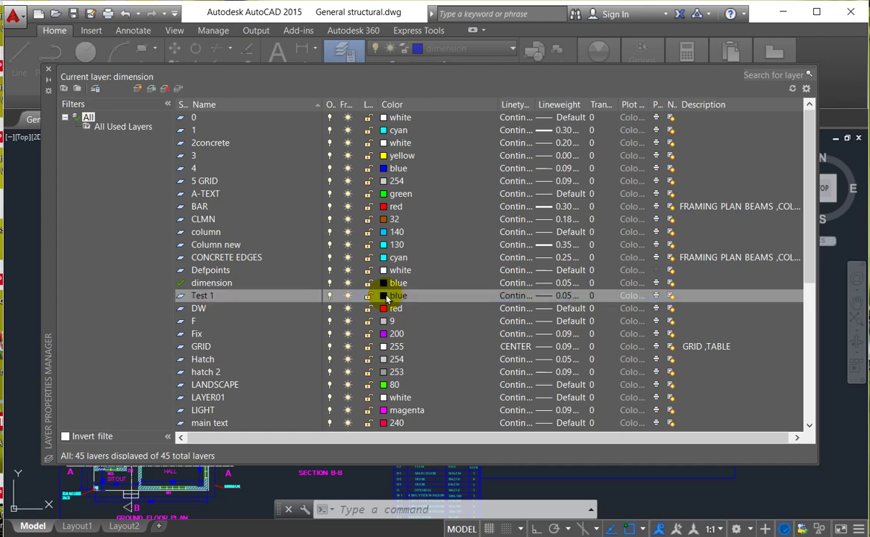
{"action": "left_click", "coordinate": [483, 277]}
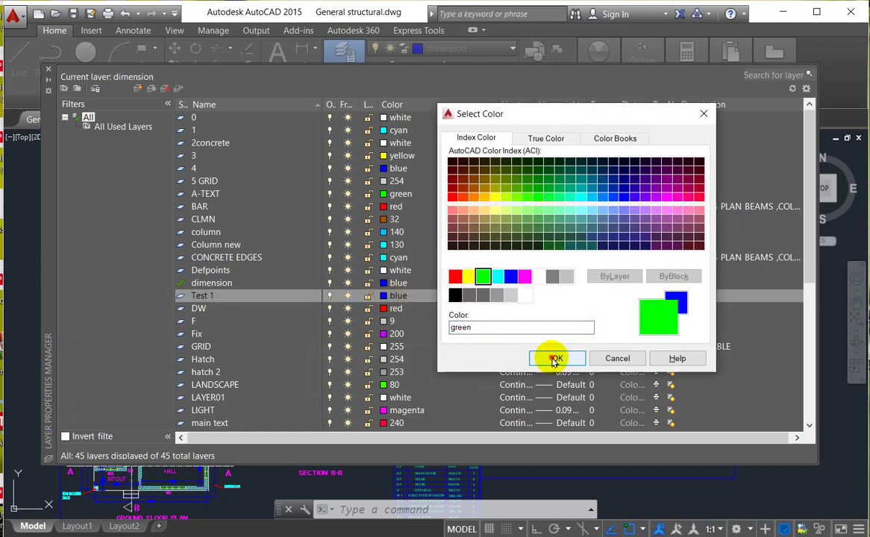
{"action": "left_click", "coordinate": [555, 359]}
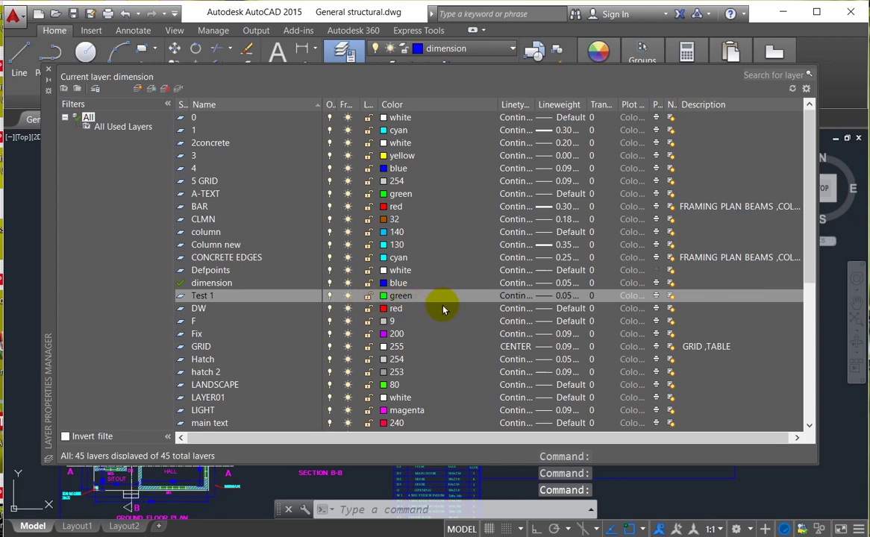
{"action": "left_click", "coordinate": [48, 71]}
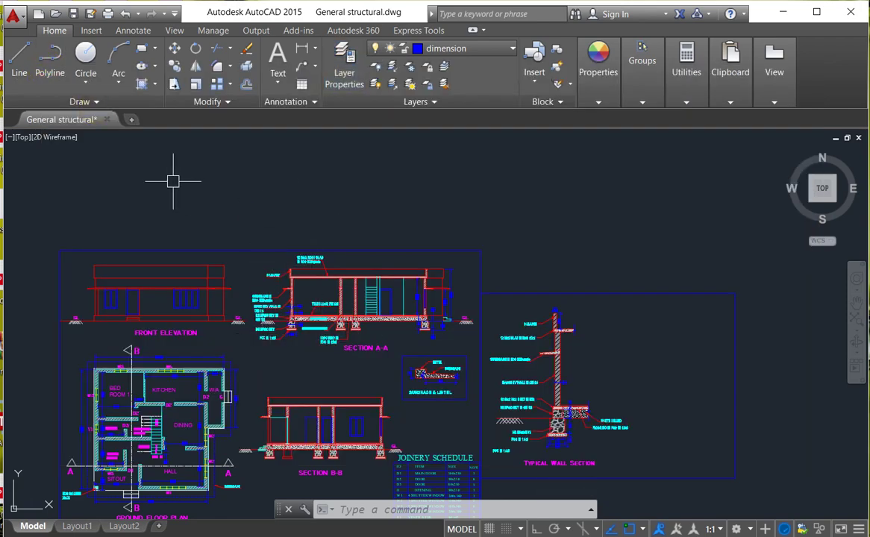
- Draw a horizontal line on the dimension layer in the empty area above the front elevation and Section A-A, with ortho mode on
{"action": "left_click", "coordinate": [20, 66]}
{"action": "left_click", "coordinate": [195, 196]}
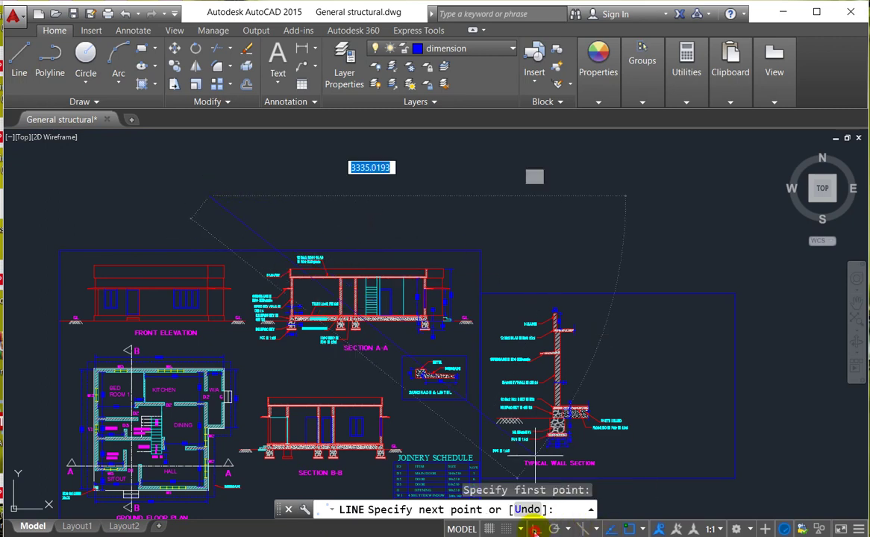
{"action": "key", "text": "F8"}
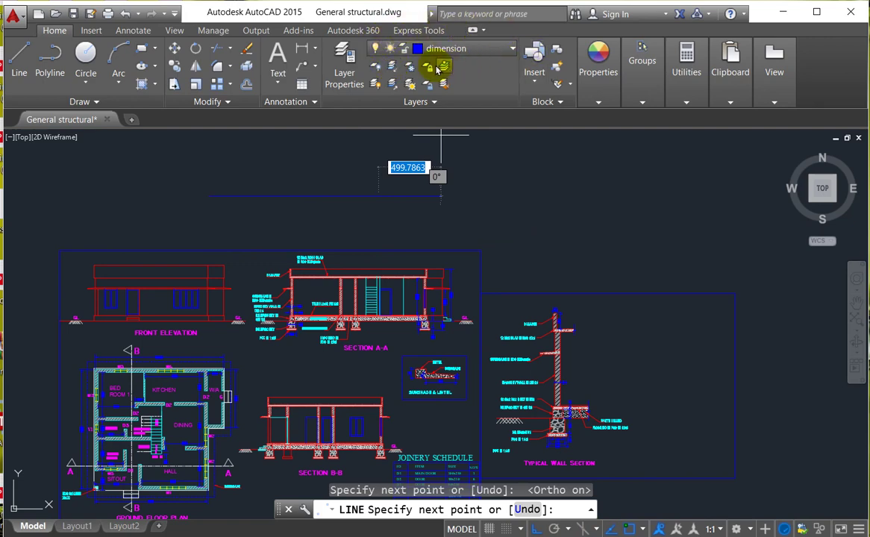
{"action": "left_click", "coordinate": [514, 49]}
{"action": "left_click", "coordinate": [570, 209]}
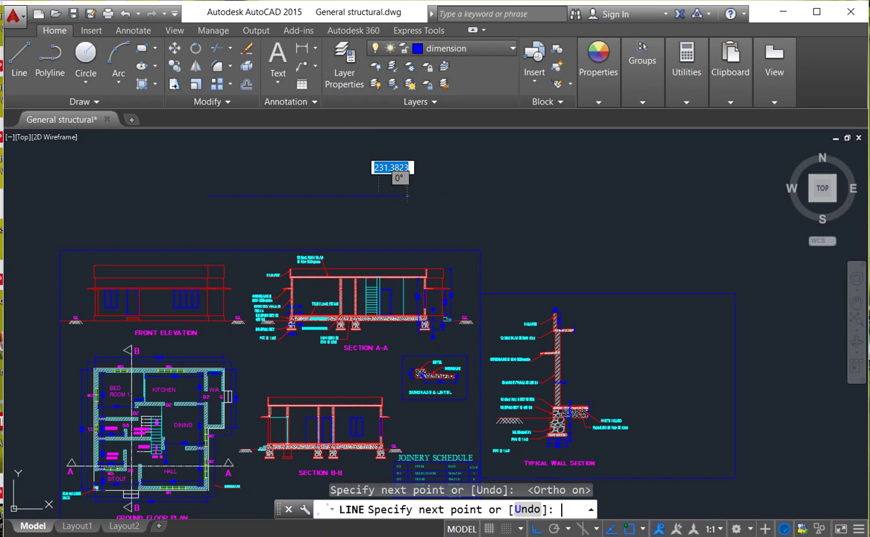
{"action": "key", "text": "Return"}
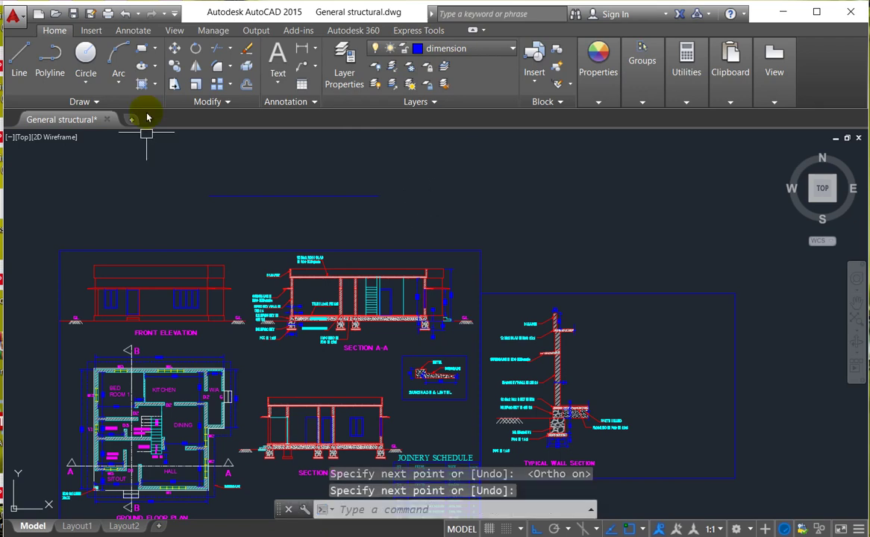
- Draw a rectangle about 458 high beside the horizontal line and add a linear dimension along its right edge
{"action": "left_click", "coordinate": [143, 53]}
{"action": "left_click", "coordinate": [413, 155]}
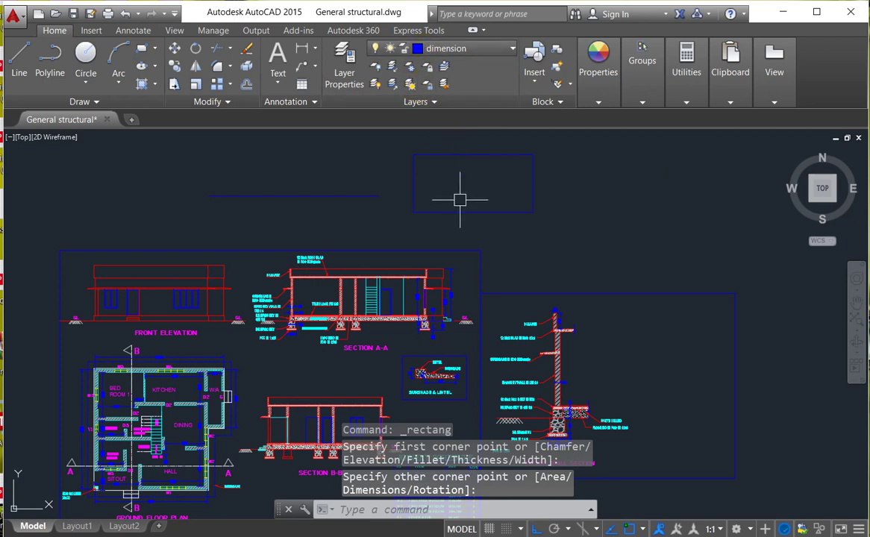
{"action": "left_click", "coordinate": [303, 49]}
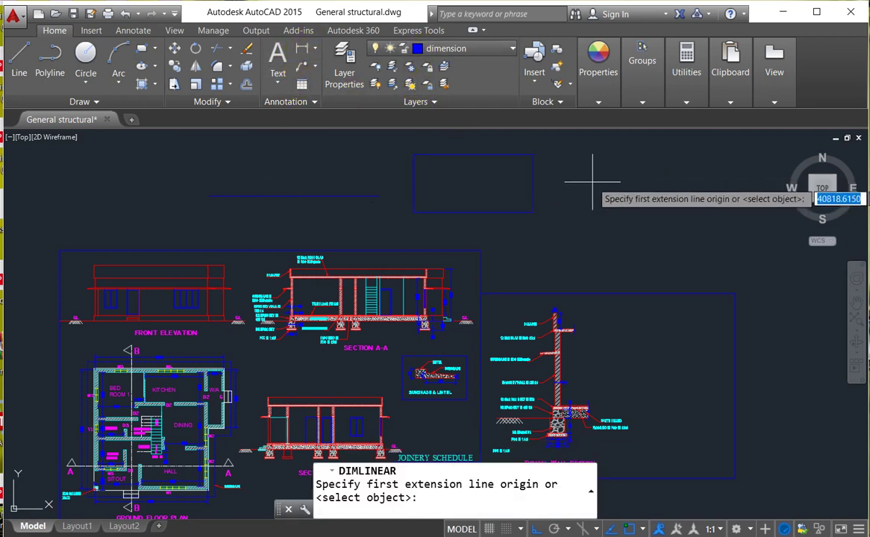
{"action": "key", "text": "Return"}
{"action": "left_click", "coordinate": [534, 187]}
{"action": "left_click", "coordinate": [556, 183]}
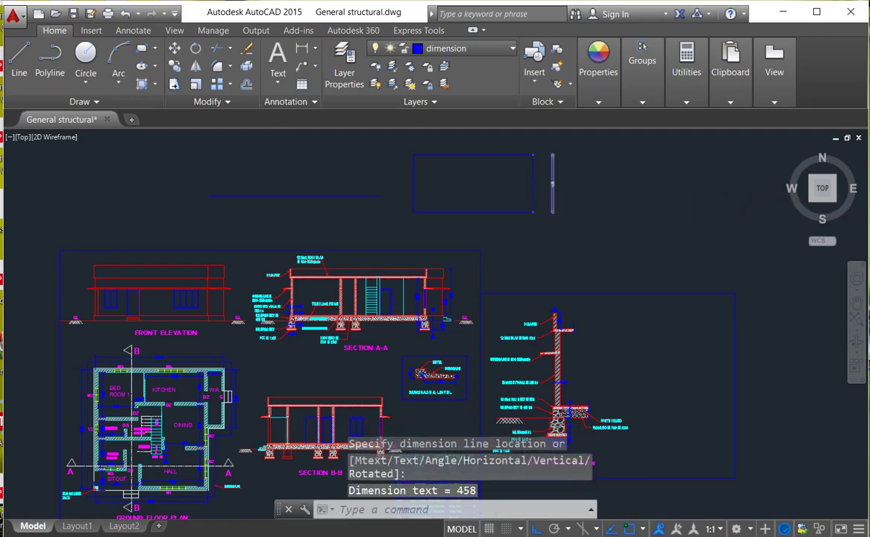
- Move the horizontal line above the drawings to the wall layer and clear the selection
{"action": "scroll", "coordinate": [553, 168], "scroll_direction": "up", "scroll_amount": 4}
{"action": "scroll", "coordinate": [521, 292], "scroll_direction": "down", "scroll_amount": 2}
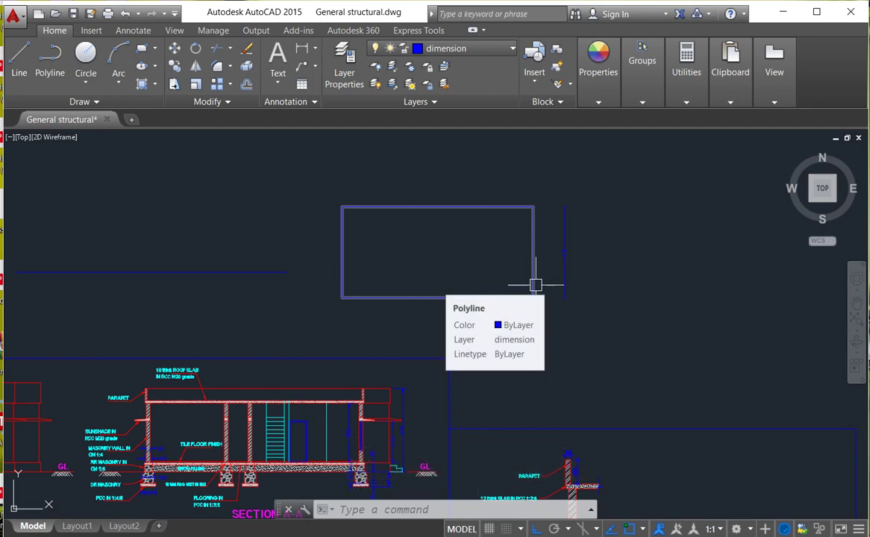
{"action": "scroll", "coordinate": [438, 330], "scroll_direction": "down", "scroll_amount": 4}
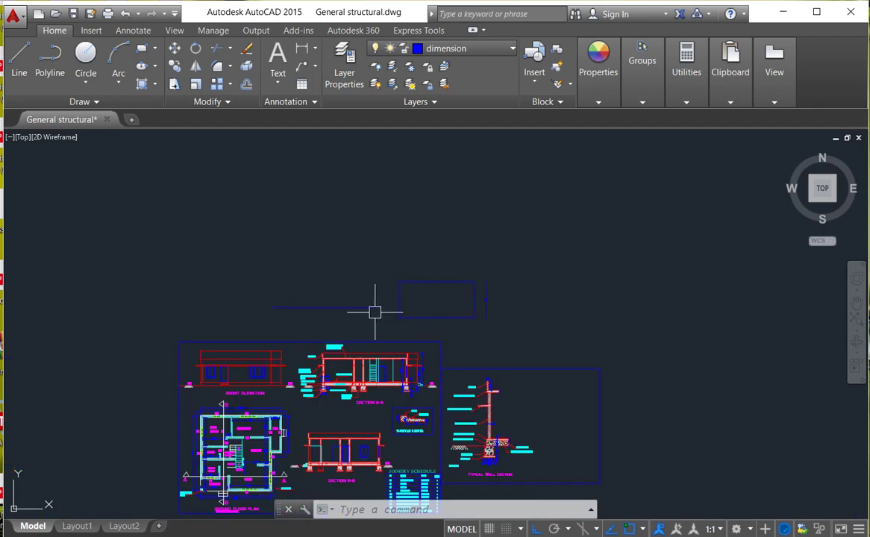
{"action": "scroll", "coordinate": [387, 313], "scroll_direction": "up", "scroll_amount": 2}
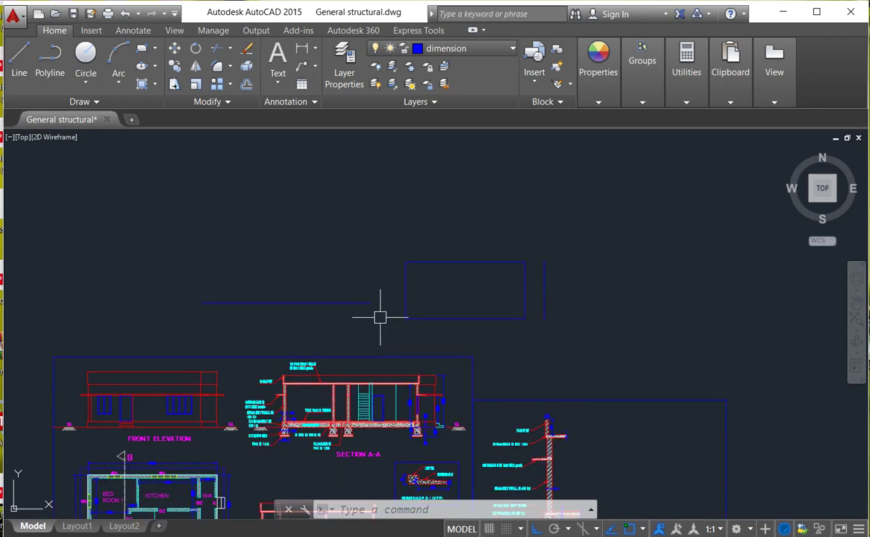
{"action": "left_click", "coordinate": [373, 318]}
{"action": "left_click", "coordinate": [310, 261]}
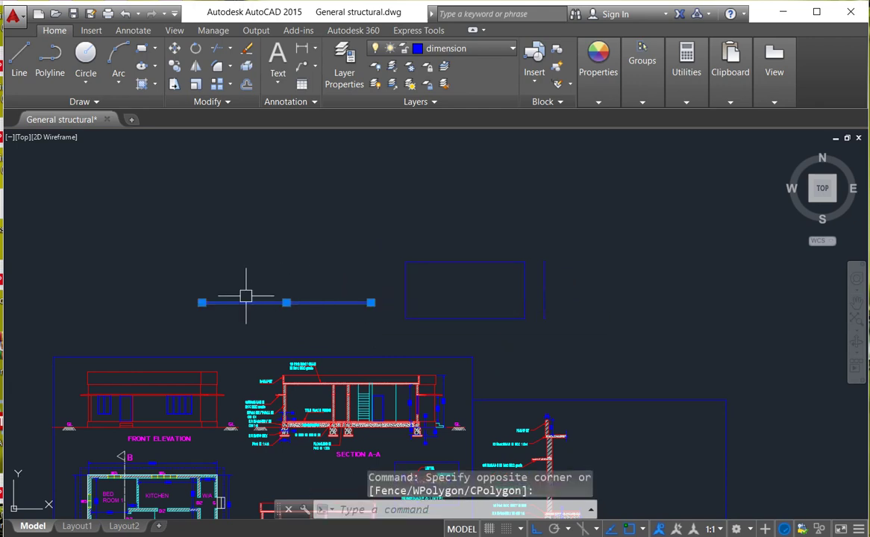
{"action": "left_click", "coordinate": [483, 49]}
{"action": "scroll", "coordinate": [461, 399], "scroll_direction": "down", "scroll_amount": 1}
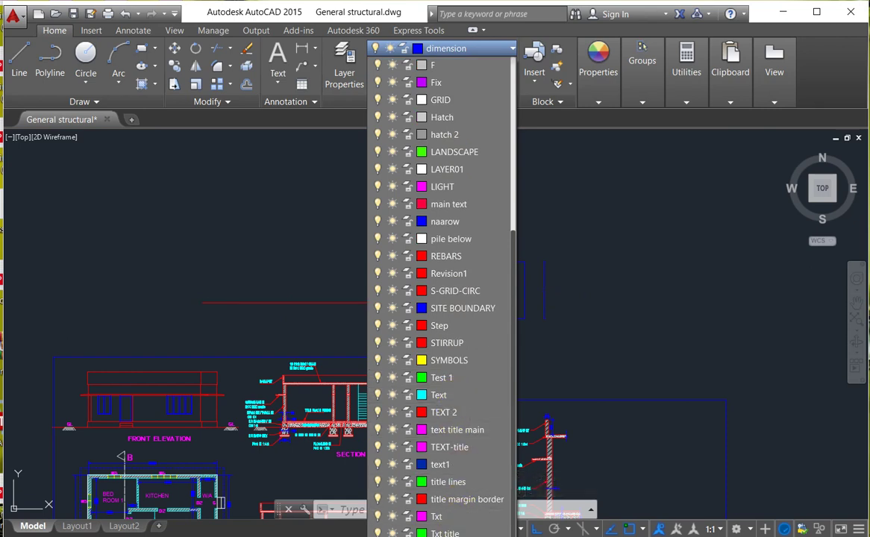
{"action": "left_click", "coordinate": [473, 534]}
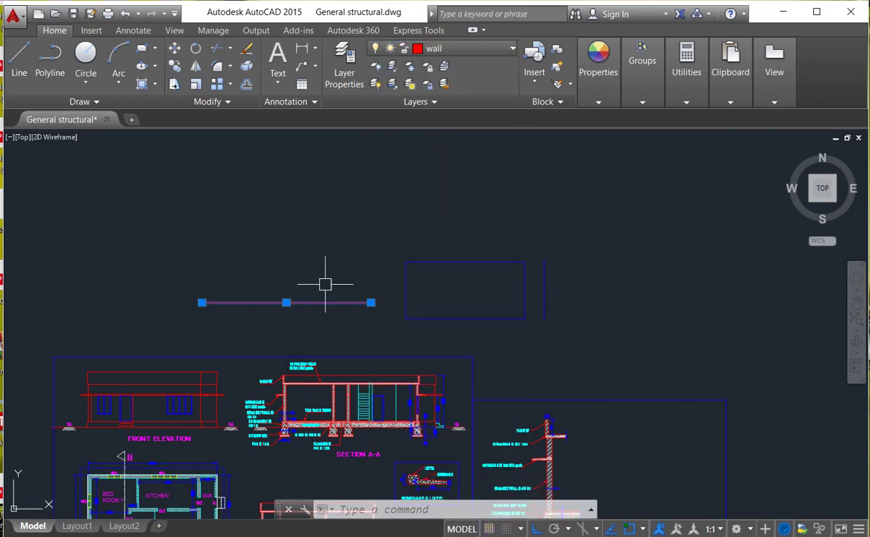
{"action": "key", "text": "Escape"}
{"action": "key", "text": "Escape"}
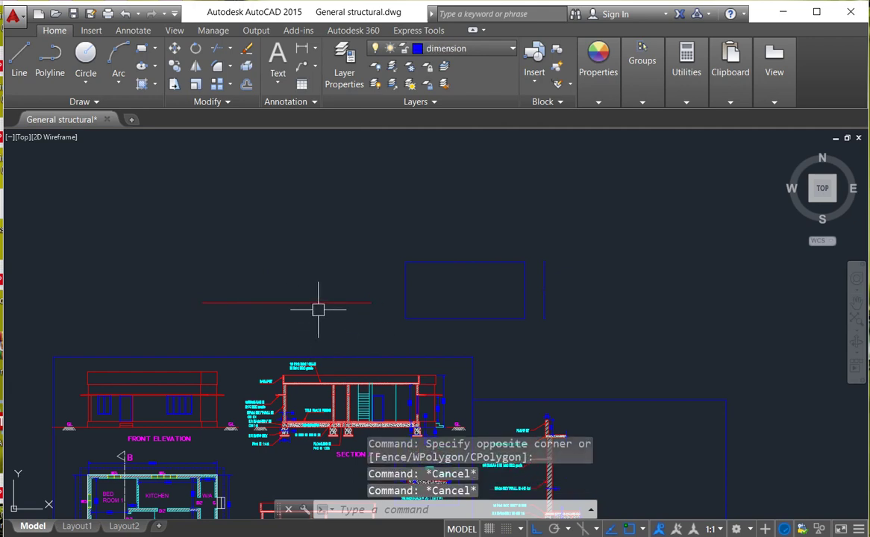
- Move the rectangle and its linear dimension above the drawings to the wall layer and clear the selection
{"action": "mouse_move", "coordinate": [316, 305]}
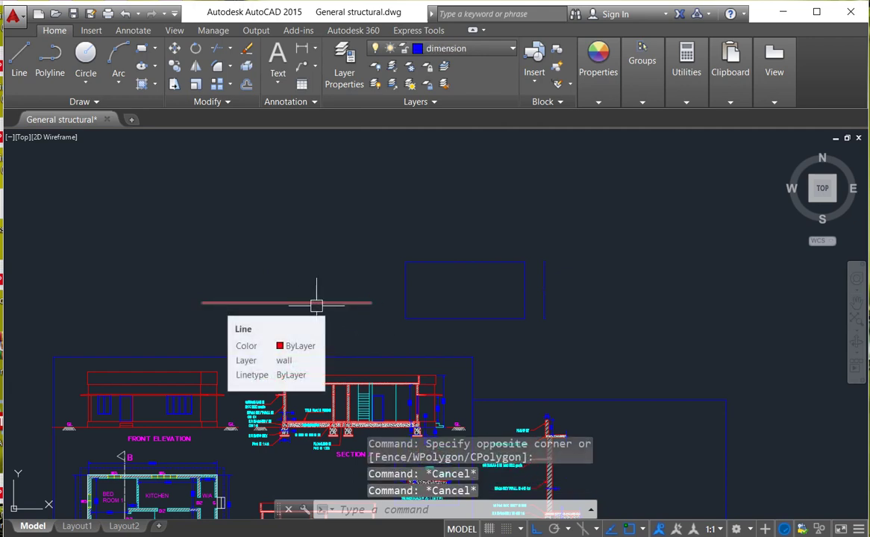
{"action": "scroll", "coordinate": [549, 299], "scroll_direction": "up", "scroll_amount": 3}
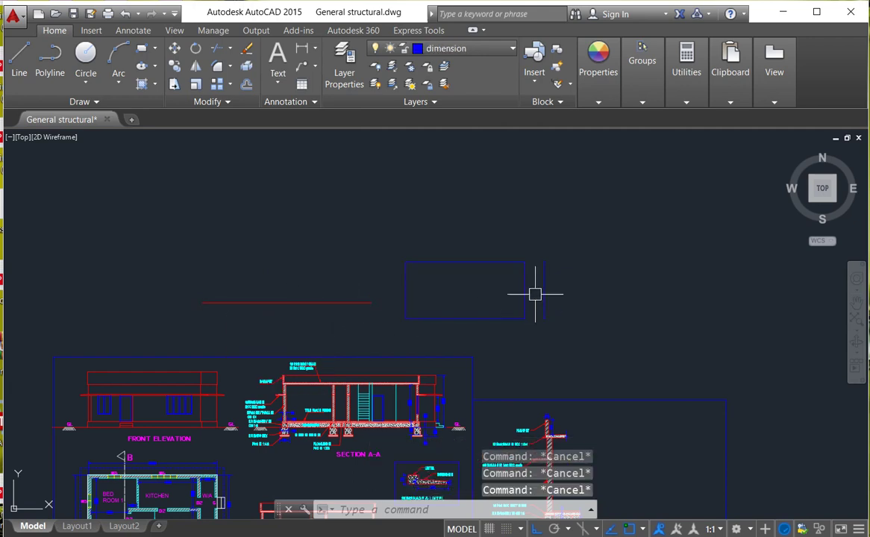
{"action": "left_click", "coordinate": [632, 336]}
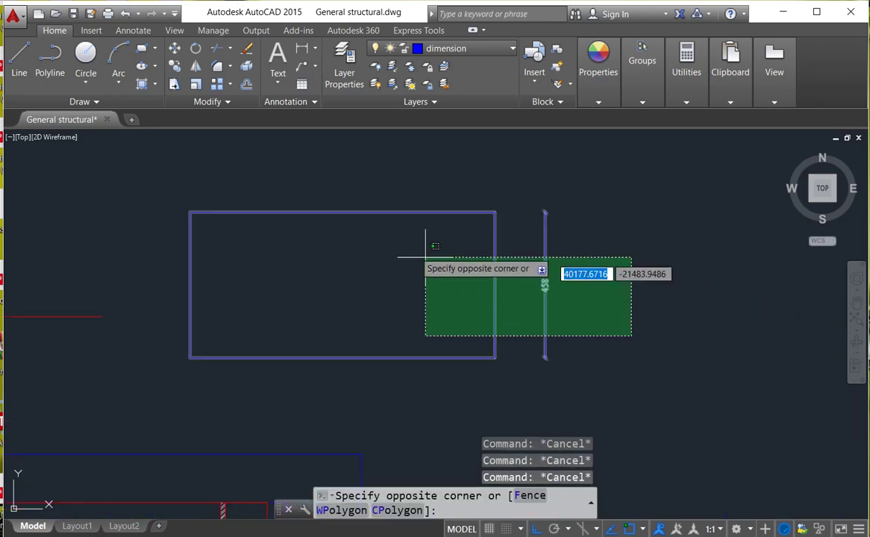
{"action": "left_click", "coordinate": [202, 180]}
{"action": "scroll", "coordinate": [341, 280], "scroll_direction": "down", "scroll_amount": 2}
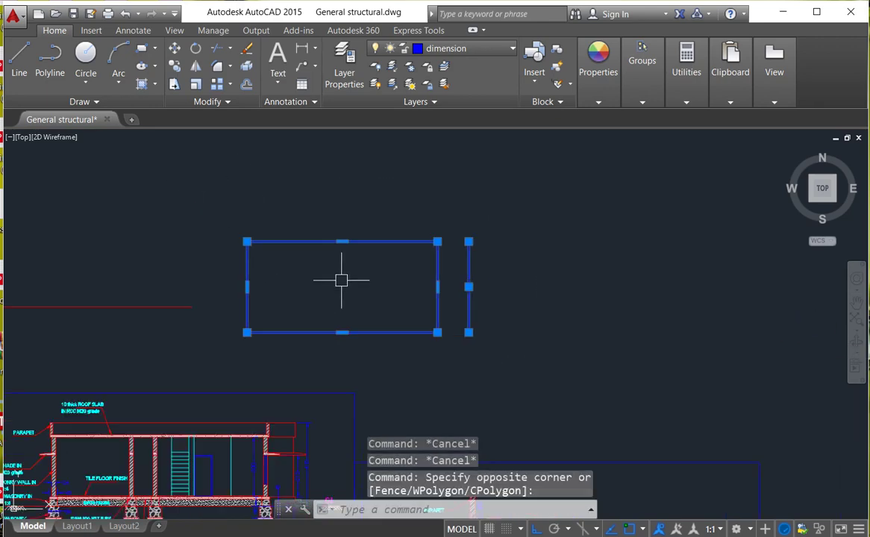
{"action": "left_click", "coordinate": [467, 49]}
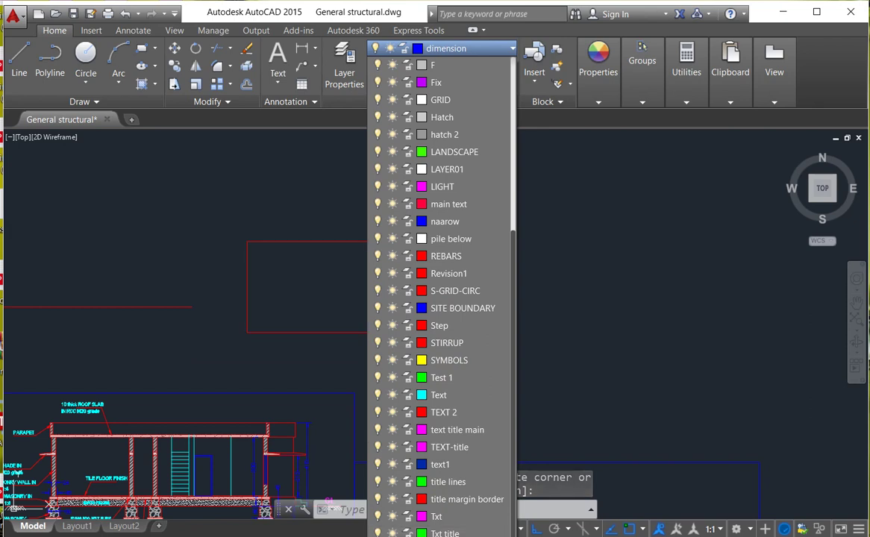
{"action": "left_click", "coordinate": [445, 536]}
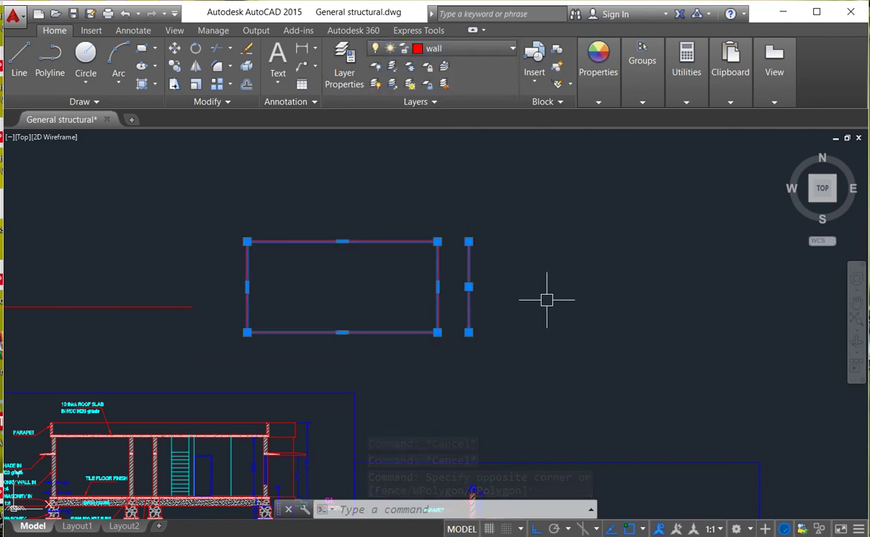
{"action": "key", "text": "Escape"}
{"action": "key", "text": "Escape"}
{"action": "scroll", "coordinate": [337, 266], "scroll_direction": "down", "scroll_amount": 2}
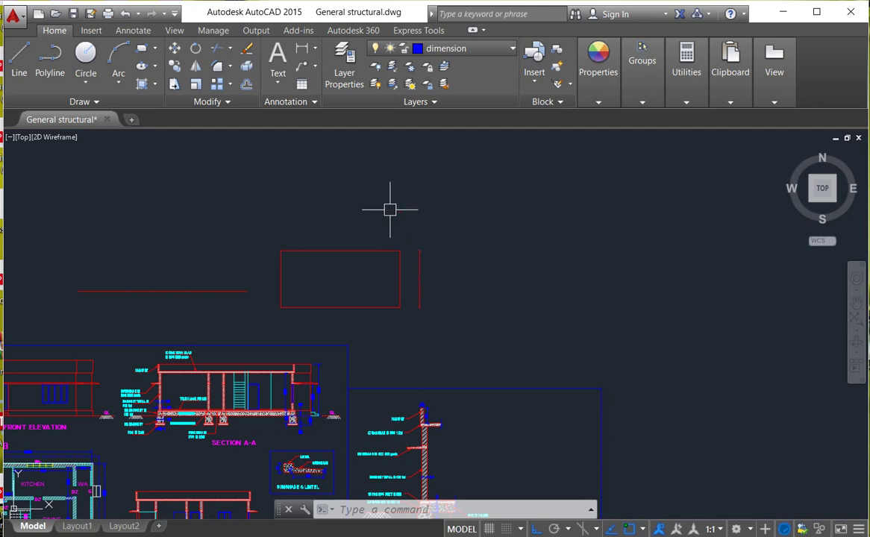
- Make wall the current layer
{"action": "left_click", "coordinate": [478, 48]}
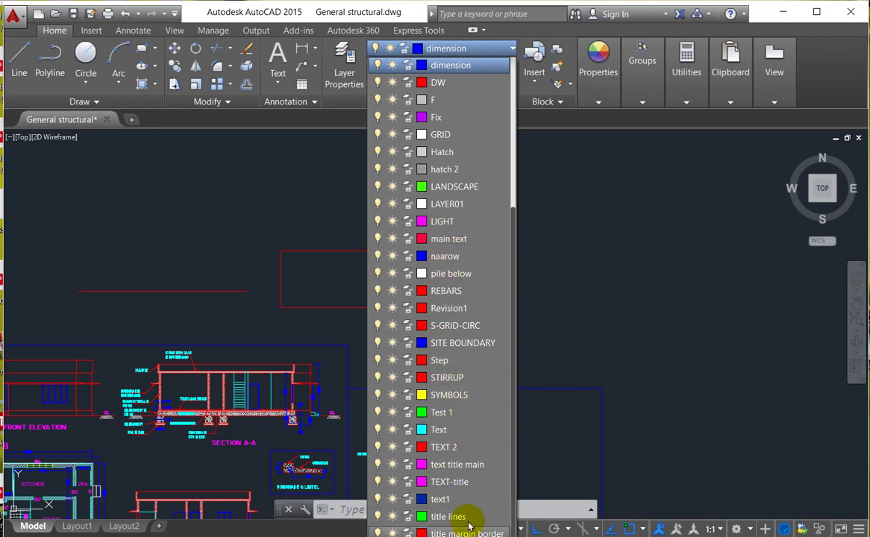
{"action": "scroll", "coordinate": [451, 482], "scroll_direction": "down", "scroll_amount": 1}
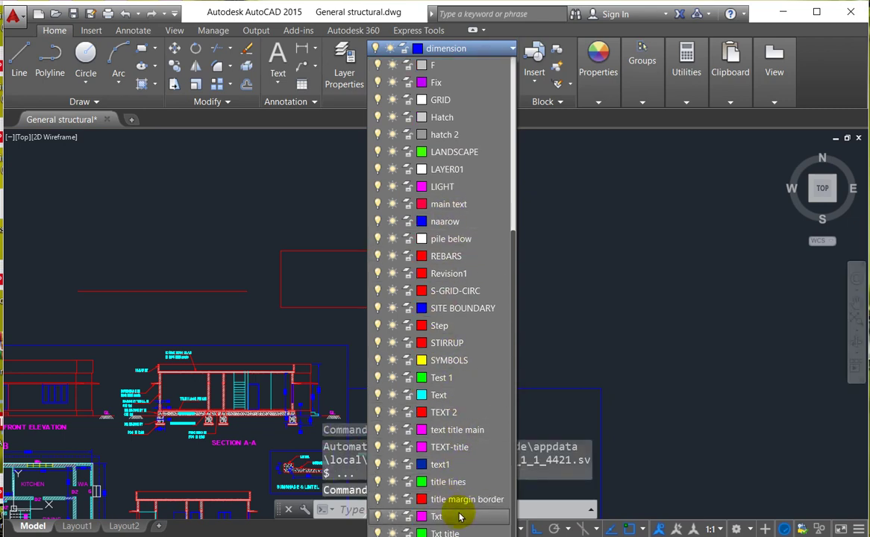
{"action": "left_click", "coordinate": [461, 536]}
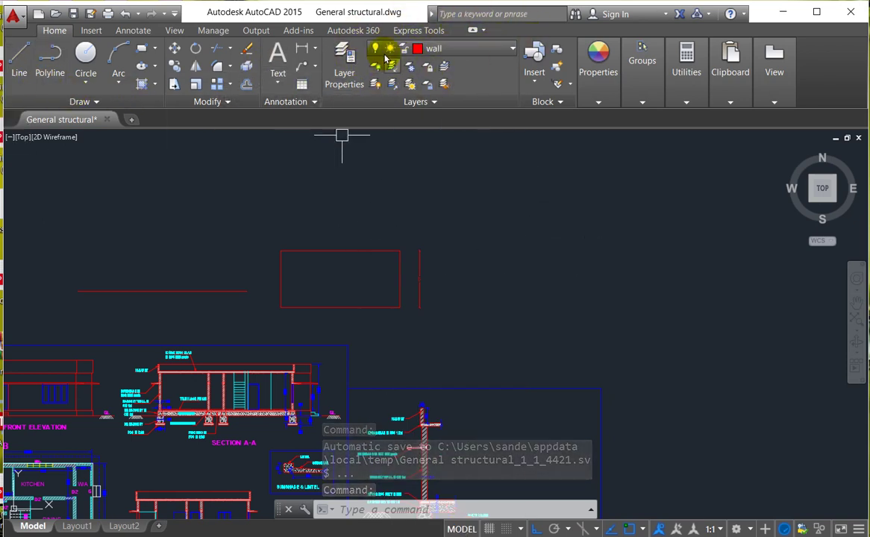
- Make Test 1 the current layer and draw a horizontal line above the existing red test line
{"action": "left_click", "coordinate": [484, 50]}
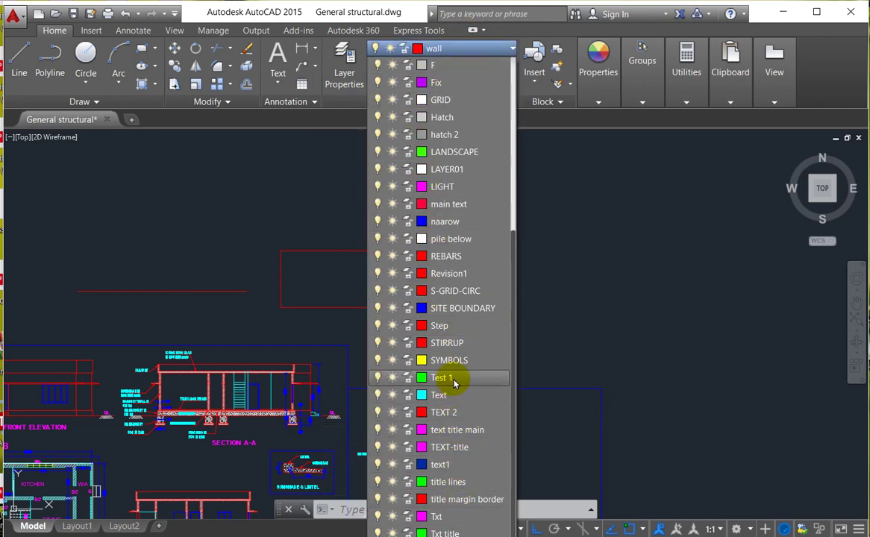
{"action": "left_click", "coordinate": [454, 380]}
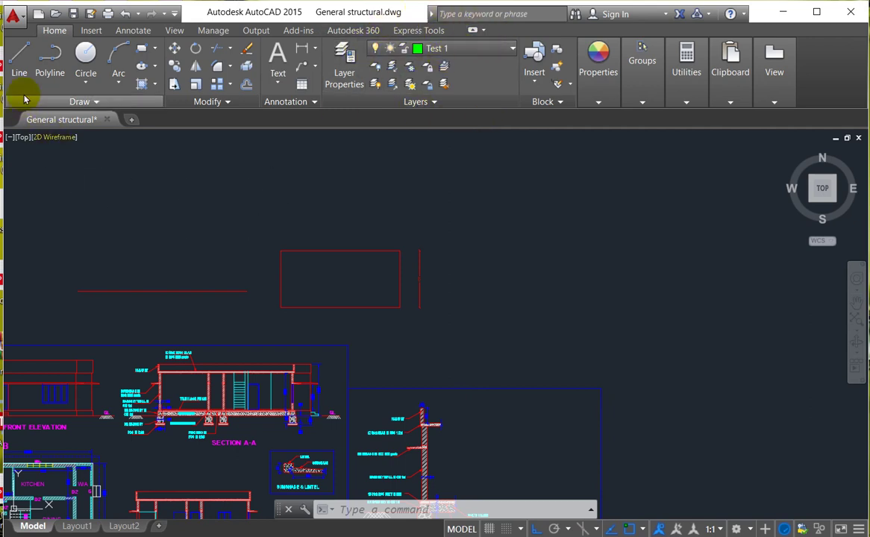
{"action": "left_click", "coordinate": [19, 60]}
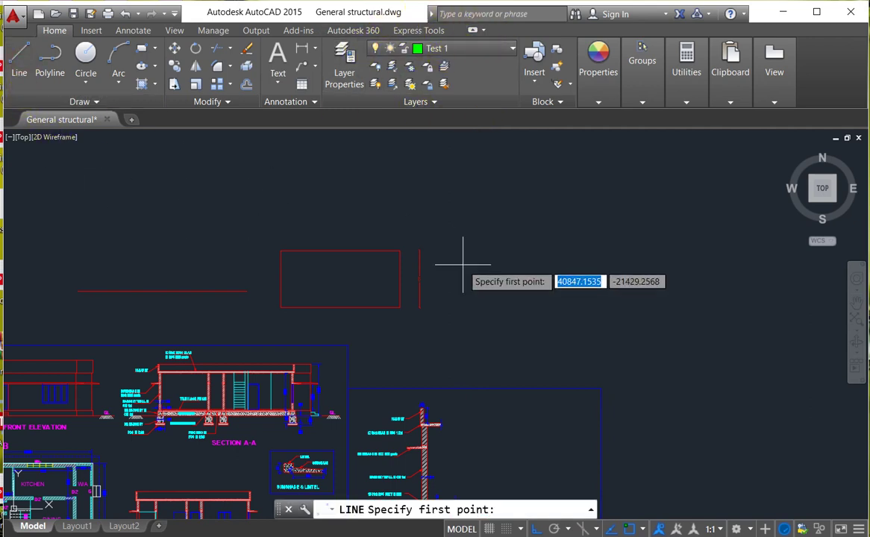
{"action": "left_click", "coordinate": [84, 205]}
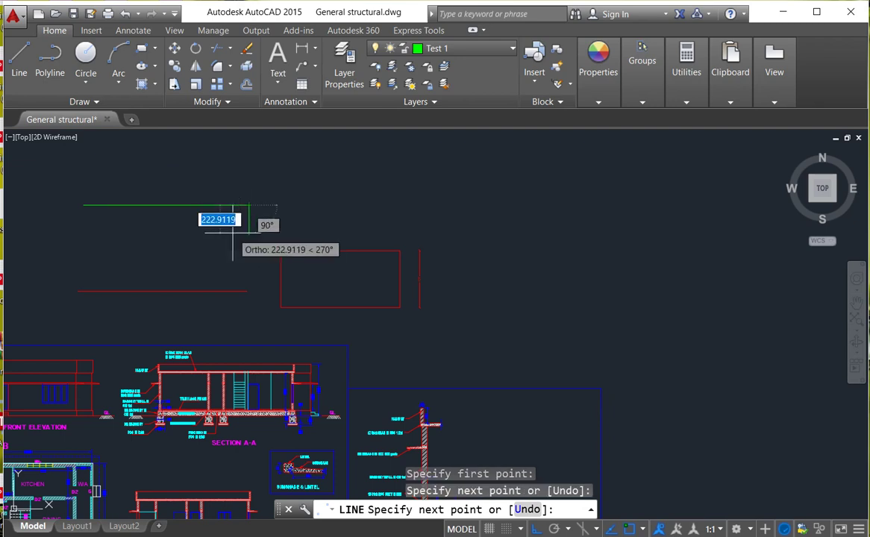
{"action": "key", "text": "Return"}
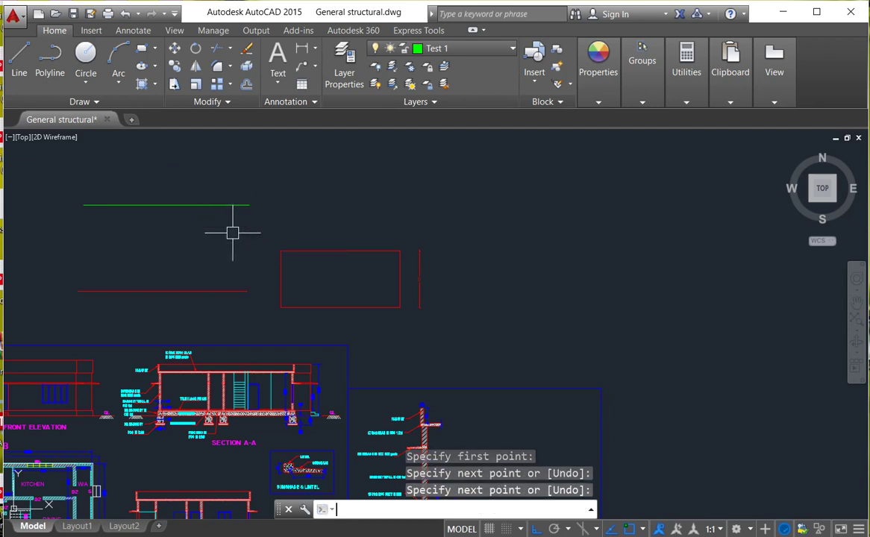
- Draw a circle beside the new green line, above the rectangle, and add a vertical linear dimension for its diameter
{"action": "left_click", "coordinate": [85, 56]}
{"action": "left_click", "coordinate": [313, 197]}
{"action": "left_click", "coordinate": [313, 160]}
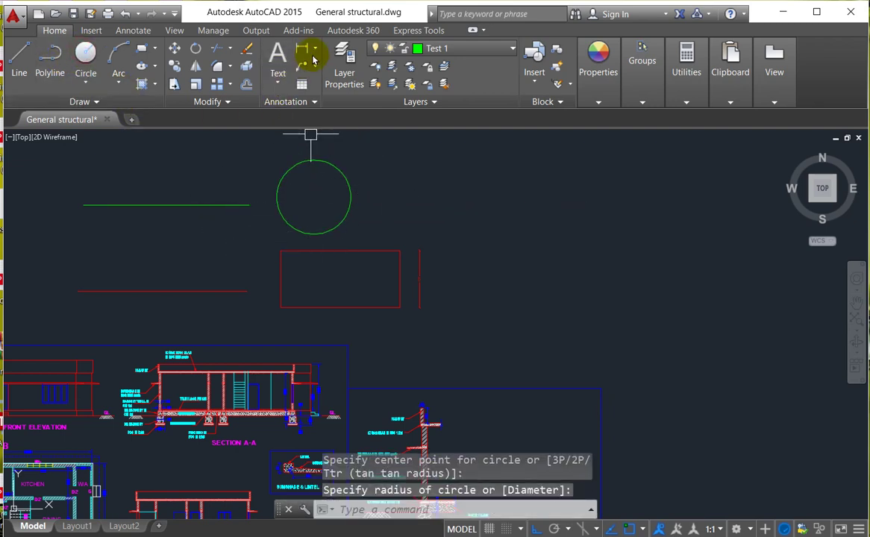
{"action": "left_click", "coordinate": [312, 58]}
{"action": "key", "text": "Return"}
{"action": "left_click", "coordinate": [350, 197]}
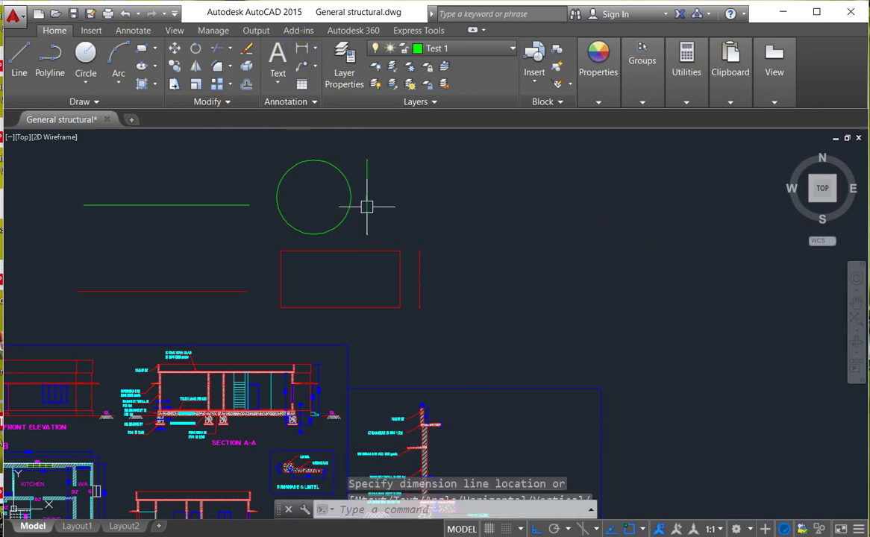
{"action": "scroll", "coordinate": [366, 207], "scroll_direction": "up", "scroll_amount": 4}
{"action": "scroll", "coordinate": [413, 202], "scroll_direction": "down", "scroll_amount": 6}
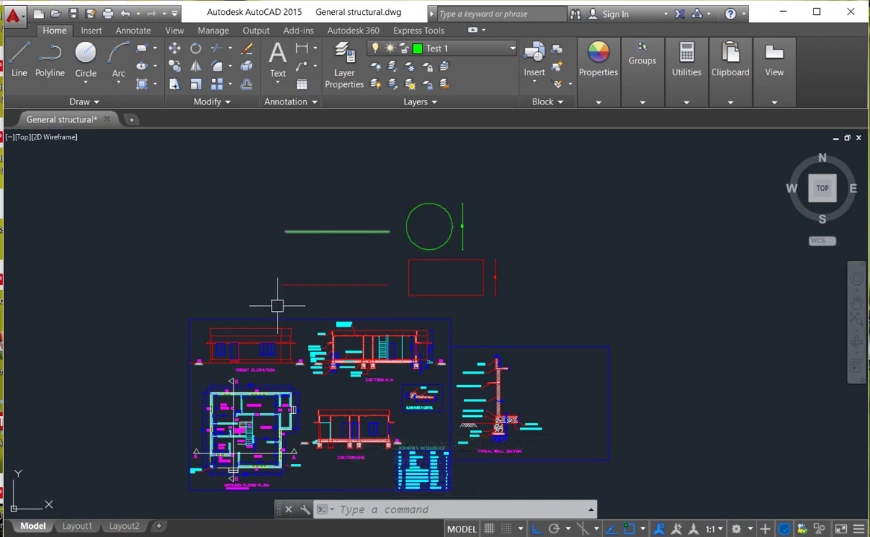
{"action": "scroll", "coordinate": [272, 242], "scroll_direction": "down", "scroll_amount": 1}
{"action": "scroll", "coordinate": [224, 418], "scroll_direction": "up", "scroll_amount": 6}
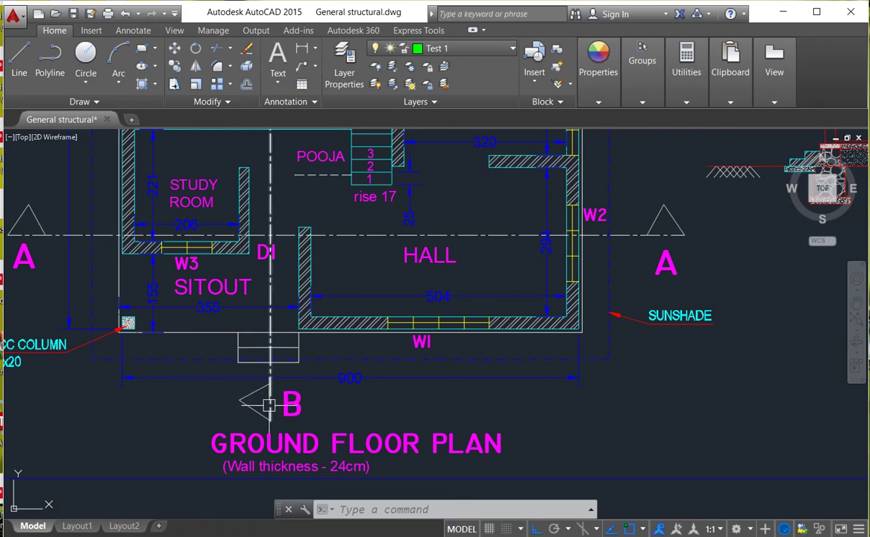
{"action": "scroll", "coordinate": [218, 403], "scroll_direction": "down", "scroll_amount": 4}
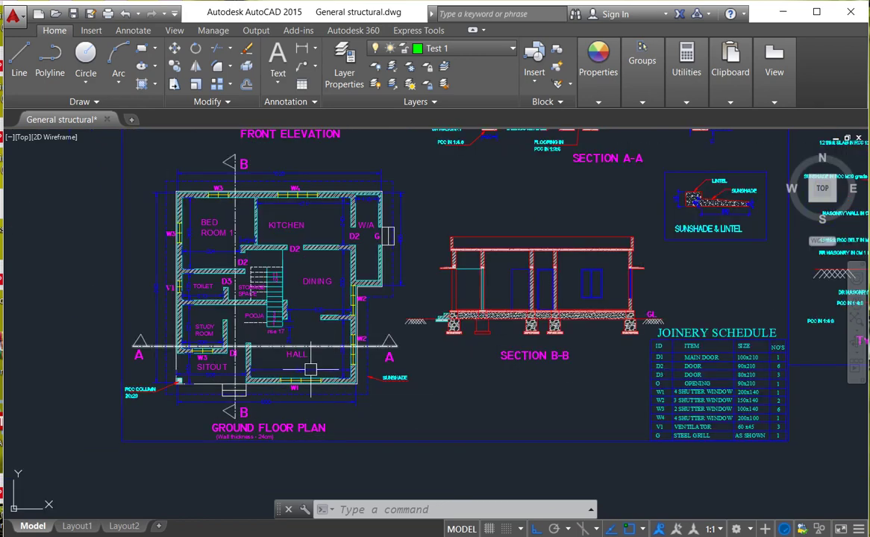
{"action": "scroll", "coordinate": [304, 382], "scroll_direction": "down", "scroll_amount": 2}
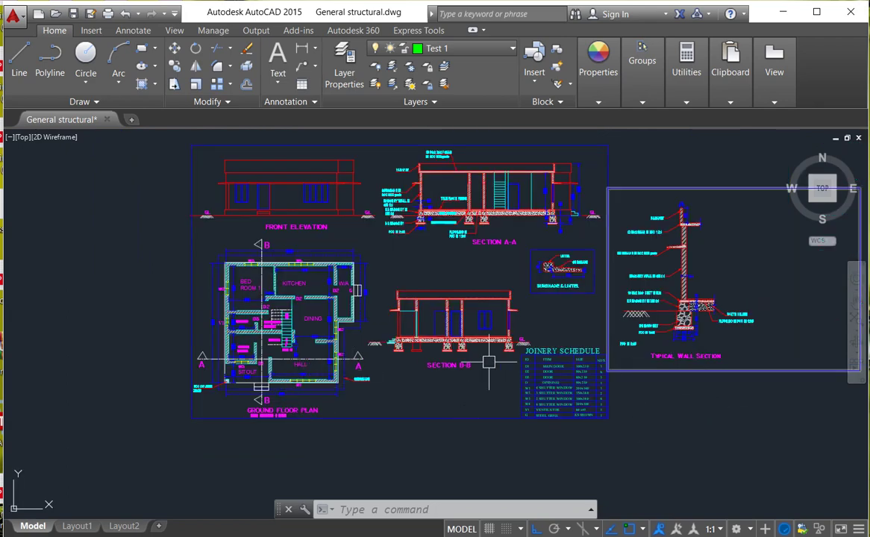
- Set the lineweight of the Test 1 layer to 0.00 mm in the layer manager
{"action": "left_click", "coordinate": [348, 58]}
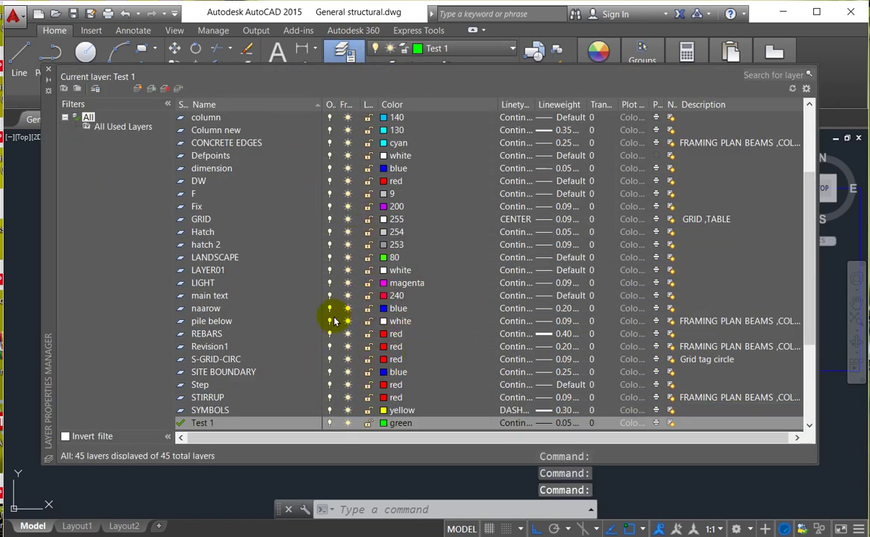
{"action": "scroll", "coordinate": [306, 345], "scroll_direction": "down", "scroll_amount": 4}
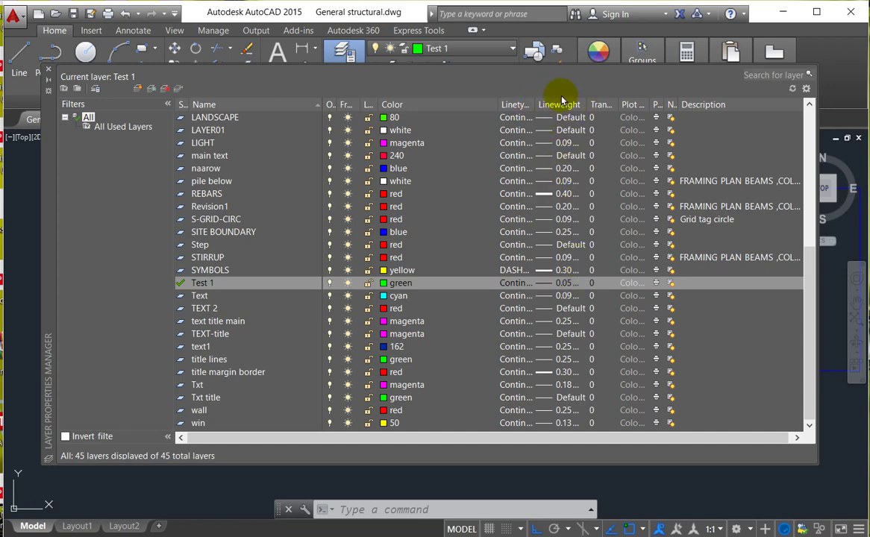
{"action": "left_click", "coordinate": [566, 285]}
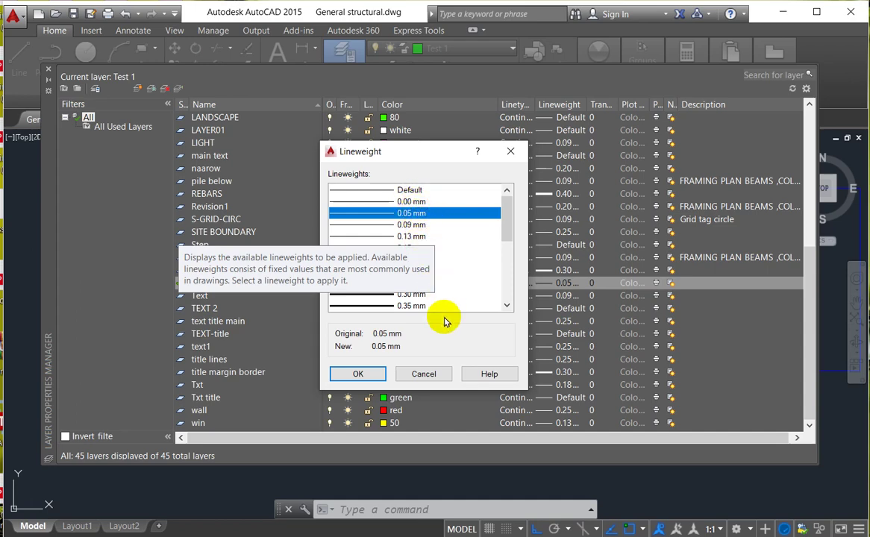
{"action": "scroll", "coordinate": [513, 282], "scroll_direction": "down", "scroll_amount": 2}
{"action": "scroll", "coordinate": [514, 282], "scroll_direction": "down", "scroll_amount": 2}
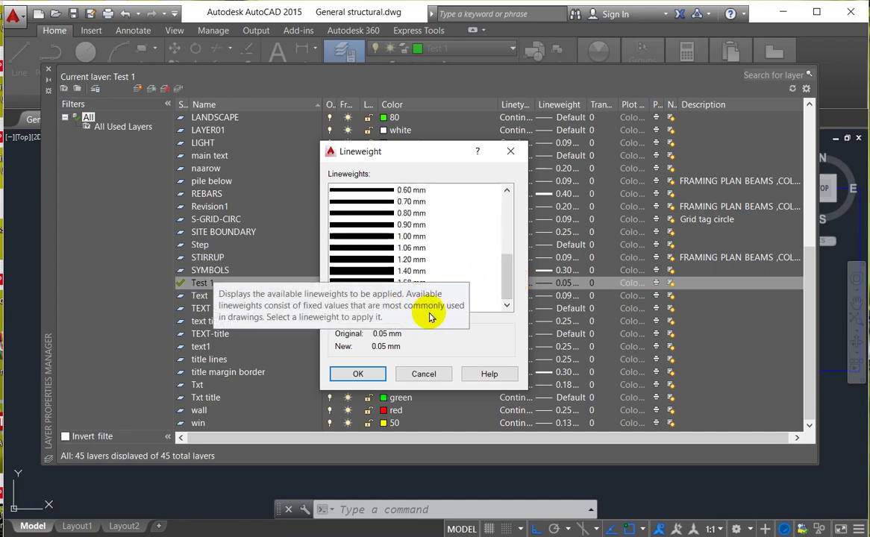
{"action": "left_click_drag", "start_coordinate": [511, 291], "coordinate": [510, 213]}
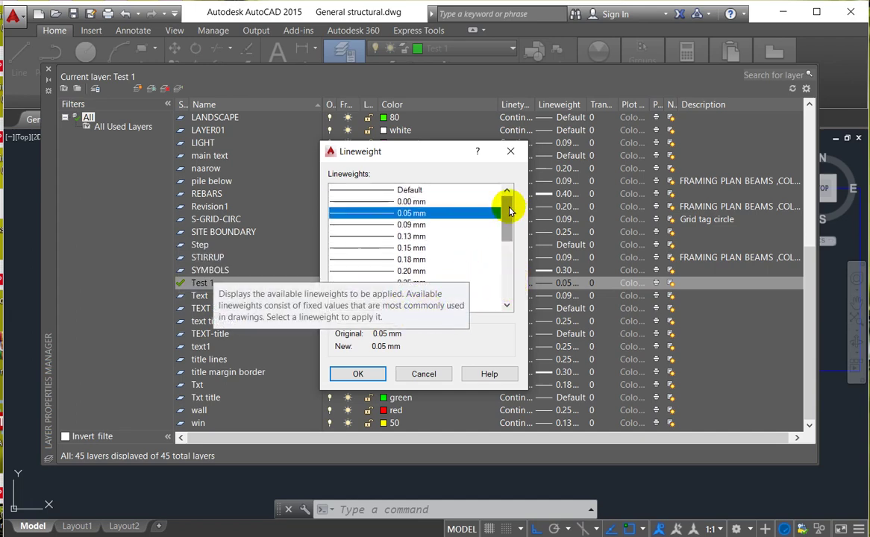
{"action": "left_click", "coordinate": [399, 201]}
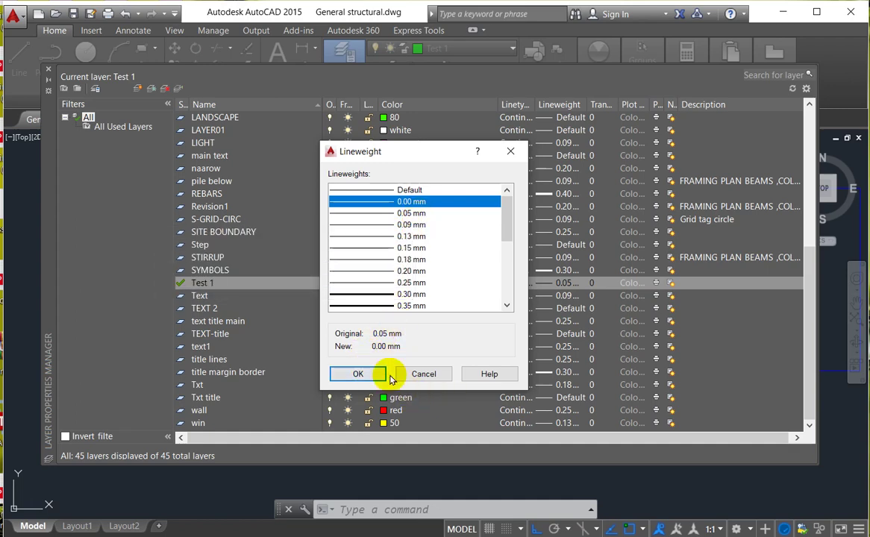
{"action": "left_click", "coordinate": [367, 374]}
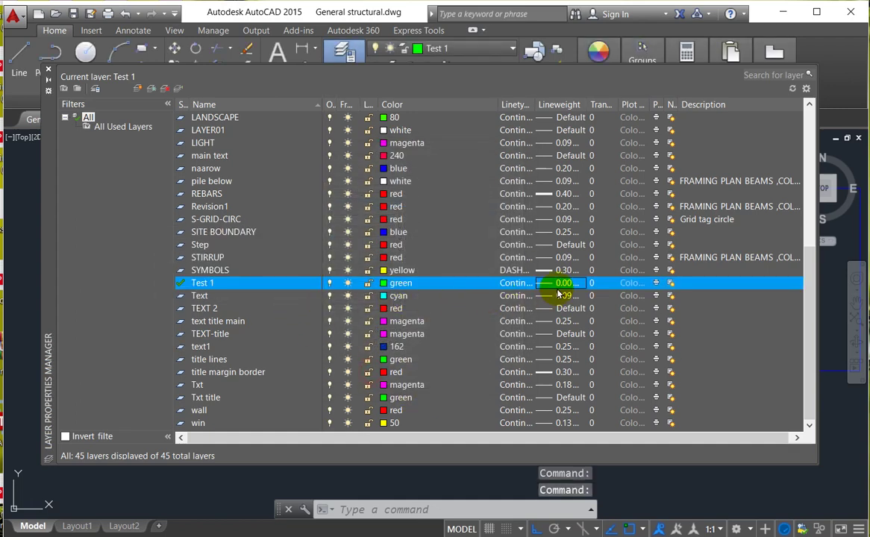
- Create a new layer named Test 2 and set its colour to yellow
{"action": "left_click", "coordinate": [137, 92]}
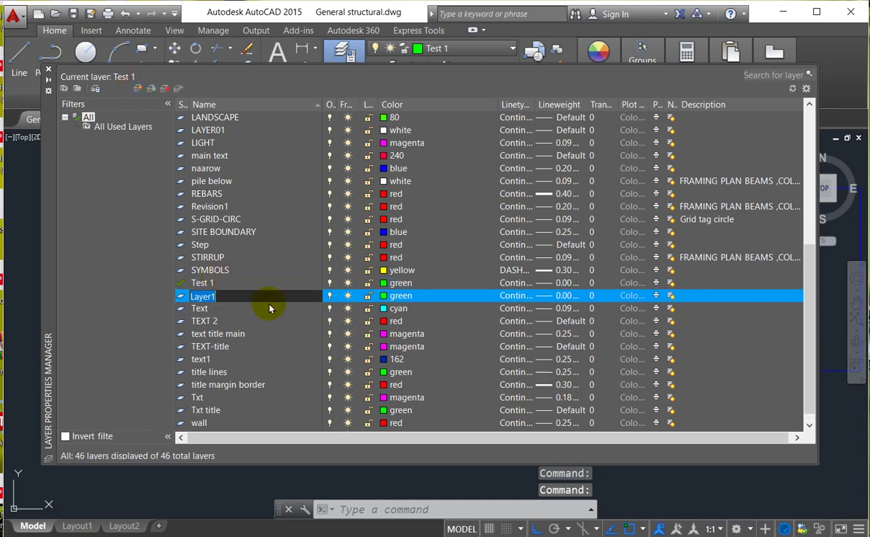
{"action": "type", "text": "Test"}
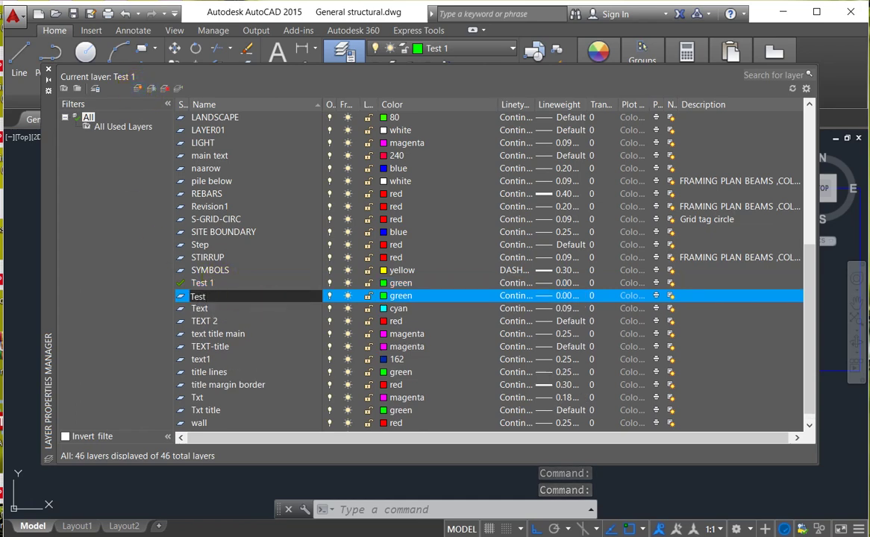
{"action": "type", "text": " 2"}
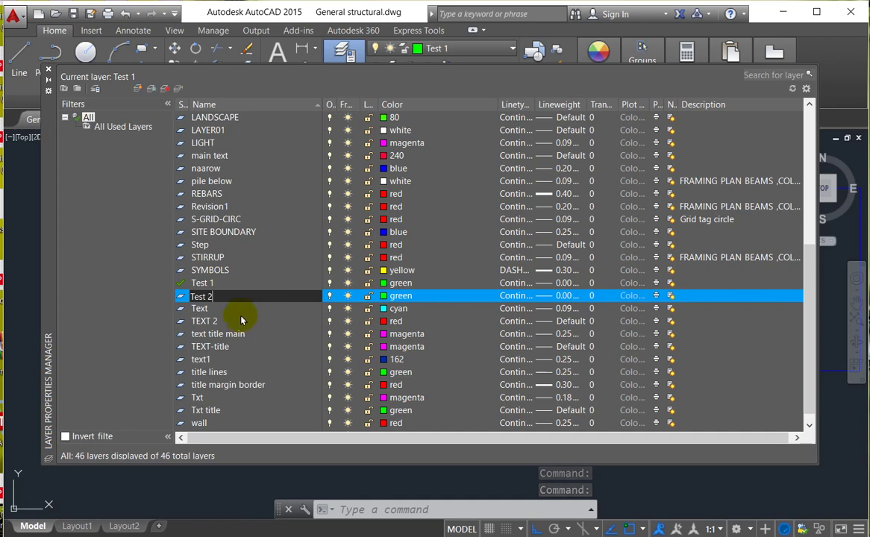
{"action": "left_click", "coordinate": [397, 300]}
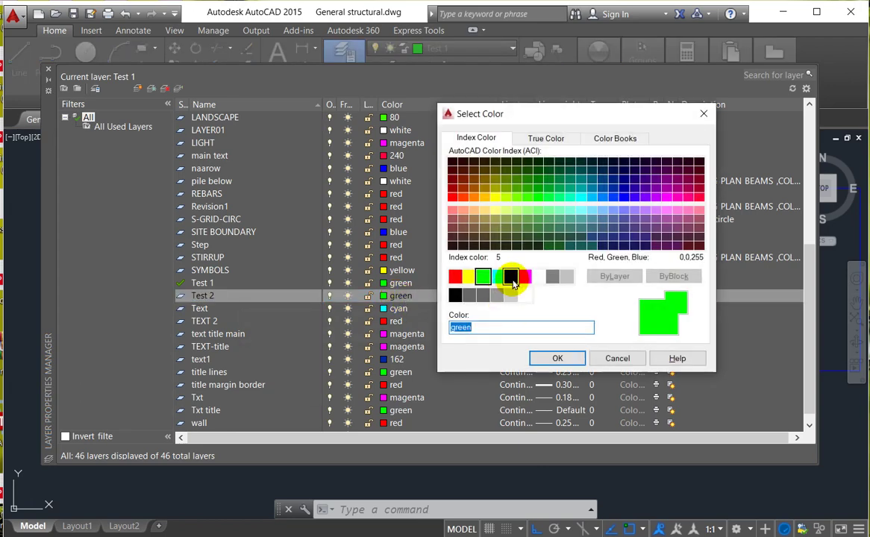
{"action": "left_click", "coordinate": [468, 278]}
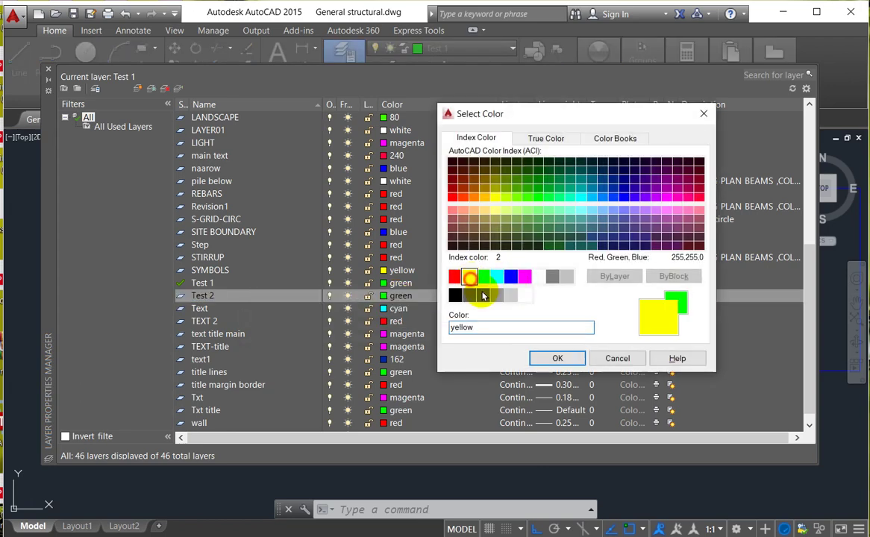
{"action": "left_click", "coordinate": [557, 359]}
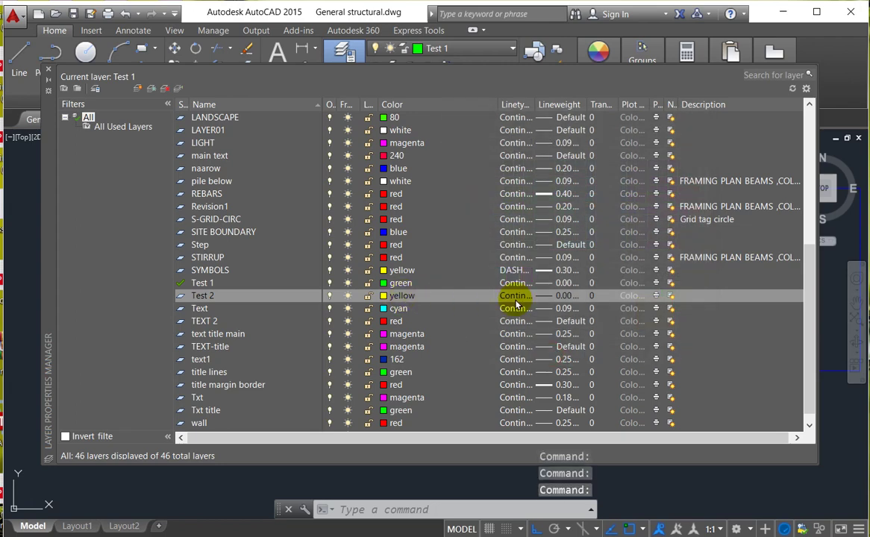
- Set the lineweight of the Test 2 layer to 1.00 mm and close the layer manager
{"action": "left_click", "coordinate": [565, 297]}
{"action": "scroll", "coordinate": [410, 273], "scroll_direction": "down", "scroll_amount": 4}
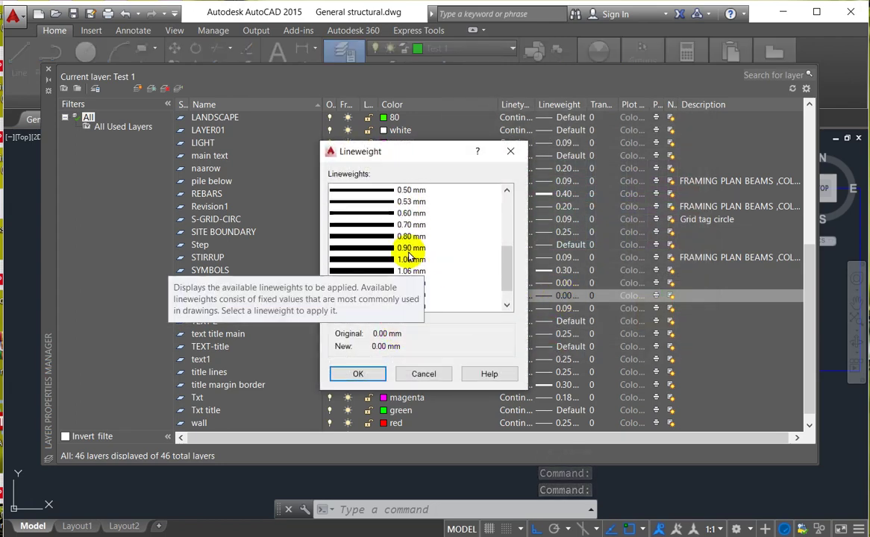
{"action": "left_click", "coordinate": [403, 260]}
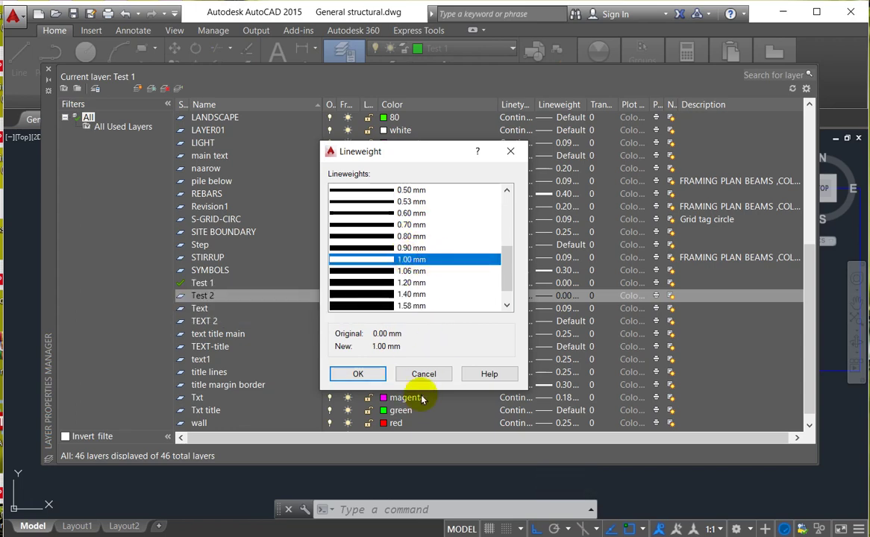
{"action": "left_click", "coordinate": [363, 376]}
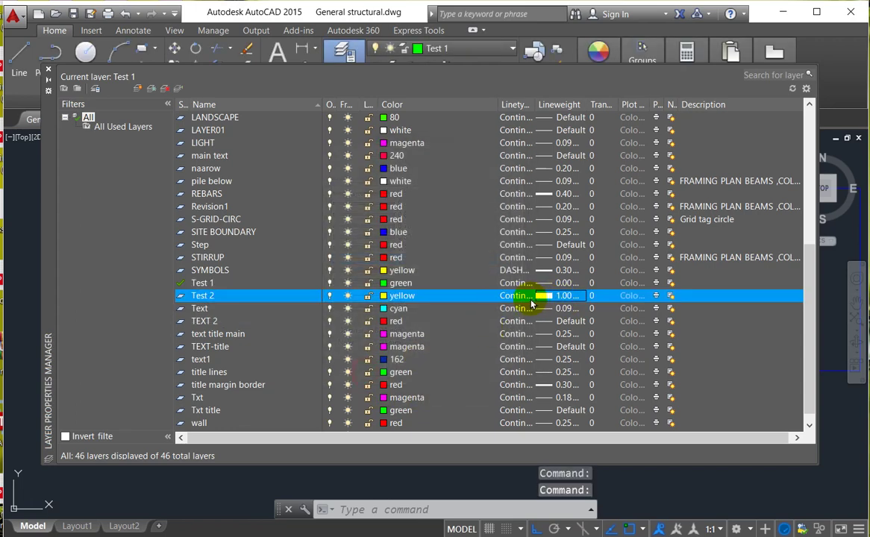
{"action": "left_click", "coordinate": [49, 70]}
- Move the red horizontal test line below the green line to the Test 2 layer and clear the selection
{"action": "scroll", "coordinate": [380, 316], "scroll_direction": "down", "scroll_amount": 5}
{"action": "scroll", "coordinate": [259, 322], "scroll_direction": "up", "scroll_amount": 8}
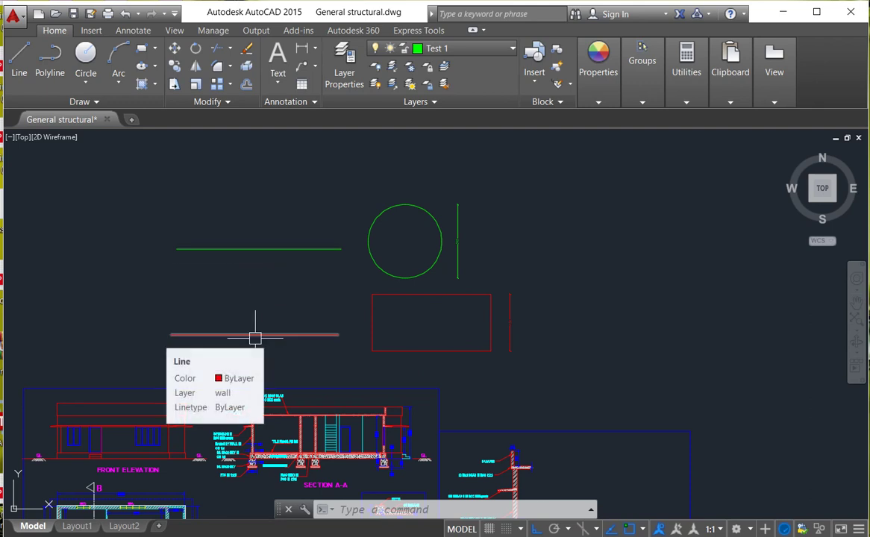
{"action": "left_click", "coordinate": [287, 354]}
{"action": "left_click", "coordinate": [218, 315]}
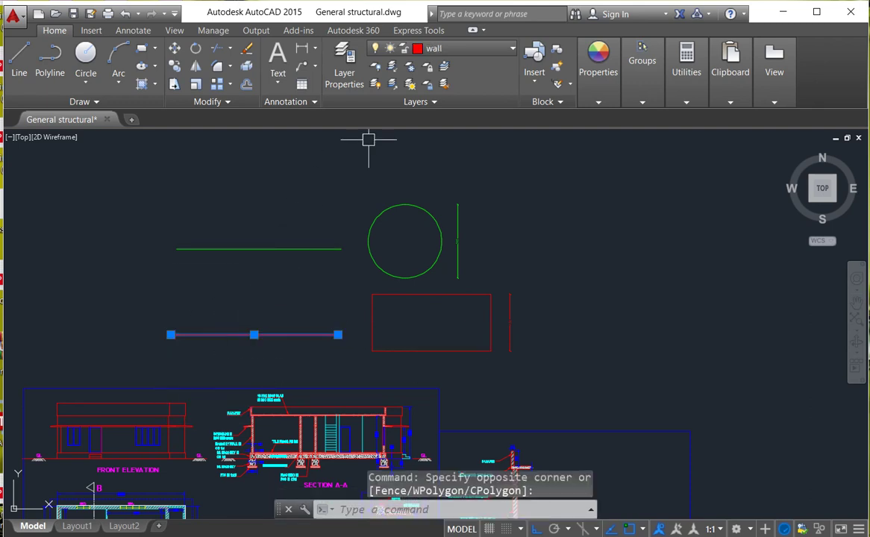
{"action": "left_click", "coordinate": [448, 48]}
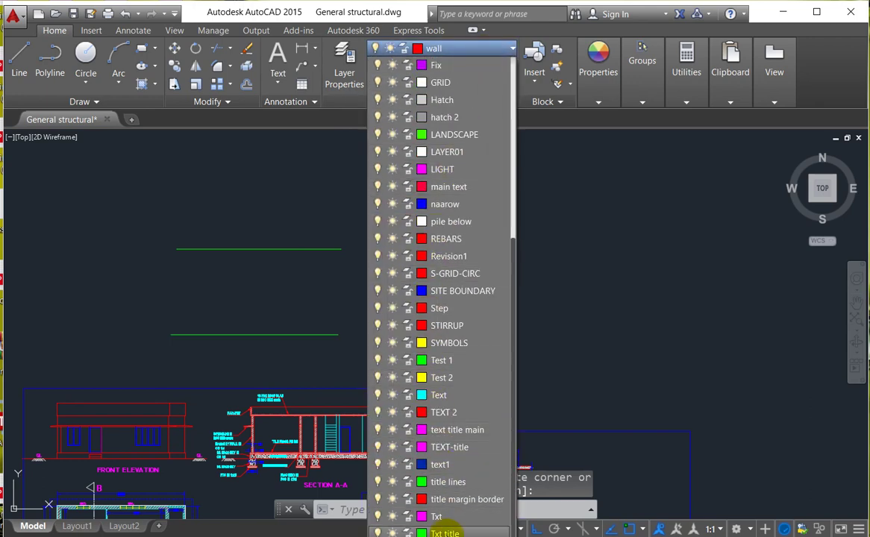
{"action": "left_click", "coordinate": [455, 414]}
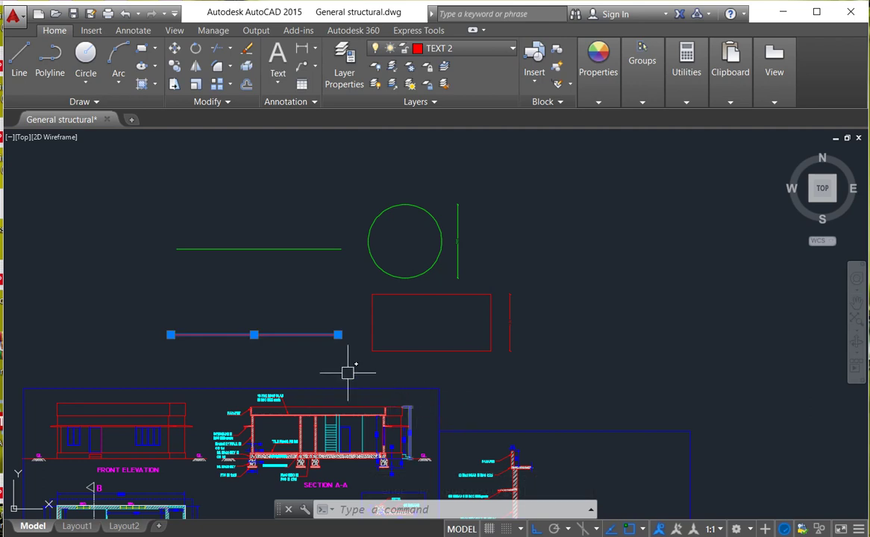
{"action": "left_click", "coordinate": [468, 48]}
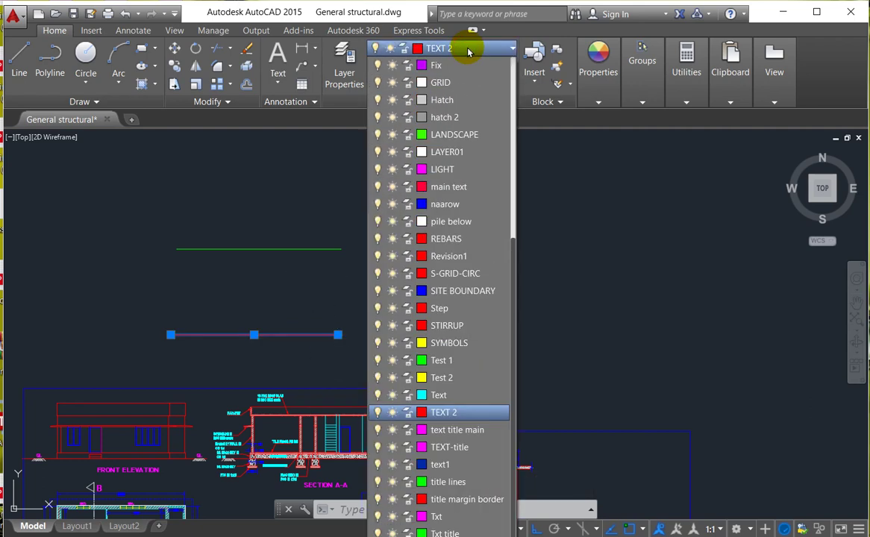
{"action": "left_click", "coordinate": [452, 380]}
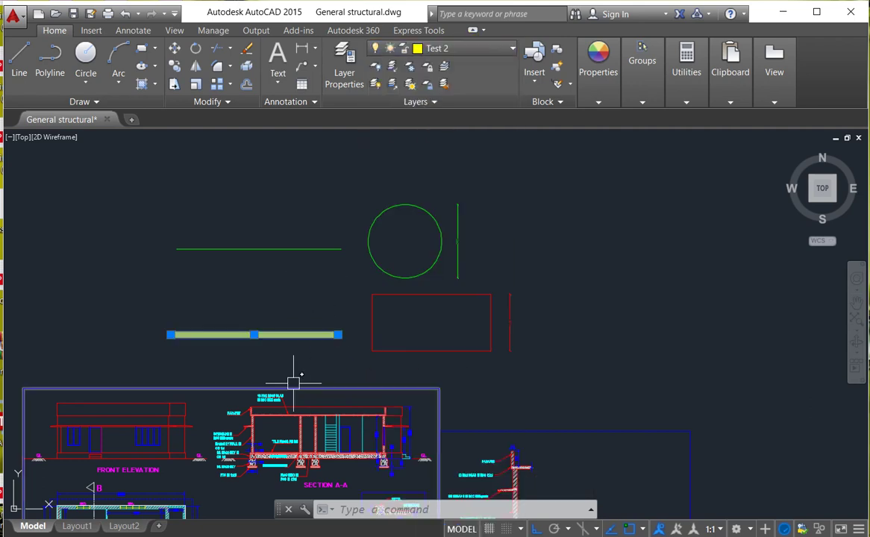
{"action": "key", "text": "Escape"}
{"action": "key", "text": "Escape"}
- Compare the displayed thickness of the green Test 1 line and the yellow Test 2 line at different magnifications
{"action": "scroll", "coordinate": [194, 329], "scroll_direction": "up", "scroll_amount": 3}
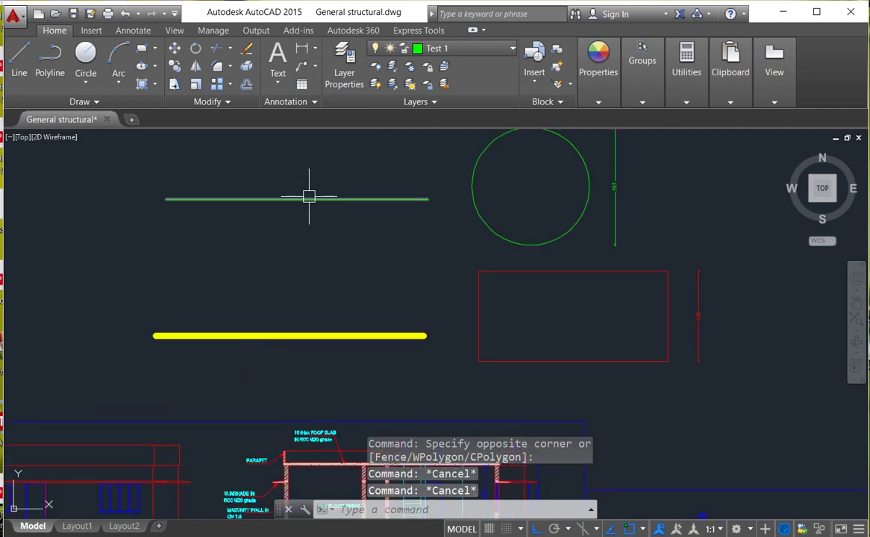
{"action": "mouse_move", "coordinate": [292, 200]}
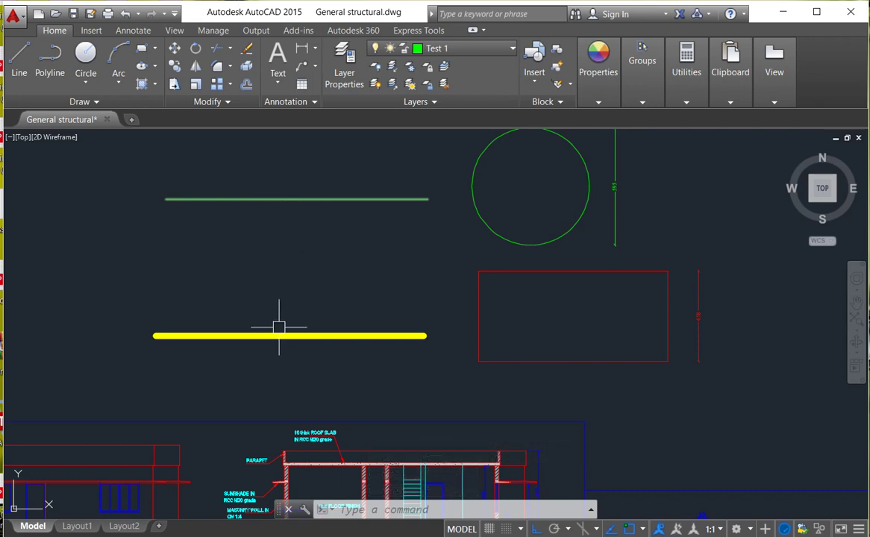
{"action": "mouse_move", "coordinate": [280, 337]}
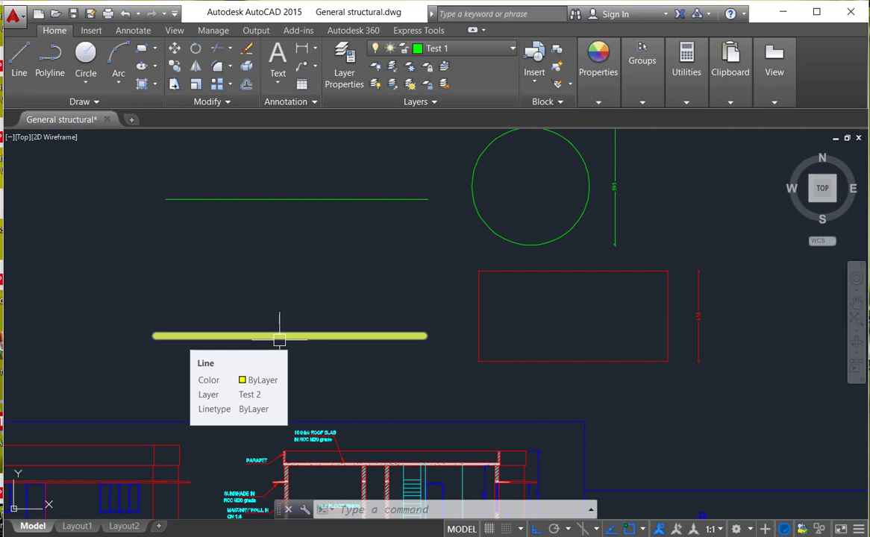
{"action": "scroll", "coordinate": [601, 302], "scroll_direction": "down", "scroll_amount": 4}
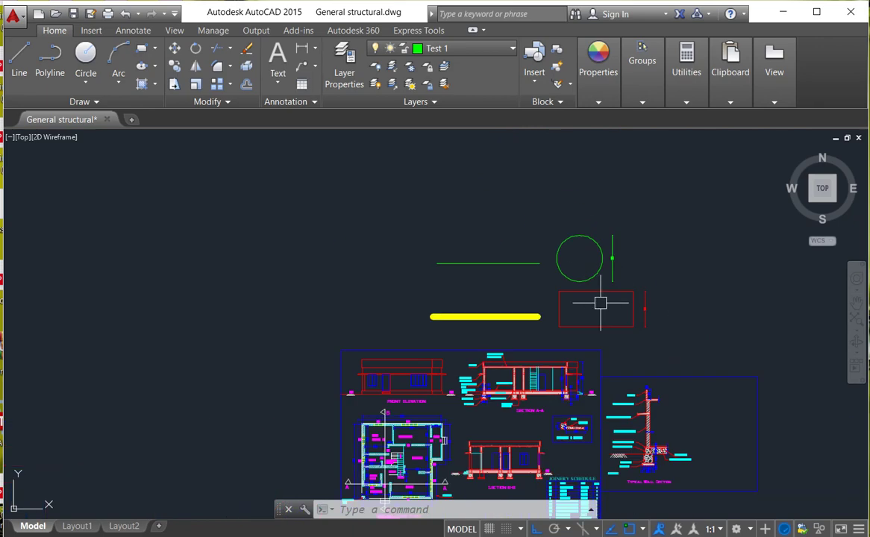
{"action": "scroll", "coordinate": [601, 302], "scroll_direction": "down", "scroll_amount": 3}
{"action": "scroll", "coordinate": [618, 345], "scroll_direction": "up", "scroll_amount": 3}
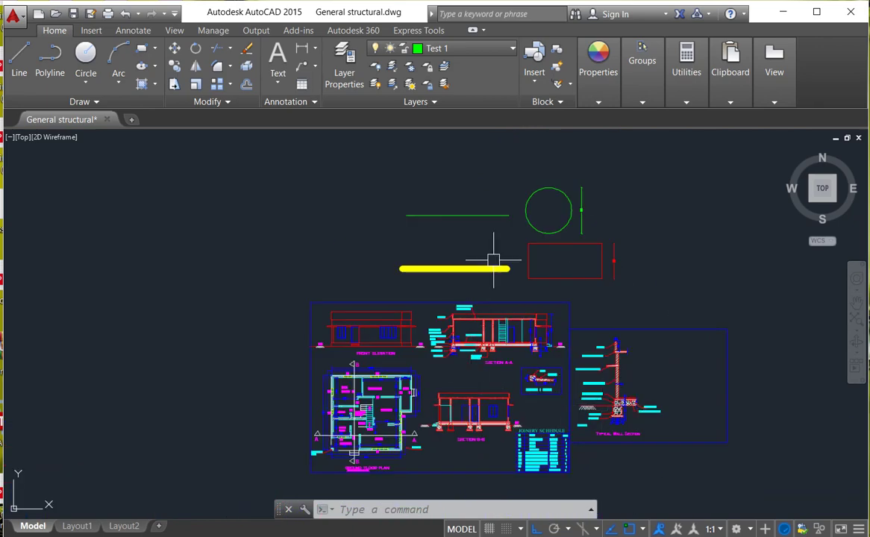
{"action": "scroll", "coordinate": [514, 273], "scroll_direction": "up", "scroll_amount": 2}
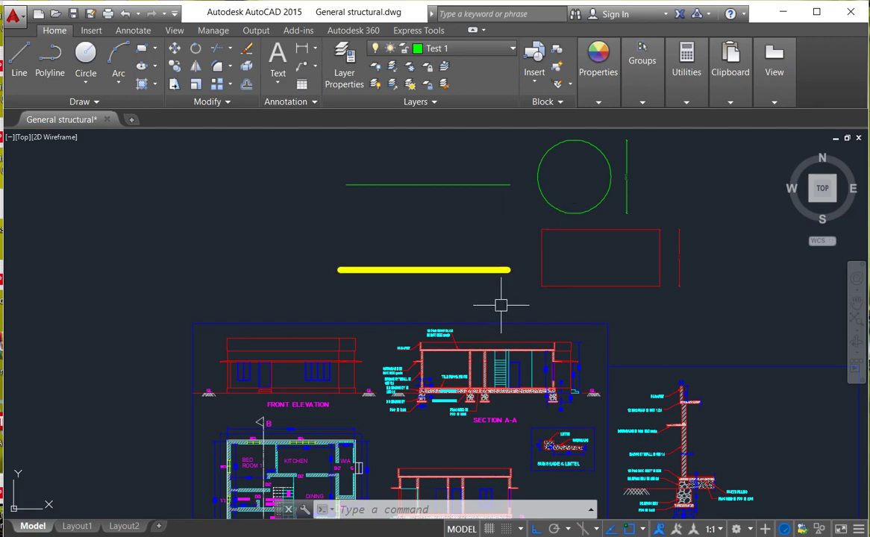
{"action": "scroll", "coordinate": [224, 341], "scroll_direction": "down", "scroll_amount": 5}
{"action": "scroll", "coordinate": [293, 310], "scroll_direction": "up", "scroll_amount": 7}
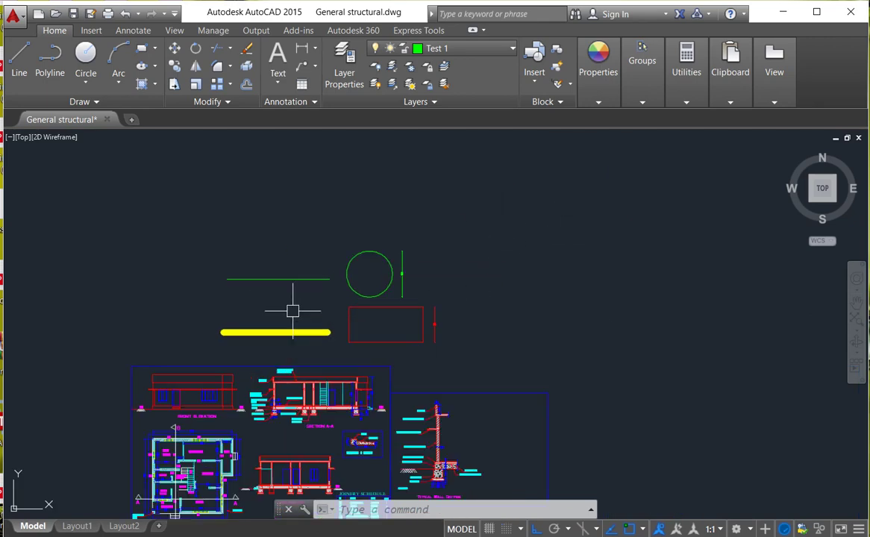
{"action": "scroll", "coordinate": [469, 355], "scroll_direction": "down", "scroll_amount": 2}
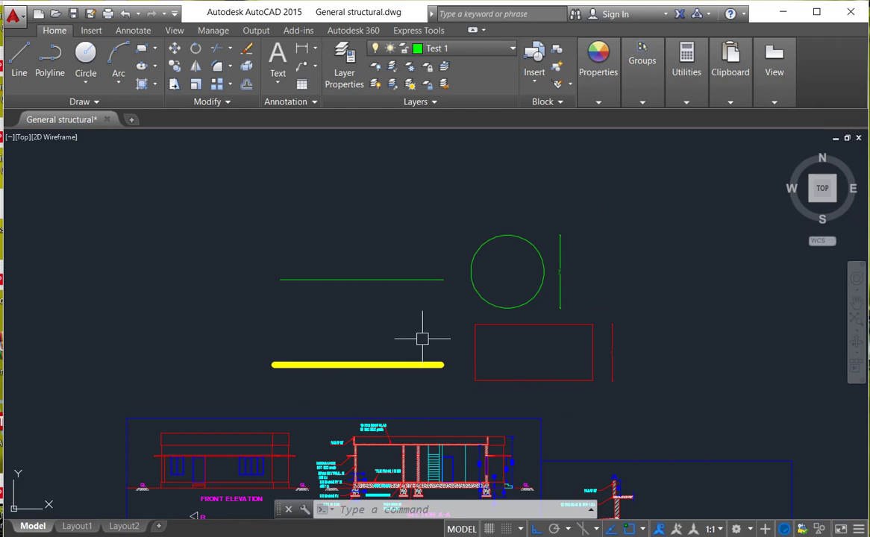
- Start a plot with the <Previous plot> page setup and the monochrome.ctb plot style table
{"action": "key", "text": "ctrl+p"}
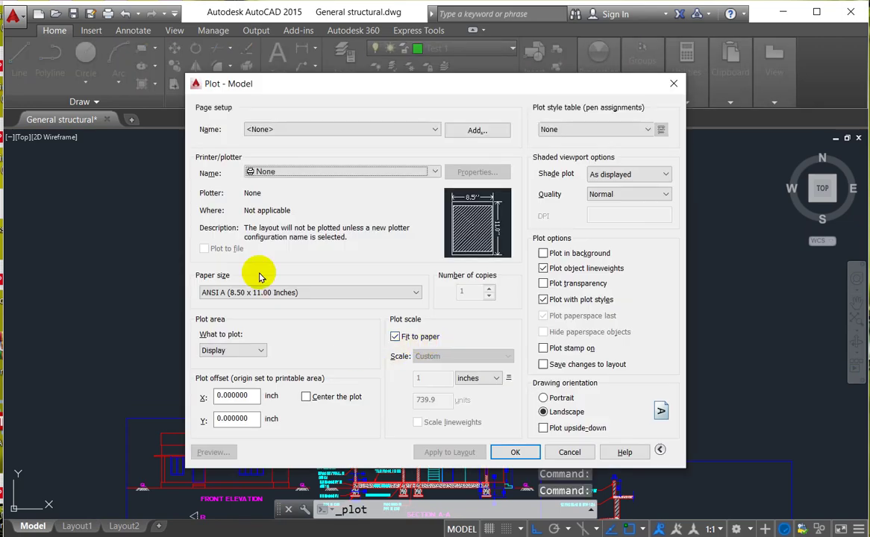
{"action": "left_click", "coordinate": [350, 131]}
{"action": "left_click", "coordinate": [288, 149]}
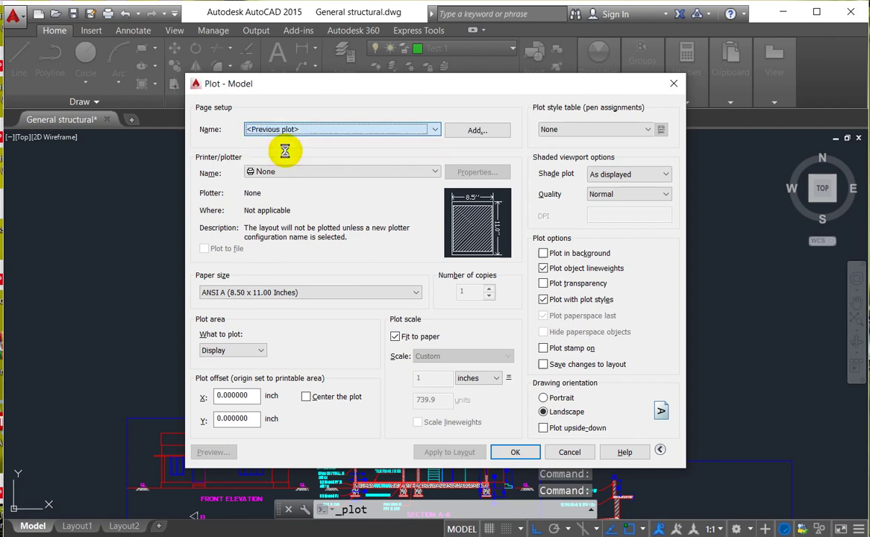
{"action": "left_click", "coordinate": [594, 129]}
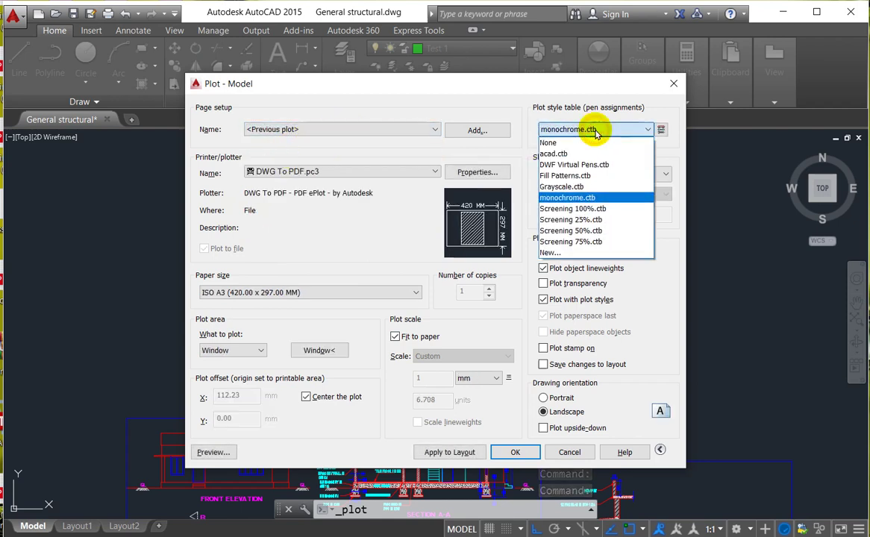
{"action": "left_click", "coordinate": [578, 197]}
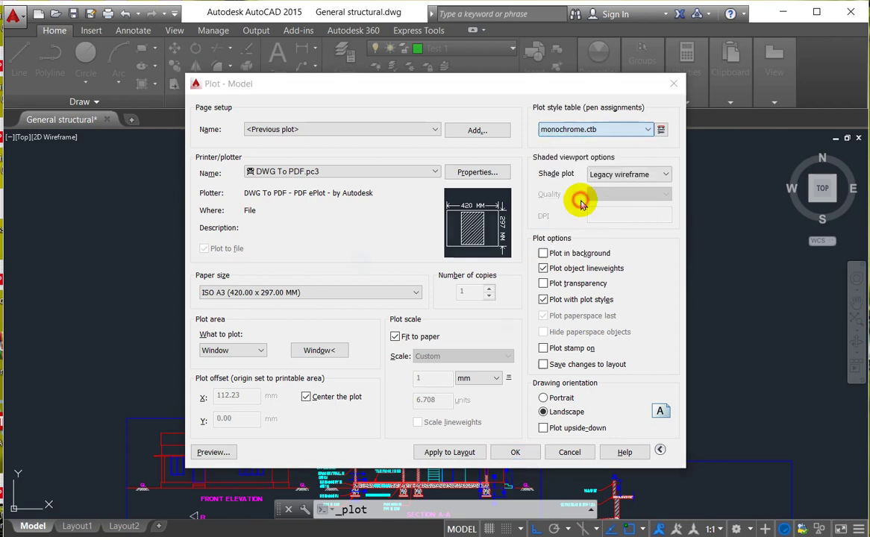
{"action": "left_click", "coordinate": [499, 311]}
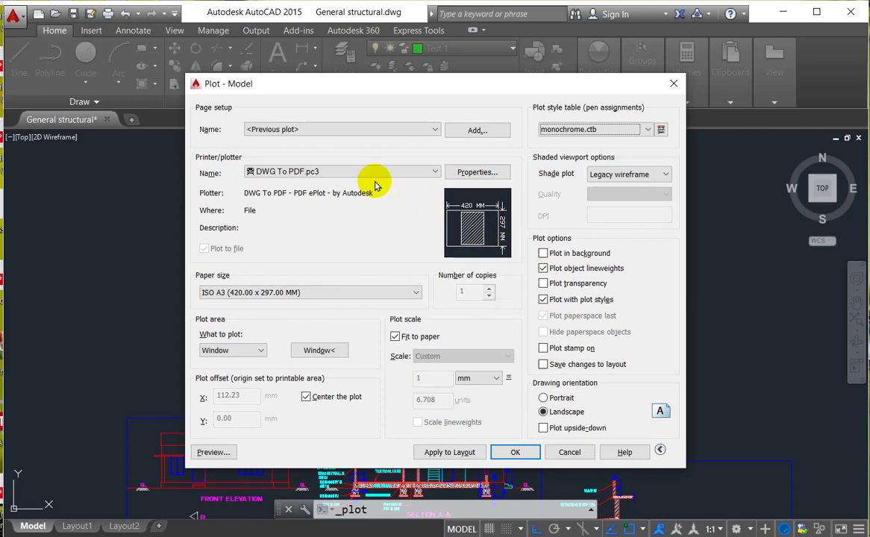
- Define the plot area as a window around the two horizontal test lines and part of the circle and rectangle
{"action": "left_click", "coordinate": [321, 353]}
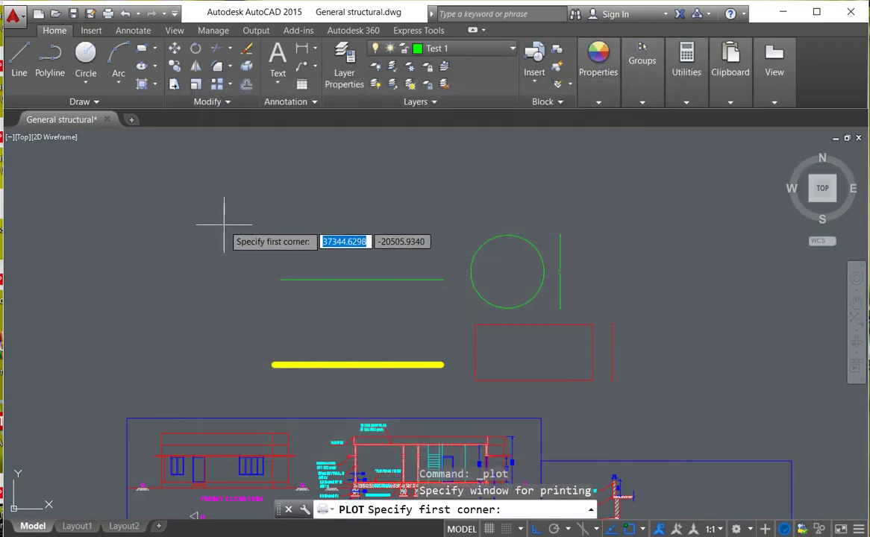
{"action": "left_click", "coordinate": [224, 225]}
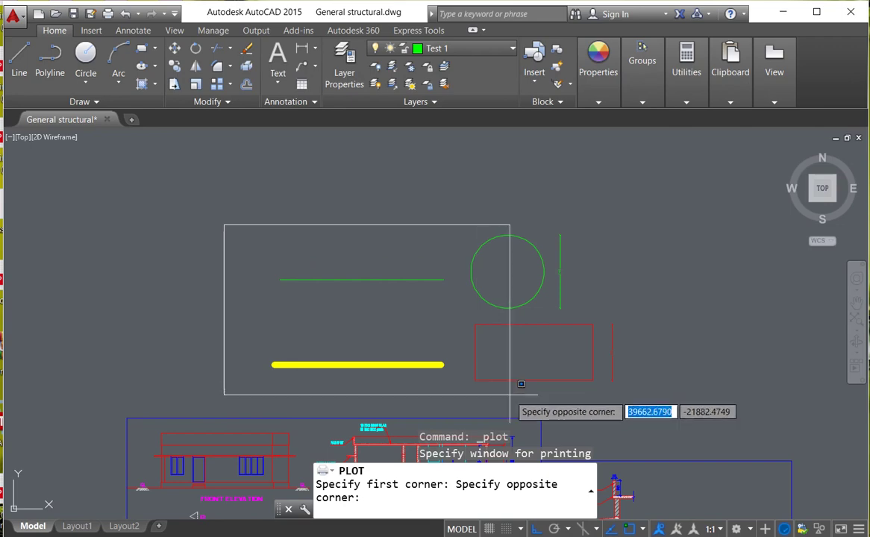
{"action": "left_click", "coordinate": [544, 389]}
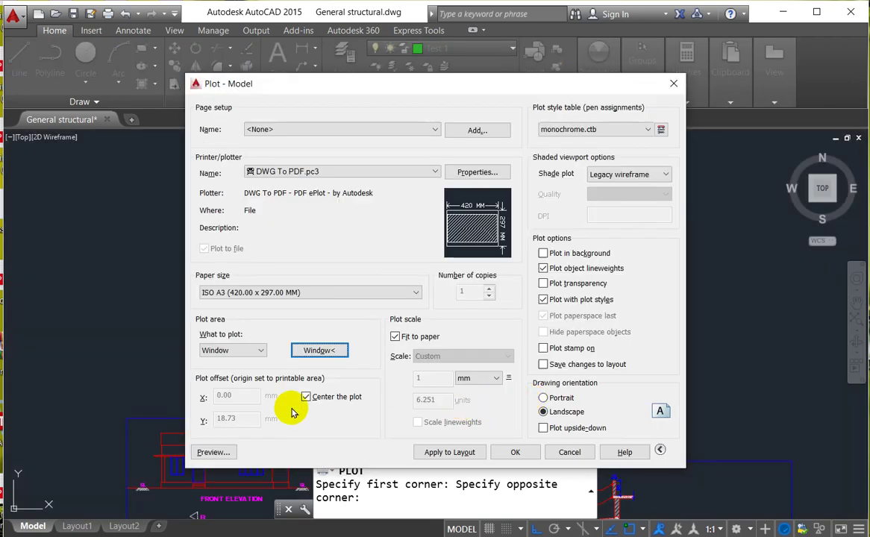
- Preview the plot to compare the printed lineweights of the two test lines, then leave without plotting
{"action": "left_click", "coordinate": [213, 452]}
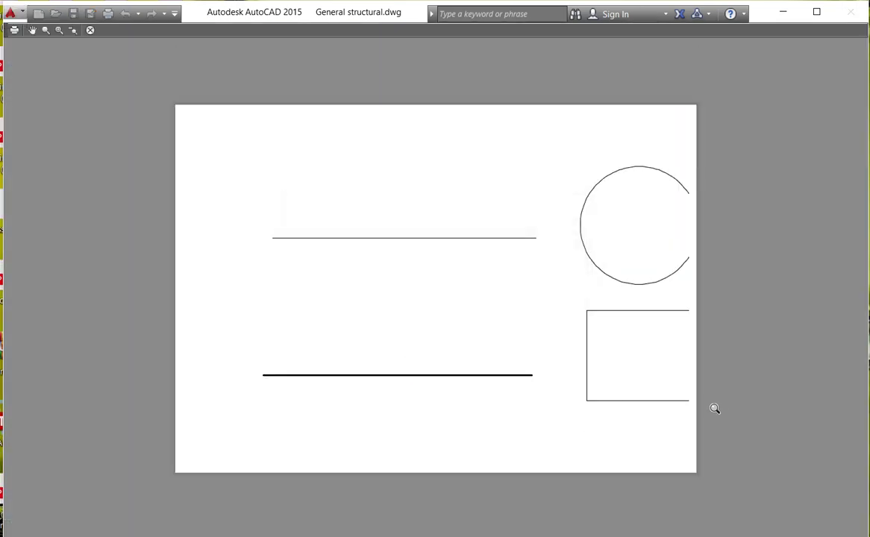
{"action": "scroll", "coordinate": [617, 362], "scroll_direction": "up", "scroll_amount": 2}
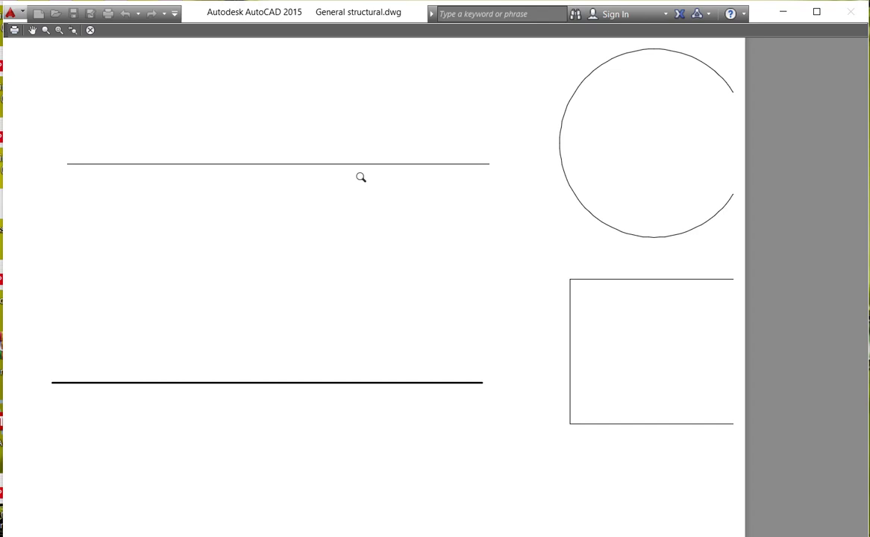
{"action": "scroll", "coordinate": [364, 371], "scroll_direction": "down", "scroll_amount": 2}
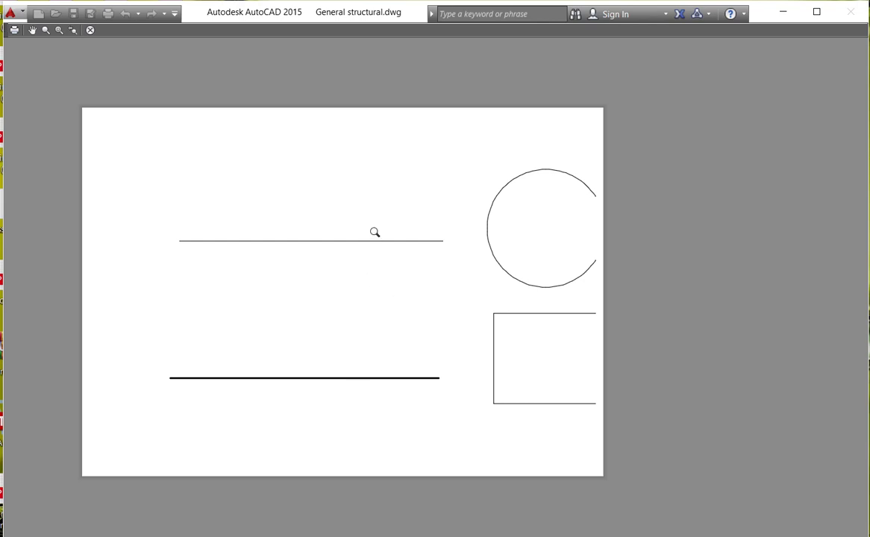
{"action": "scroll", "coordinate": [521, 353], "scroll_direction": "up", "scroll_amount": 2}
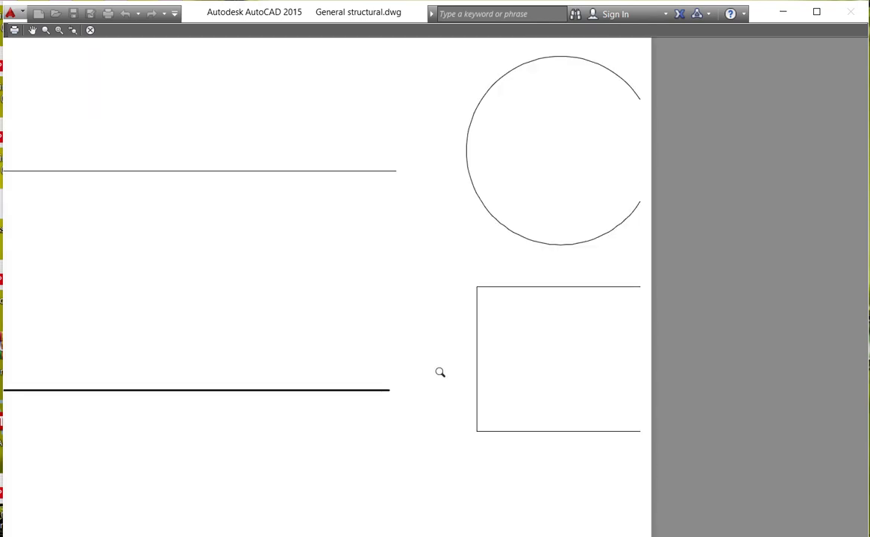
{"action": "key", "text": "Escape"}
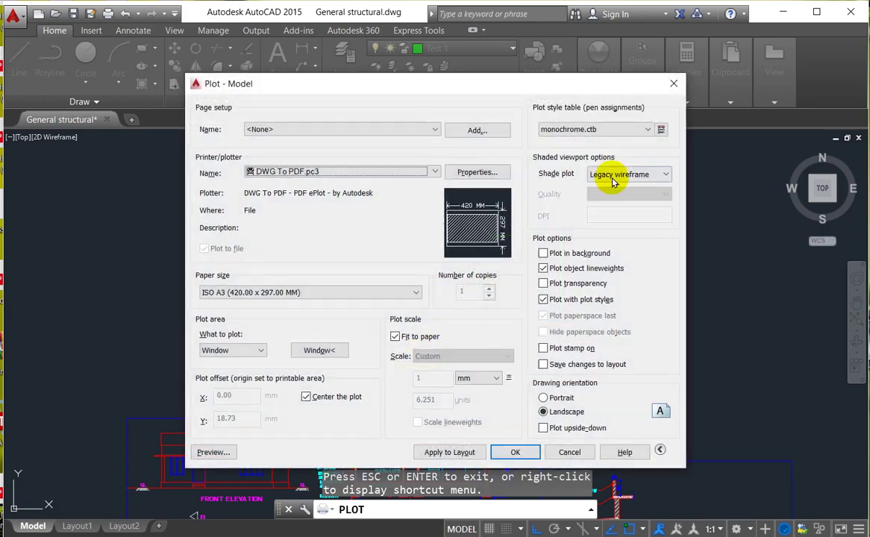
{"action": "key", "text": "Escape"}
- Examine the lines, hatches and annotations of the Section A-A drawing
{"action": "scroll", "coordinate": [483, 209], "scroll_direction": "down", "scroll_amount": 2}
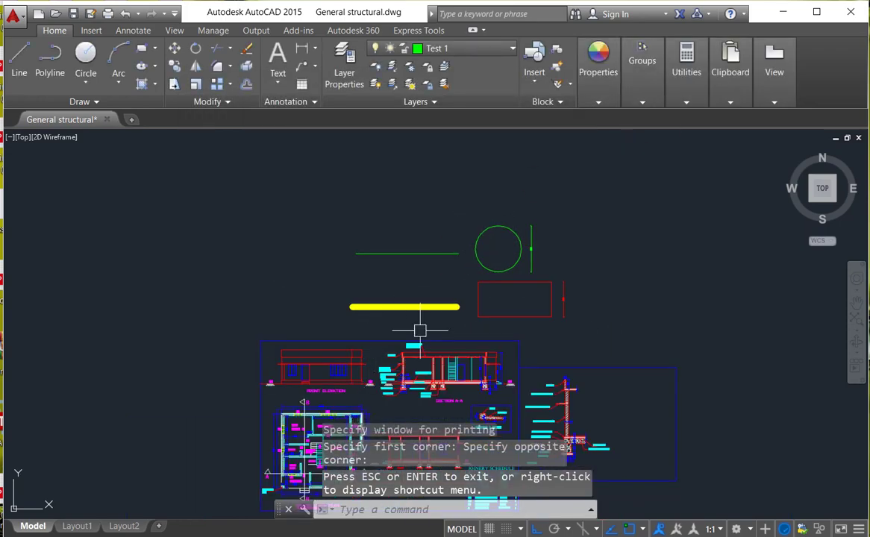
{"action": "scroll", "coordinate": [408, 364], "scroll_direction": "up", "scroll_amount": 4}
{"action": "scroll", "coordinate": [351, 254], "scroll_direction": "down", "scroll_amount": 2}
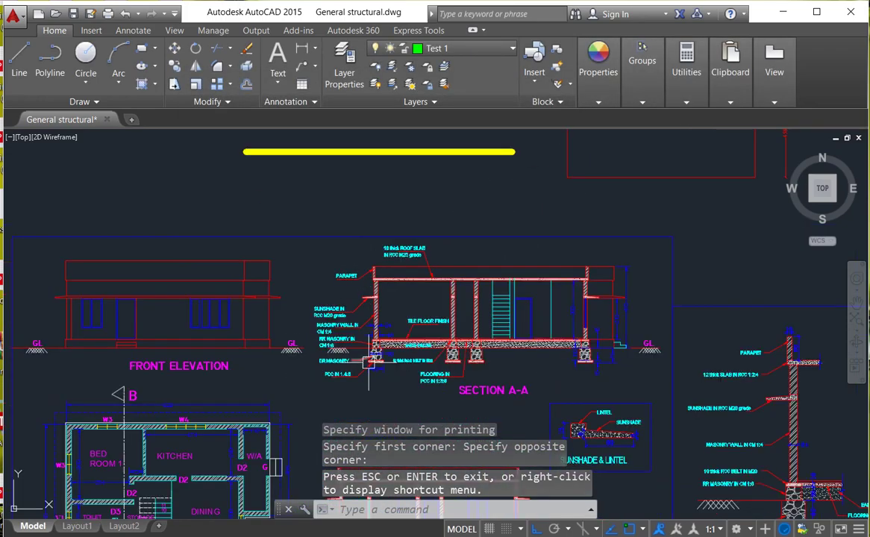
{"action": "scroll", "coordinate": [373, 314], "scroll_direction": "up", "scroll_amount": 2}
{"action": "scroll", "coordinate": [351, 299], "scroll_direction": "down", "scroll_amount": 4}
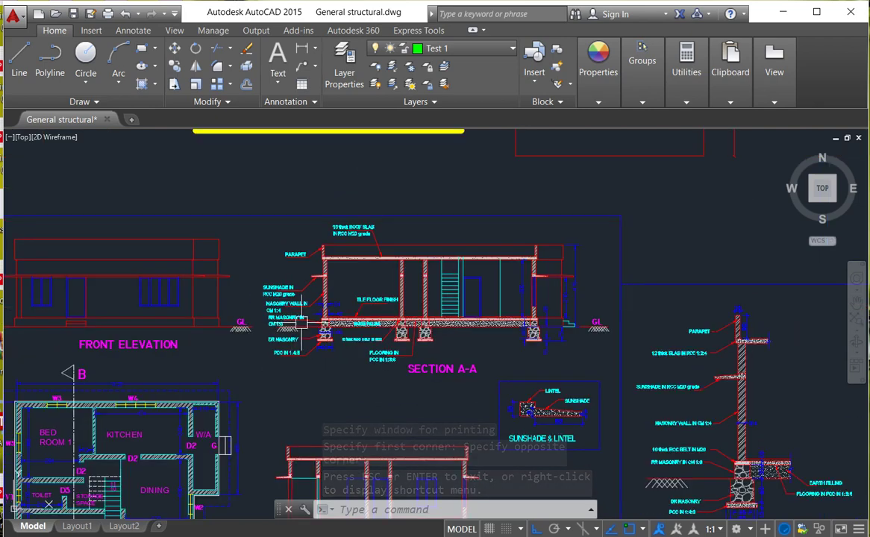
{"action": "scroll", "coordinate": [317, 314], "scroll_direction": "up", "scroll_amount": 3}
{"action": "scroll", "coordinate": [328, 310], "scroll_direction": "up", "scroll_amount": 2}
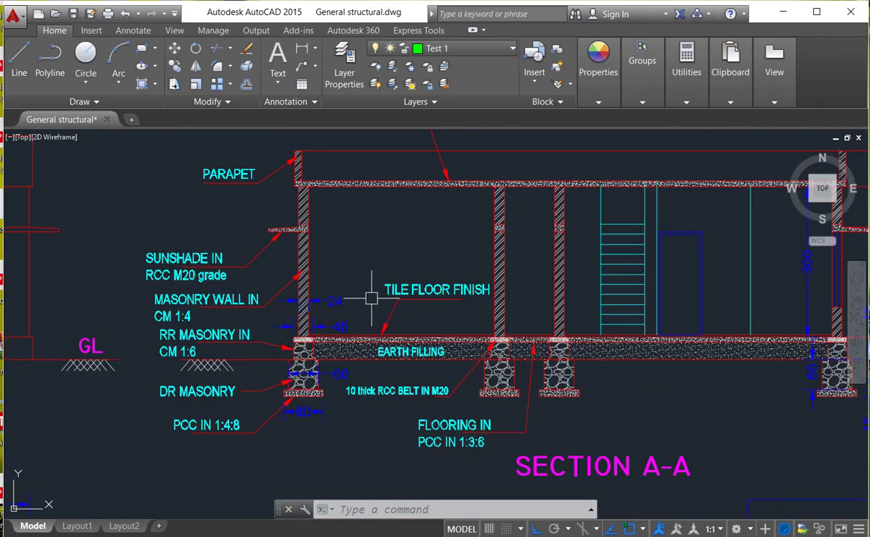
{"action": "scroll", "coordinate": [375, 290], "scroll_direction": "down", "scroll_amount": 2}
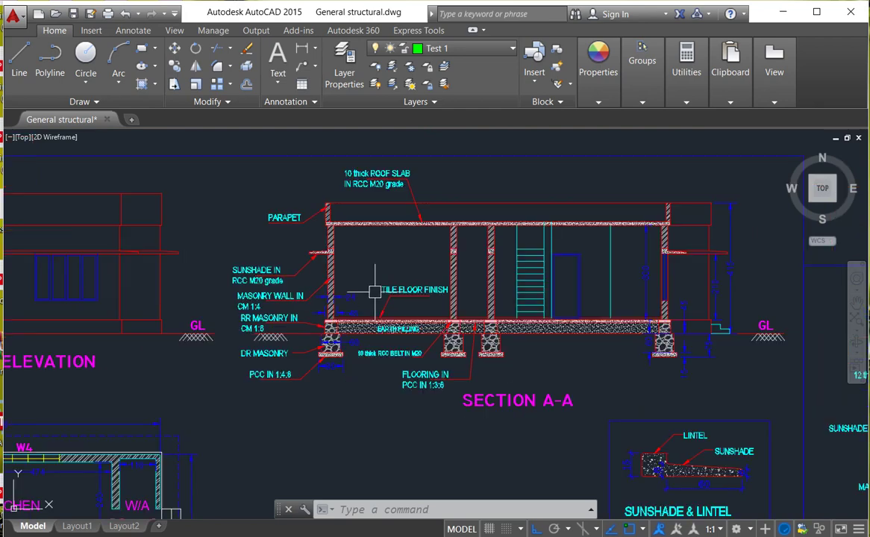
- Examine the hatched walls, dimensions and room labels around the kitchen and W/A area of the ground floor plan
{"action": "scroll", "coordinate": [451, 312], "scroll_direction": "down", "scroll_amount": 2}
{"action": "scroll", "coordinate": [248, 417], "scroll_direction": "up", "scroll_amount": 5}
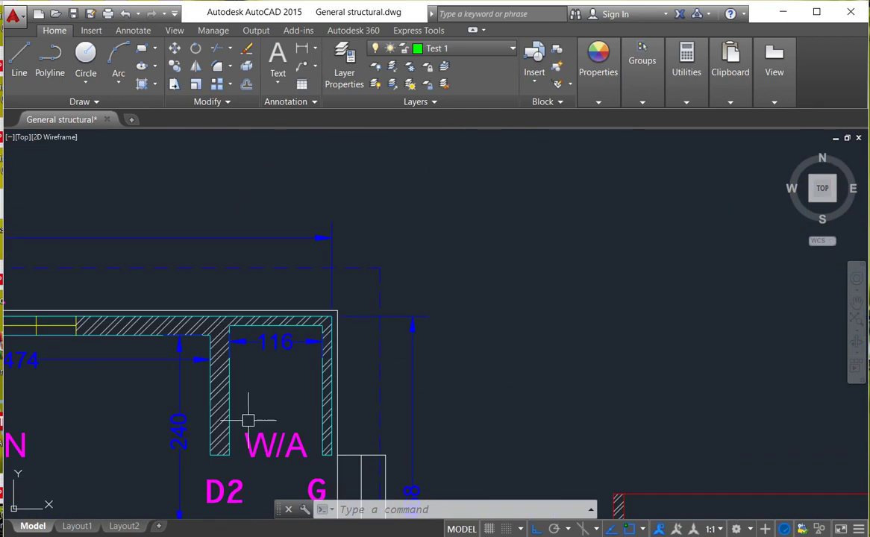
{"action": "mouse_move", "coordinate": [209, 384]}
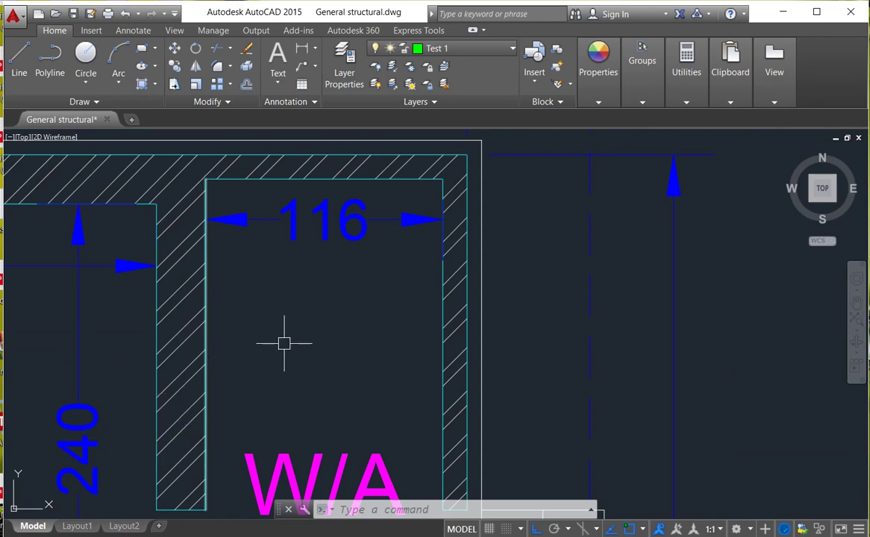
{"action": "scroll", "coordinate": [285, 344], "scroll_direction": "down", "scroll_amount": 2}
{"action": "scroll", "coordinate": [259, 348], "scroll_direction": "down", "scroll_amount": 2}
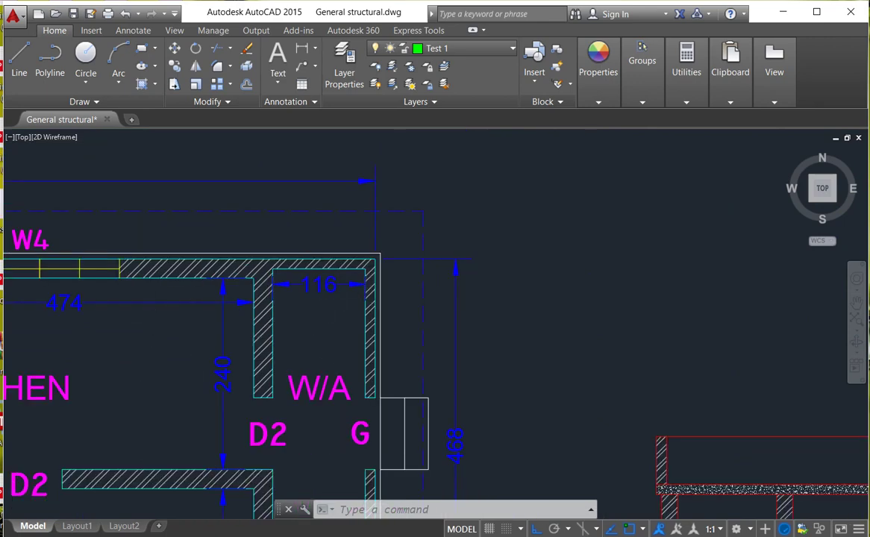
{"action": "scroll", "coordinate": [198, 330], "scroll_direction": "down", "scroll_amount": 3}
{"action": "scroll", "coordinate": [185, 310], "scroll_direction": "up", "scroll_amount": 4}
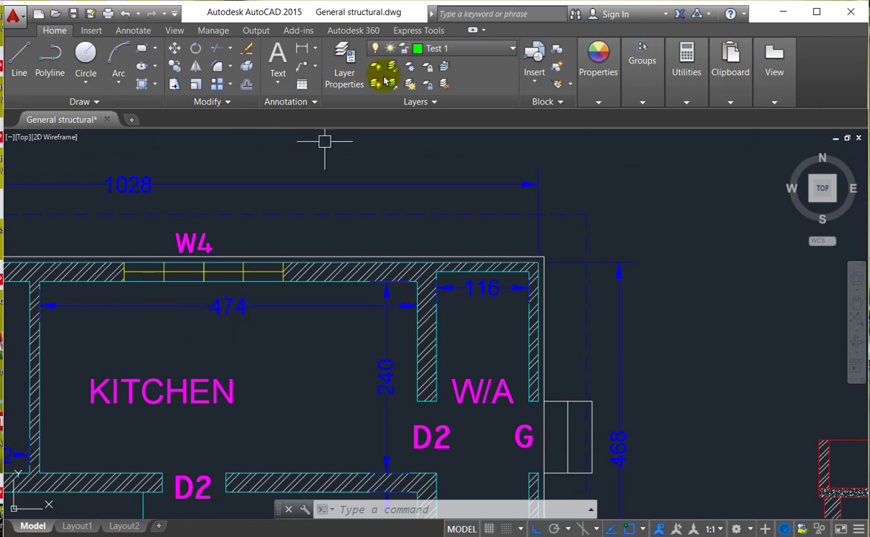
- Set the lineweight of the wall layer to 0.40 mm
{"action": "left_click", "coordinate": [355, 82]}
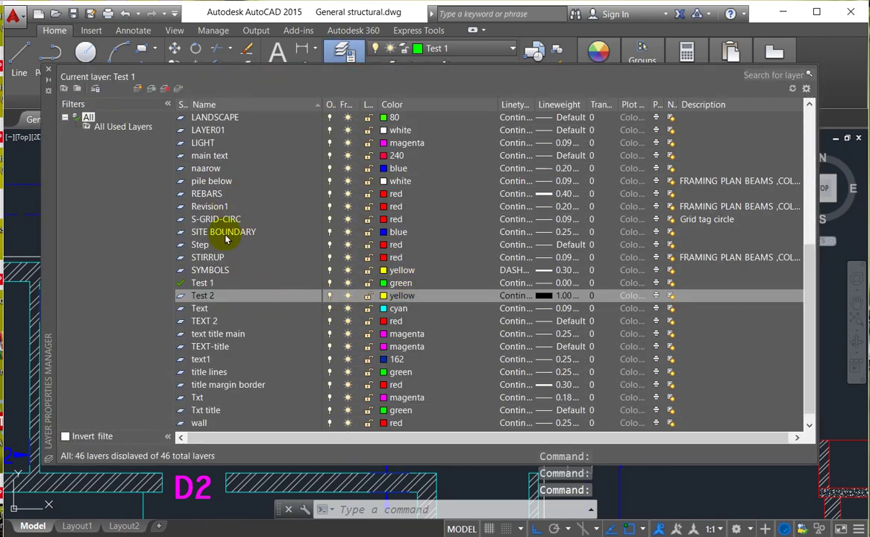
{"action": "scroll", "coordinate": [253, 191], "scroll_direction": "up", "scroll_amount": 7}
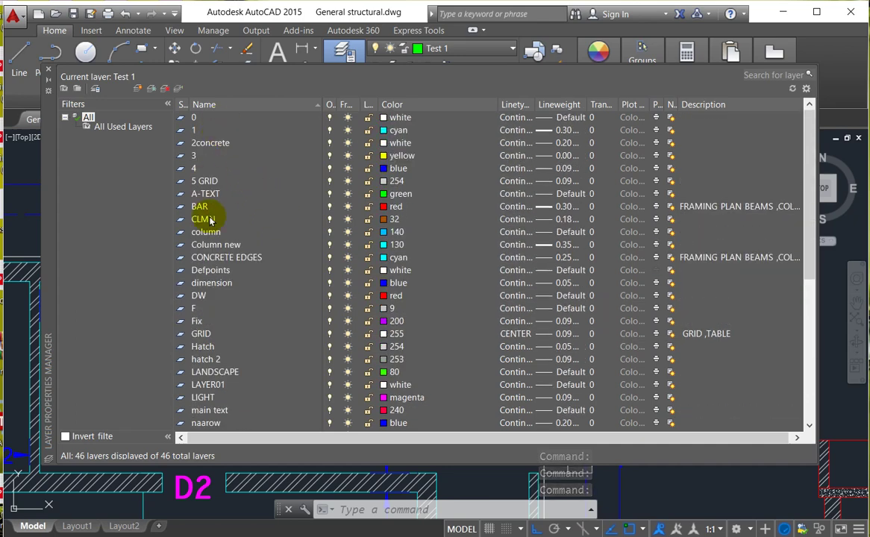
{"action": "left_click", "coordinate": [218, 285]}
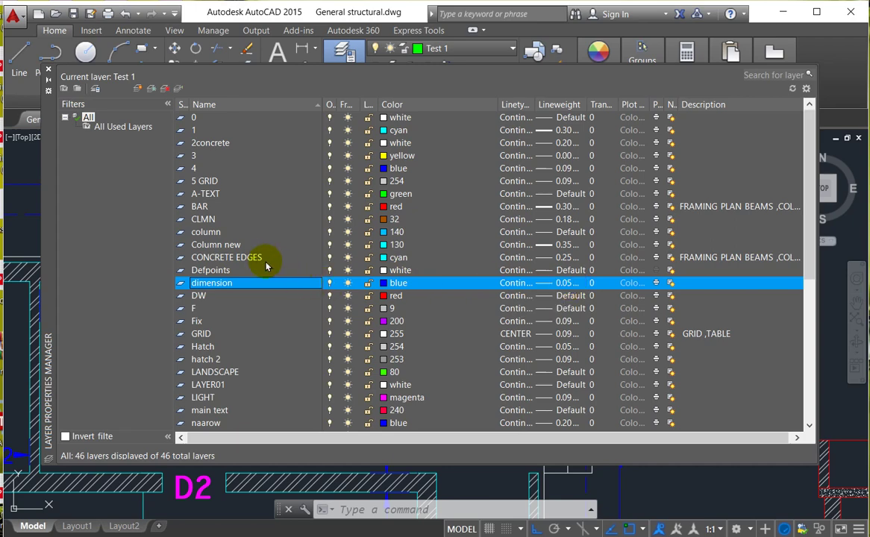
{"action": "left_click", "coordinate": [250, 256]}
{"action": "scroll", "coordinate": [249, 355], "scroll_direction": "down", "scroll_amount": 7}
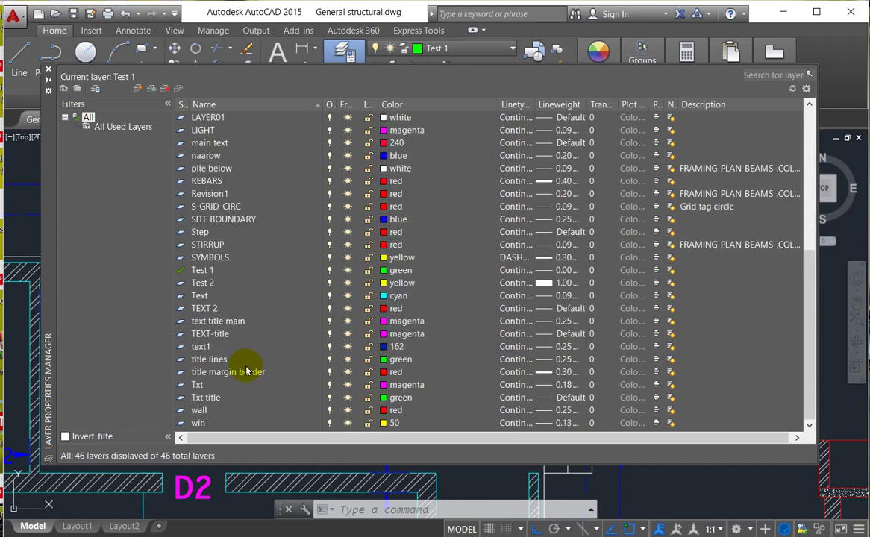
{"action": "left_click", "coordinate": [208, 412]}
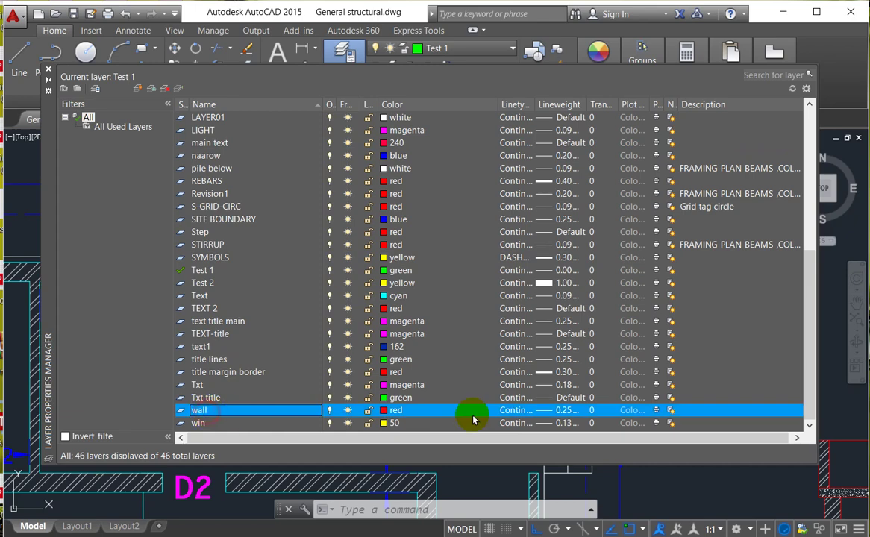
{"action": "left_click", "coordinate": [566, 412]}
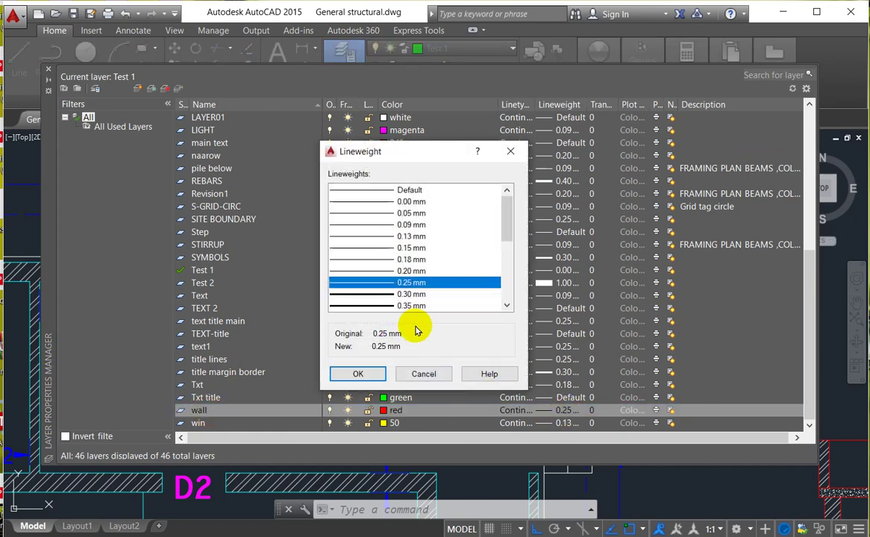
{"action": "scroll", "coordinate": [418, 302], "scroll_direction": "down", "scroll_amount": 1}
{"action": "scroll", "coordinate": [418, 302], "scroll_direction": "down", "scroll_amount": 1}
{"action": "left_click", "coordinate": [417, 284]}
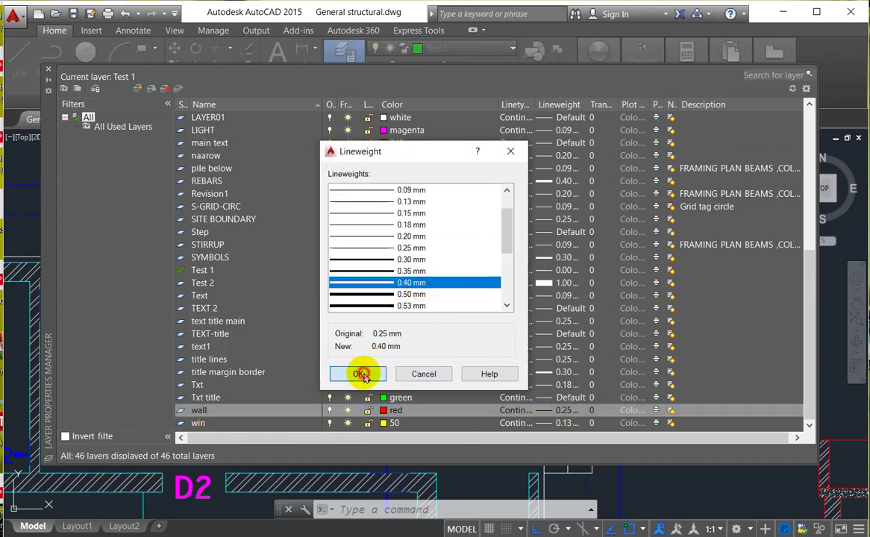
{"action": "left_click", "coordinate": [359, 374]}
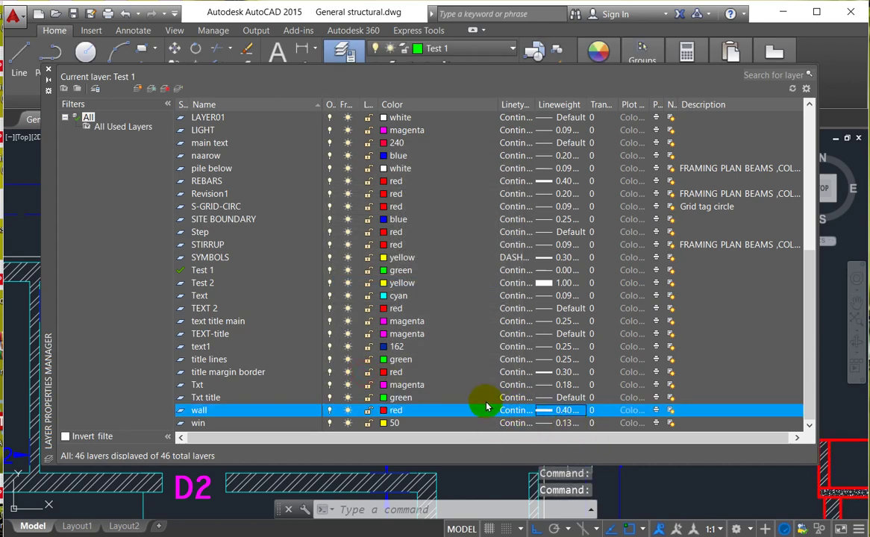
- Set the lineweight of the CONCRETE EDGES layer to 0.40 mm
{"action": "scroll", "coordinate": [369, 301], "scroll_direction": "up", "scroll_amount": 7}
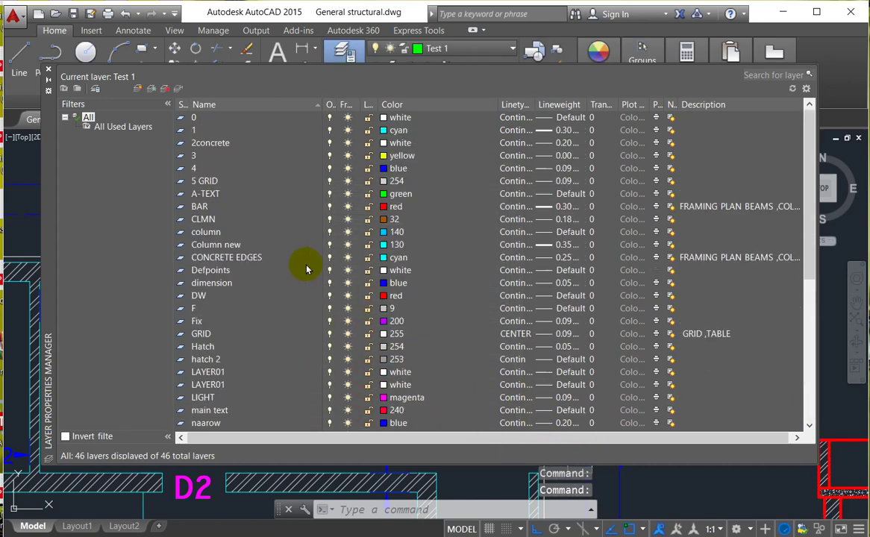
{"action": "left_click", "coordinate": [247, 257]}
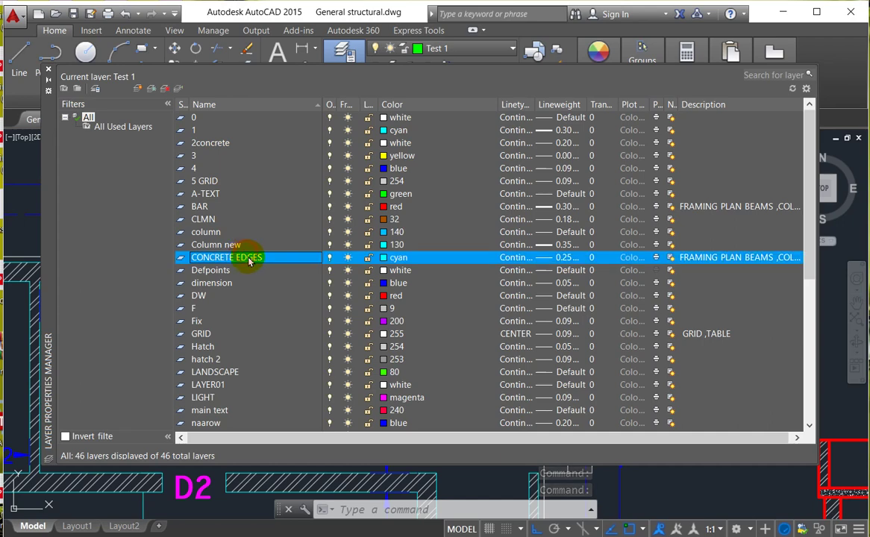
{"action": "left_click", "coordinate": [563, 257]}
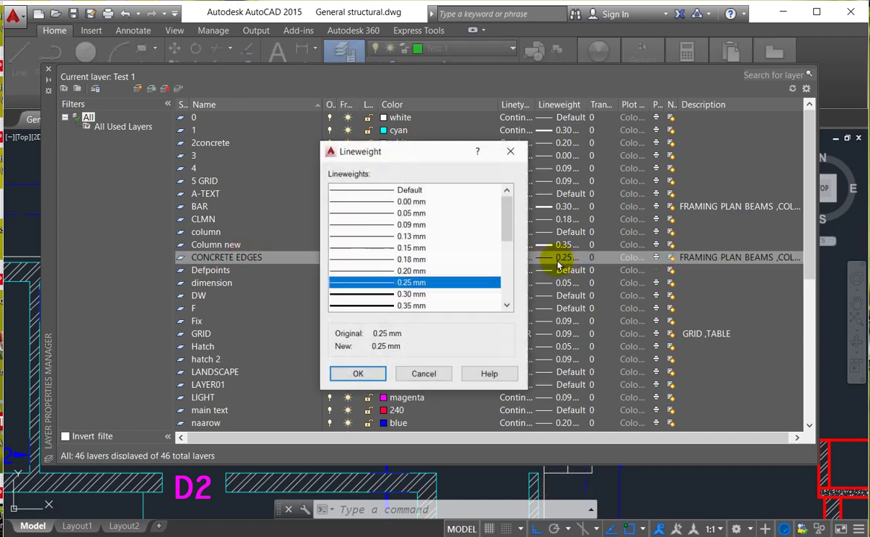
{"action": "scroll", "coordinate": [406, 299], "scroll_direction": "down", "scroll_amount": 2}
{"action": "left_click", "coordinate": [409, 247]}
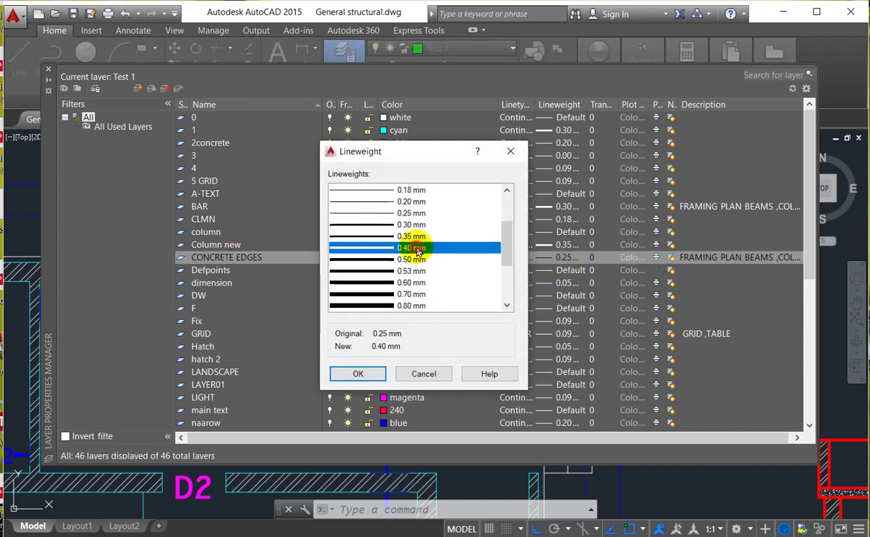
{"action": "left_click", "coordinate": [376, 375]}
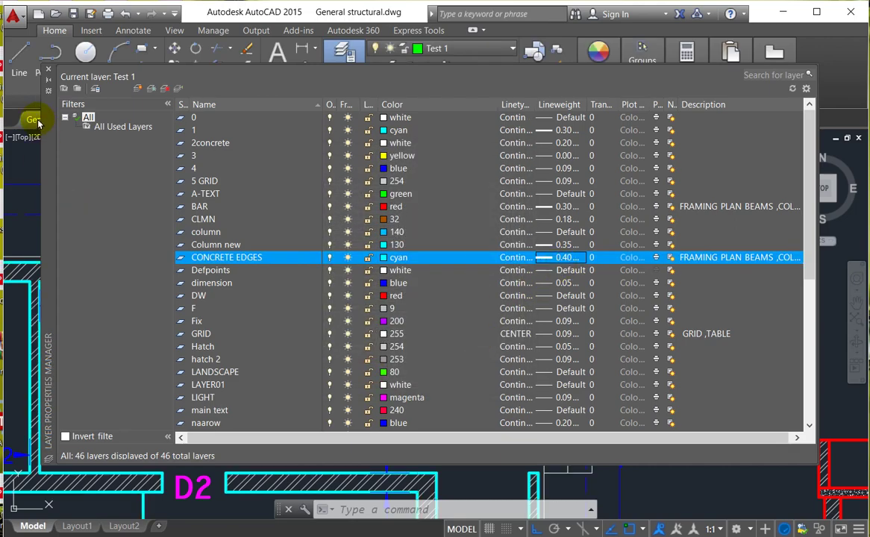
- Set up a plot from the <Previous plot> page setup, windowed around the sheet with the floor plan, front elevation, sections and joinery schedule
{"action": "scroll", "coordinate": [489, 286], "scroll_direction": "down", "scroll_amount": 8}
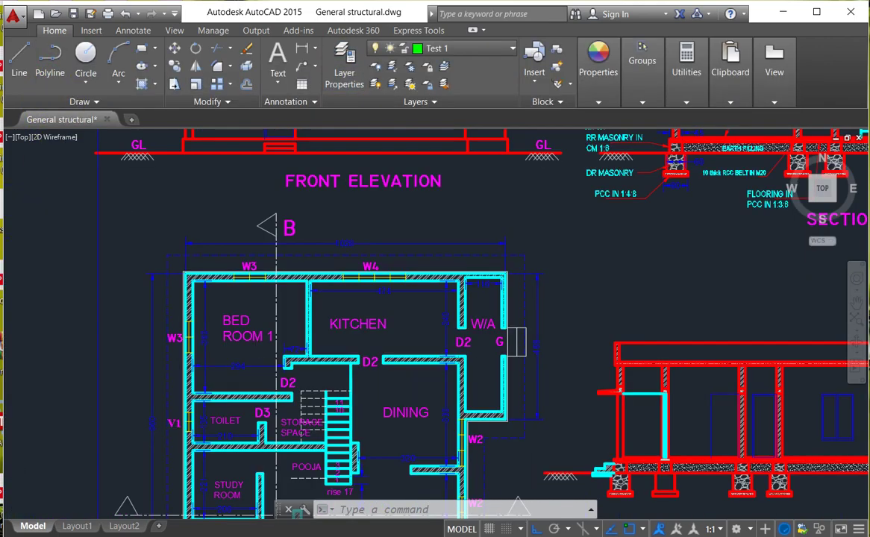
{"action": "middle_click_drag", "start_coordinate": [583, 323], "coordinate": [386, 392]}
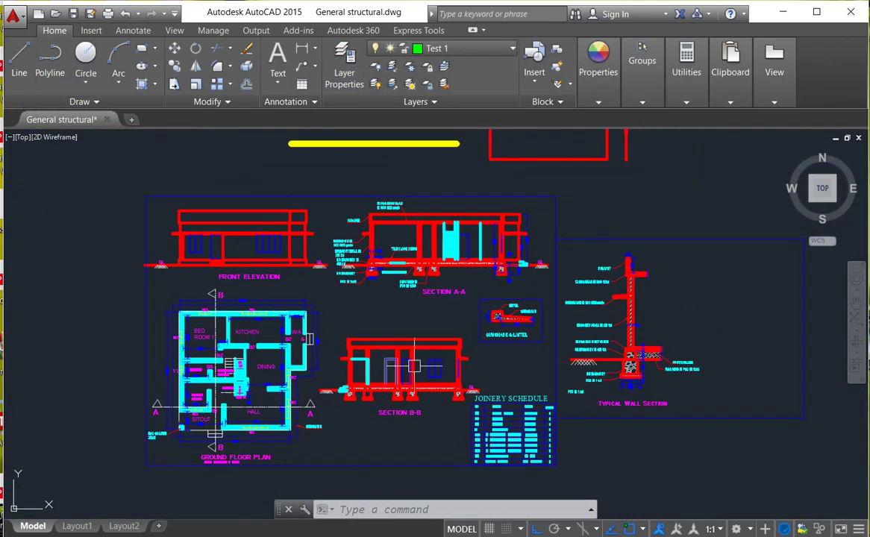
{"action": "scroll", "coordinate": [380, 349], "scroll_direction": "up", "scroll_amount": 4}
{"action": "scroll", "coordinate": [523, 308], "scroll_direction": "down", "scroll_amount": 5}
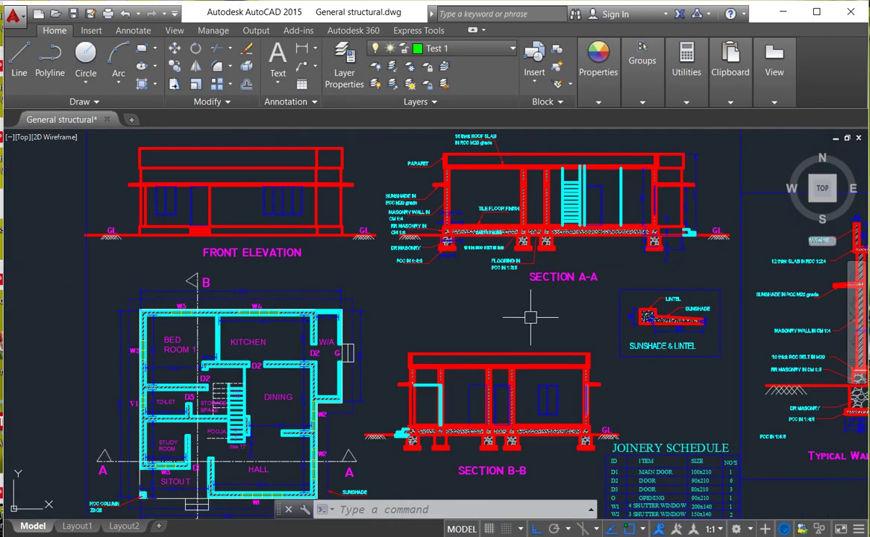
{"action": "key", "text": "ctrl+p"}
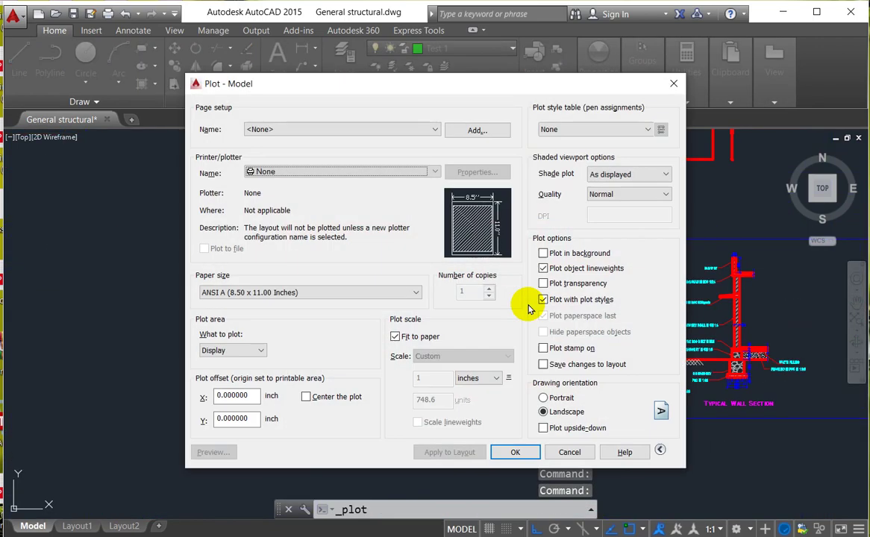
{"action": "left_click", "coordinate": [370, 127]}
{"action": "left_click", "coordinate": [299, 141]}
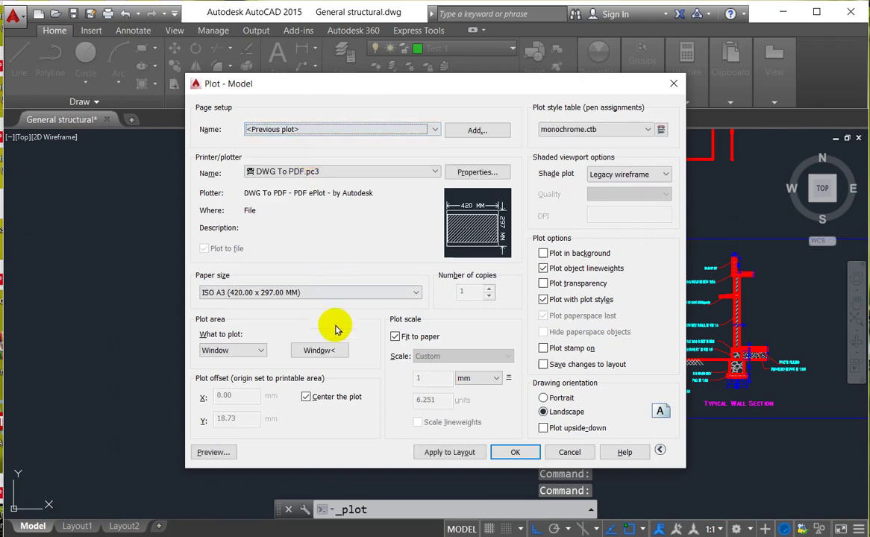
{"action": "left_click", "coordinate": [351, 350]}
{"action": "left_click", "coordinate": [253, 196]}
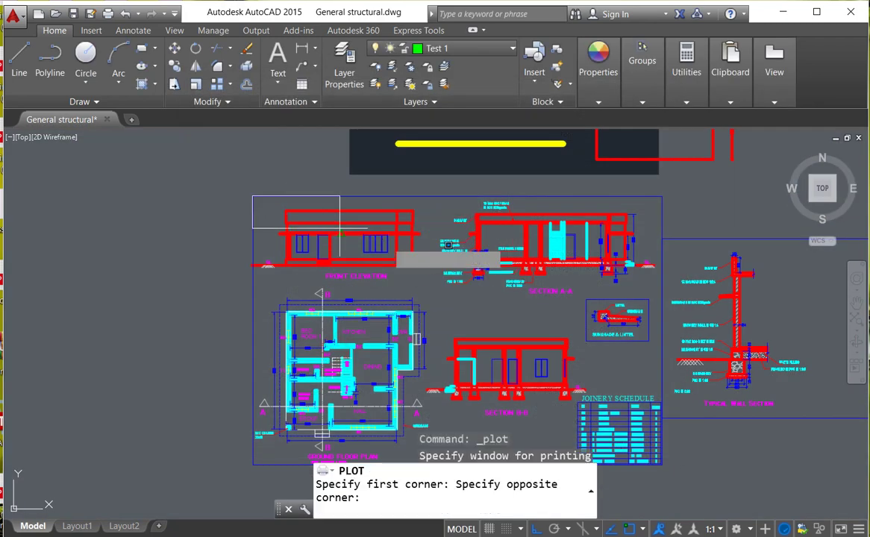
{"action": "left_click", "coordinate": [668, 472]}
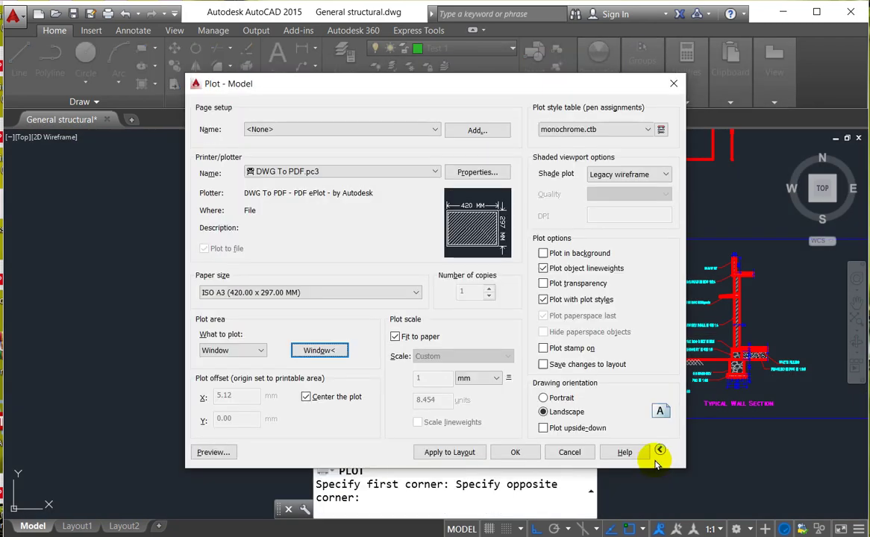
- Preview the plot and compare the wall outlines with the hatch and dimension lines around the dining room
{"action": "left_click", "coordinate": [224, 501]}
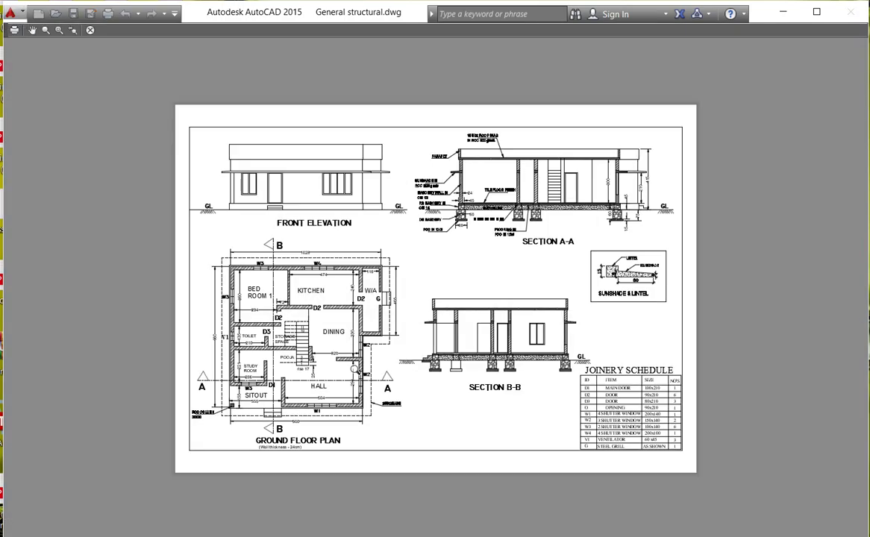
{"action": "scroll", "coordinate": [338, 351], "scroll_direction": "up", "scroll_amount": 4}
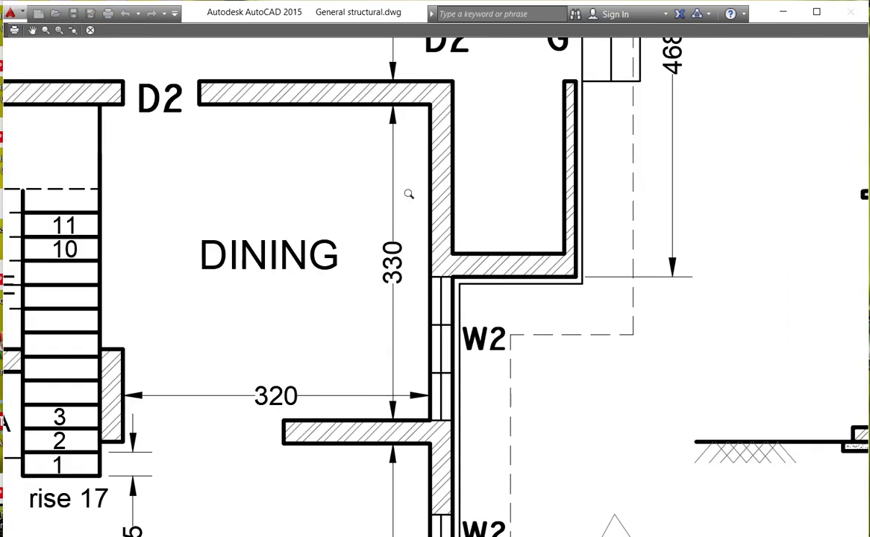
{"action": "scroll", "coordinate": [446, 232], "scroll_direction": "up", "scroll_amount": 2}
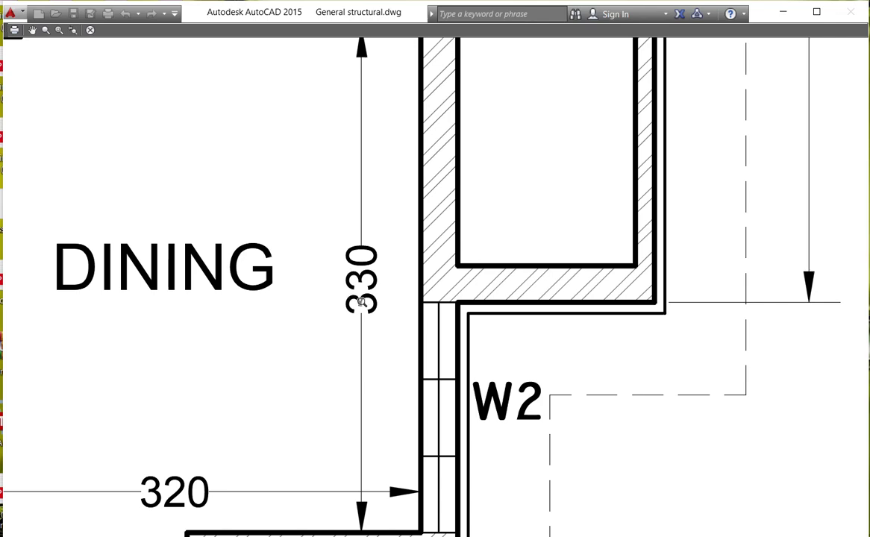
{"action": "scroll", "coordinate": [364, 375], "scroll_direction": "down", "scroll_amount": 2}
{"action": "scroll", "coordinate": [374, 229], "scroll_direction": "up", "scroll_amount": 2}
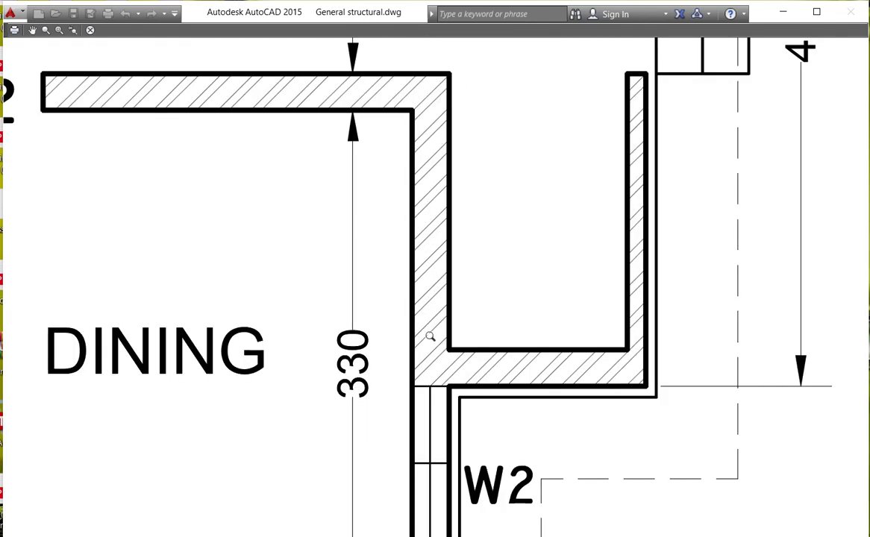
{"action": "scroll", "coordinate": [478, 372], "scroll_direction": "down", "scroll_amount": 3}
{"action": "scroll", "coordinate": [548, 278], "scroll_direction": "down", "scroll_amount": 2}
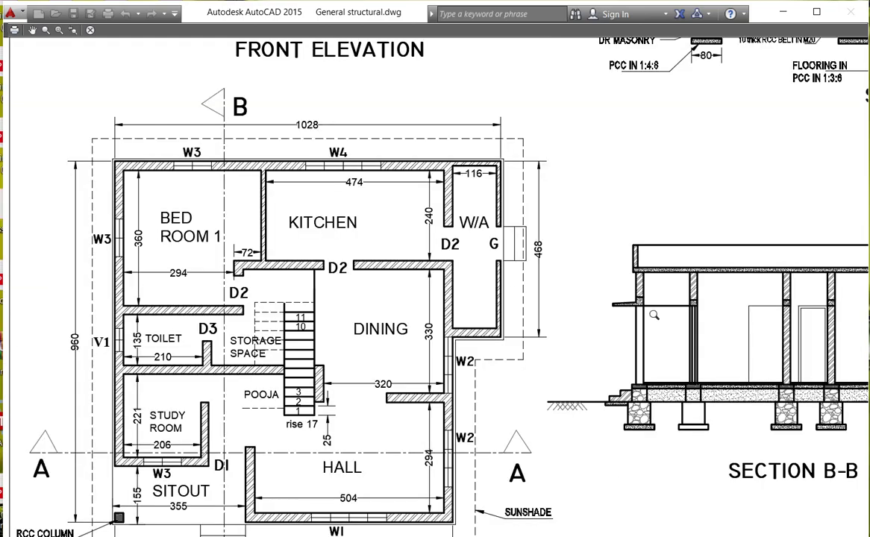
- Compare the previewed lineweights in Section B-B and the ground floor plan, then leave the preview and cancel the plot
{"action": "scroll", "coordinate": [663, 303], "scroll_direction": "up", "scroll_amount": 5}
{"action": "scroll", "coordinate": [448, 313], "scroll_direction": "down", "scroll_amount": 4}
{"action": "scroll", "coordinate": [499, 270], "scroll_direction": "up", "scroll_amount": 4}
{"action": "scroll", "coordinate": [368, 261], "scroll_direction": "down", "scroll_amount": 8}
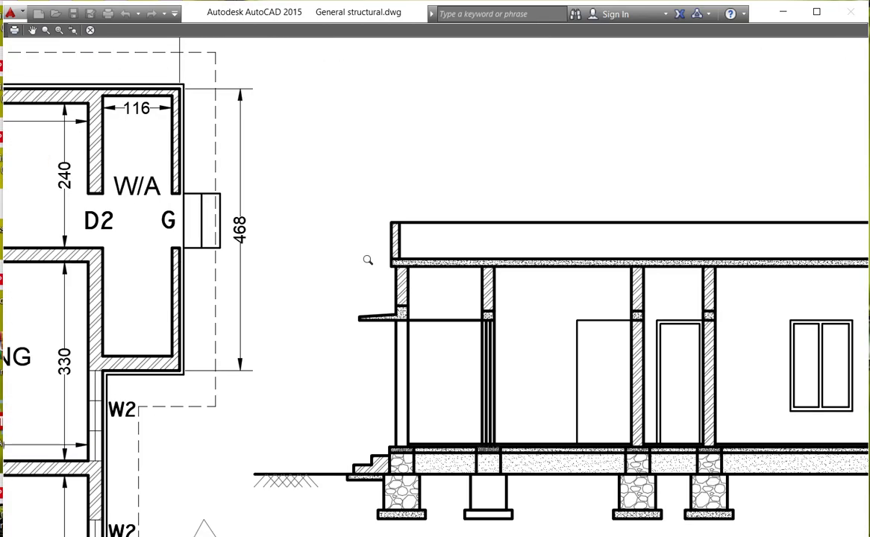
{"action": "scroll", "coordinate": [576, 313], "scroll_direction": "up", "scroll_amount": 6}
{"action": "scroll", "coordinate": [590, 297], "scroll_direction": "down", "scroll_amount": 3}
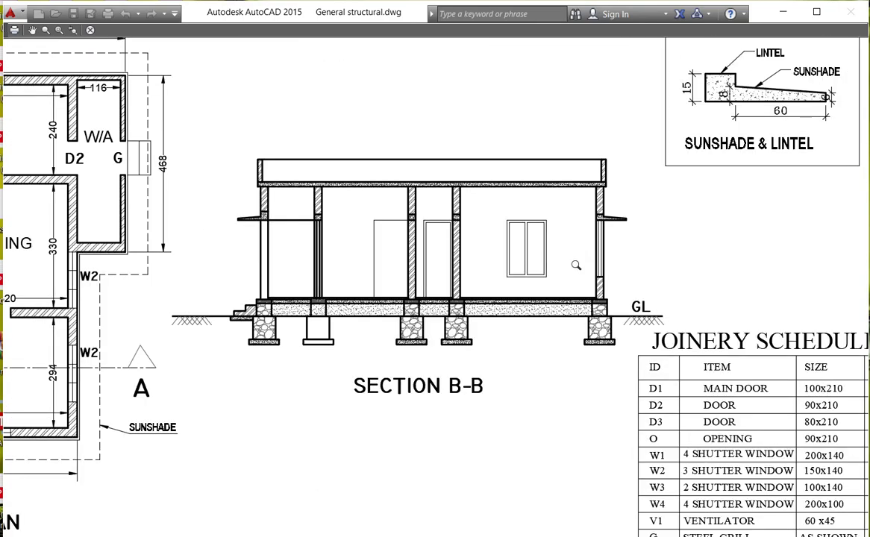
{"action": "scroll", "coordinate": [573, 376], "scroll_direction": "down", "scroll_amount": 4}
{"action": "scroll", "coordinate": [453, 396], "scroll_direction": "up", "scroll_amount": 5}
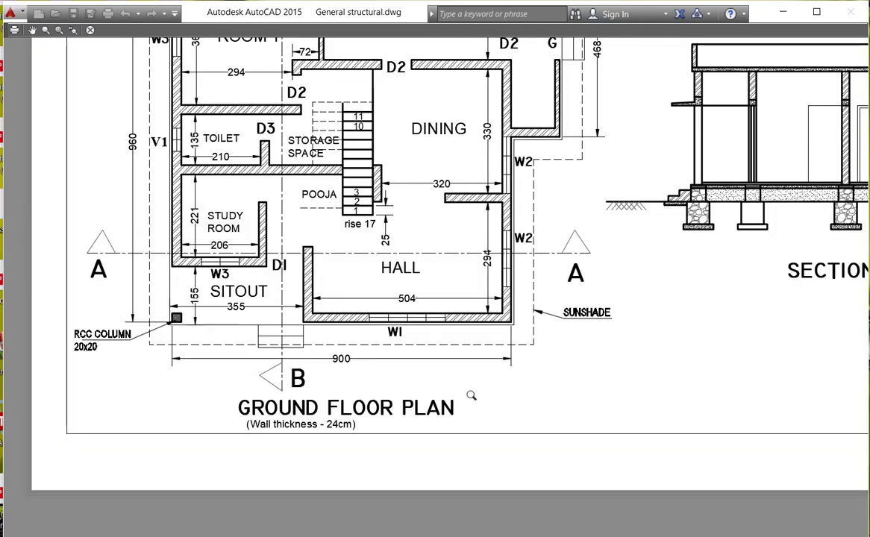
{"action": "key", "text": "Escape"}
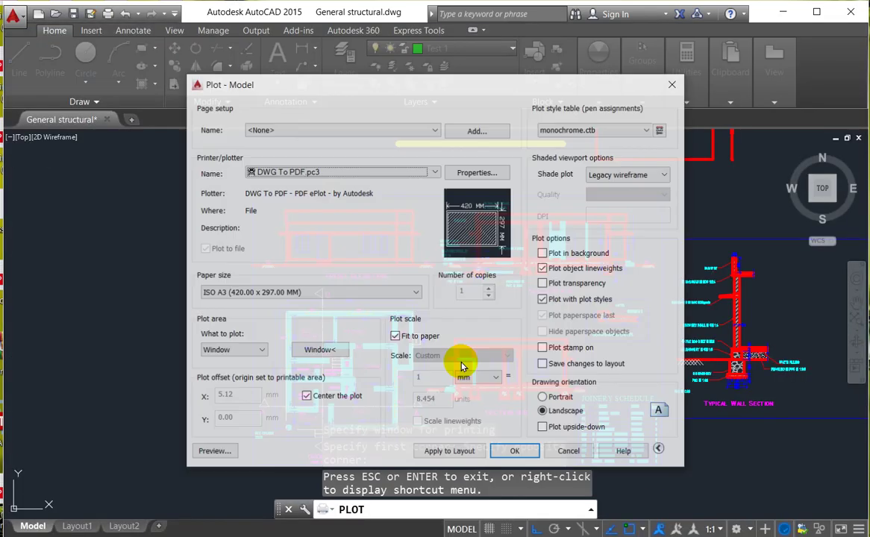
{"action": "key", "text": "Escape"}
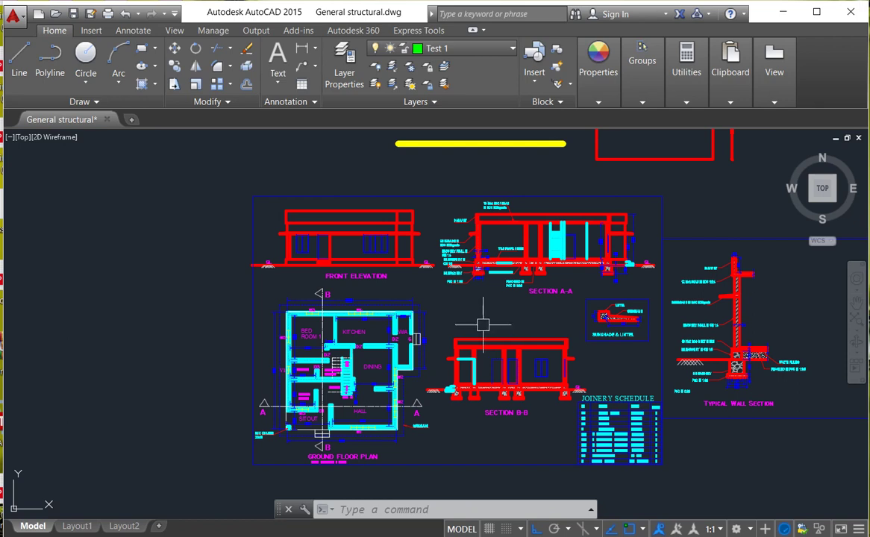
{"action": "scroll", "coordinate": [315, 388], "scroll_direction": "up", "scroll_amount": 4}
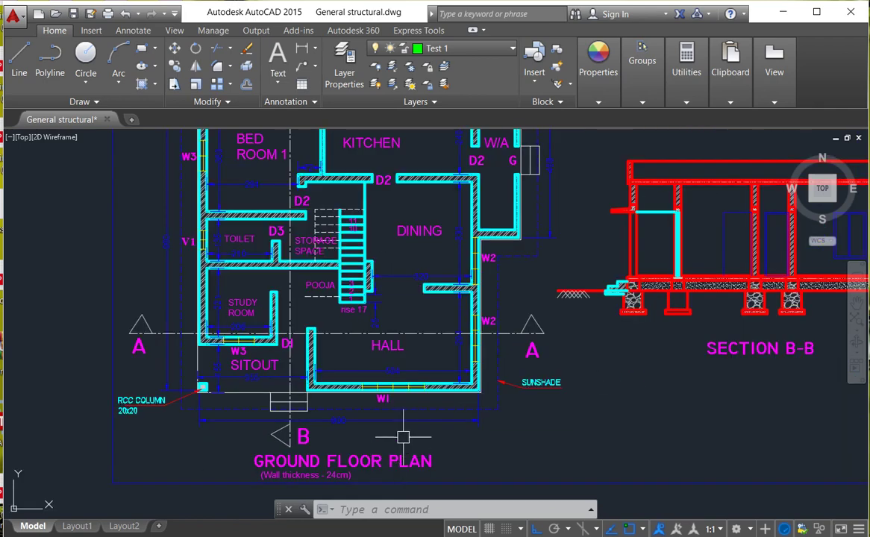
- Preview the plot with the <Previous plot> page setup and examine the wall hatch around the W/A room, then leave the preview
{"action": "scroll", "coordinate": [344, 367], "scroll_direction": "down", "scroll_amount": 2}
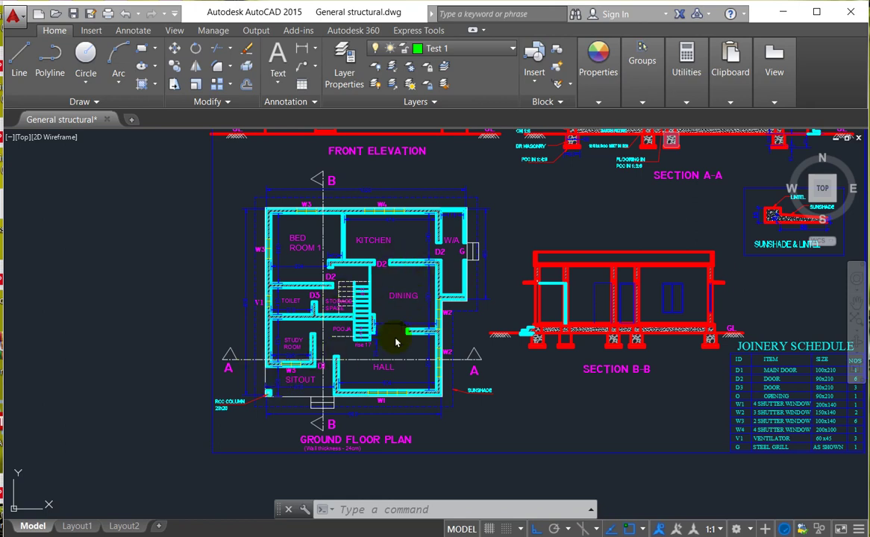
{"action": "left_click", "coordinate": [573, 414]}
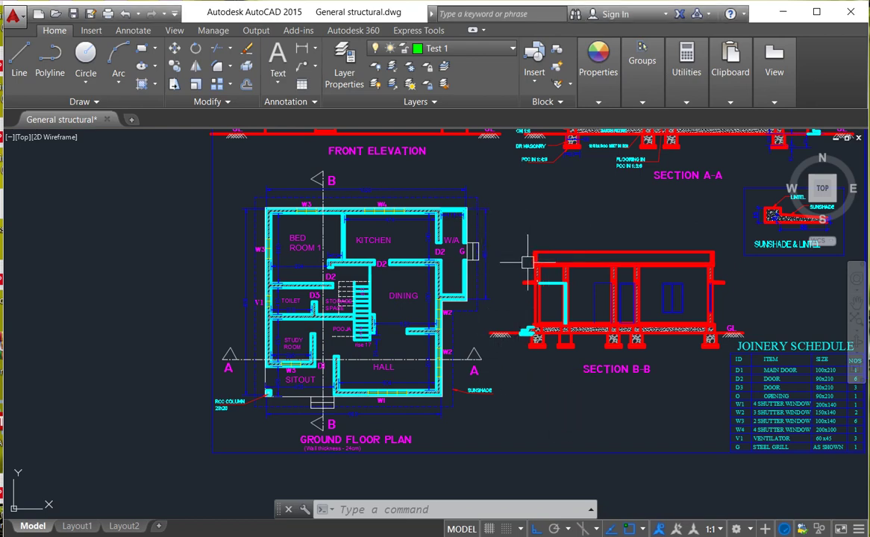
{"action": "key", "text": "ctrl+p"}
{"action": "left_click", "coordinate": [293, 129]}
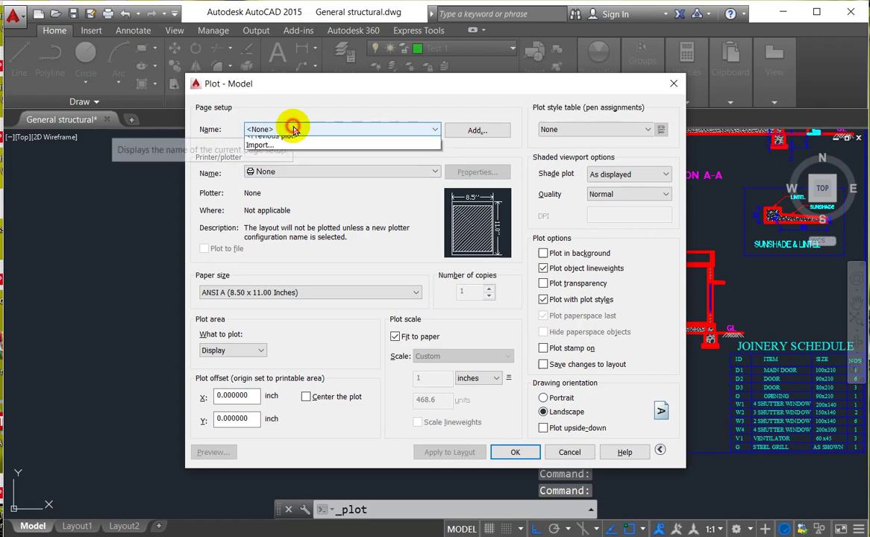
{"action": "left_click", "coordinate": [290, 147]}
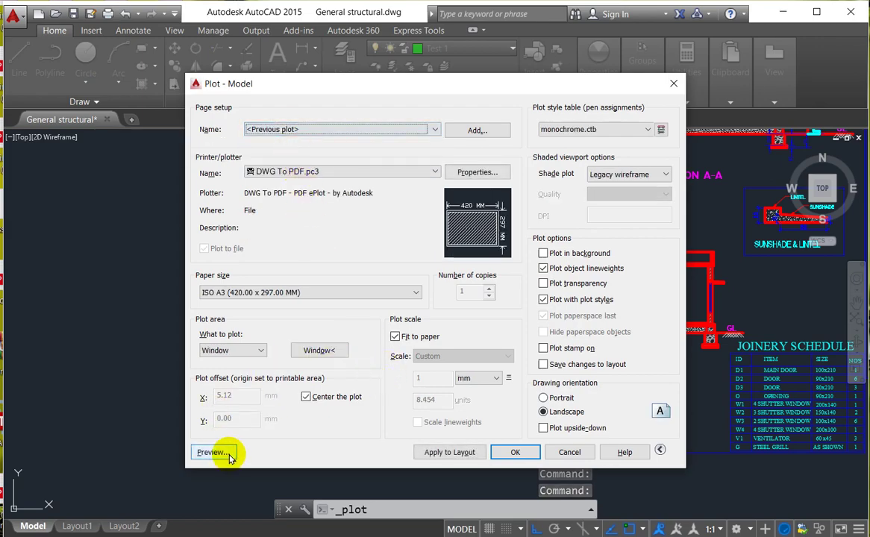
{"action": "left_click", "coordinate": [228, 454]}
{"action": "scroll", "coordinate": [356, 274], "scroll_direction": "up", "scroll_amount": 5}
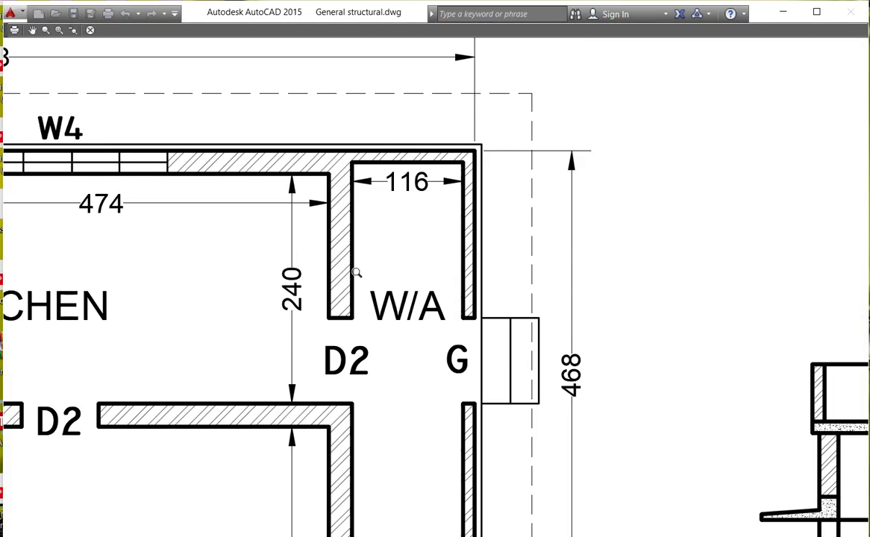
{"action": "scroll", "coordinate": [357, 274], "scroll_direction": "up", "scroll_amount": 2}
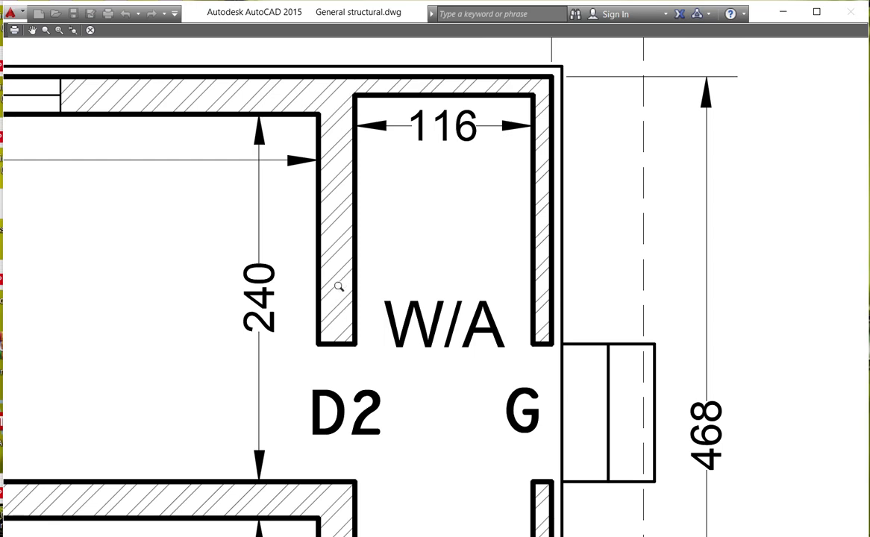
{"action": "key", "text": "Escape"}
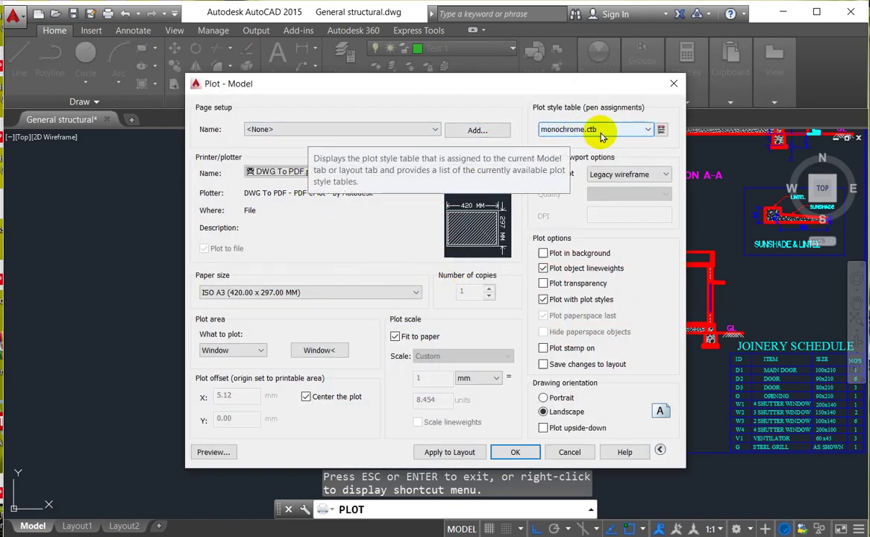
- Open the monochrome.ctb plot style table for editing and inspect the screening of Color 254 against Colors 253 and 251
{"action": "left_click", "coordinate": [662, 131]}
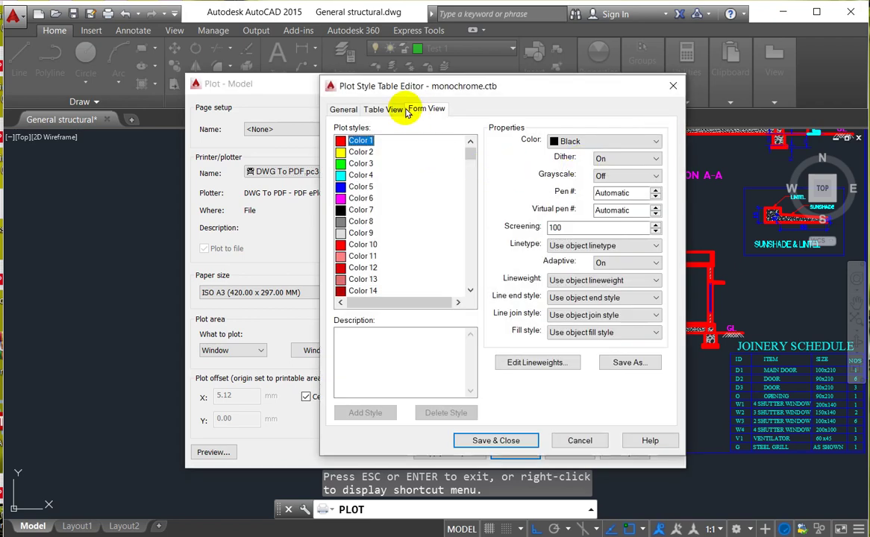
{"action": "left_click", "coordinate": [343, 109]}
{"action": "left_click", "coordinate": [382, 110]}
{"action": "left_click", "coordinate": [422, 112]}
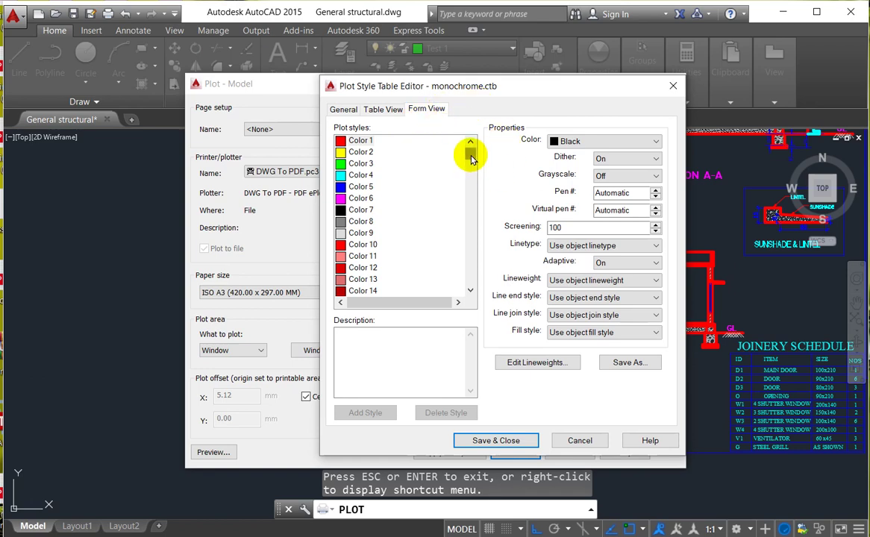
{"action": "left_click_drag", "start_coordinate": [470, 154], "coordinate": [470, 313]}
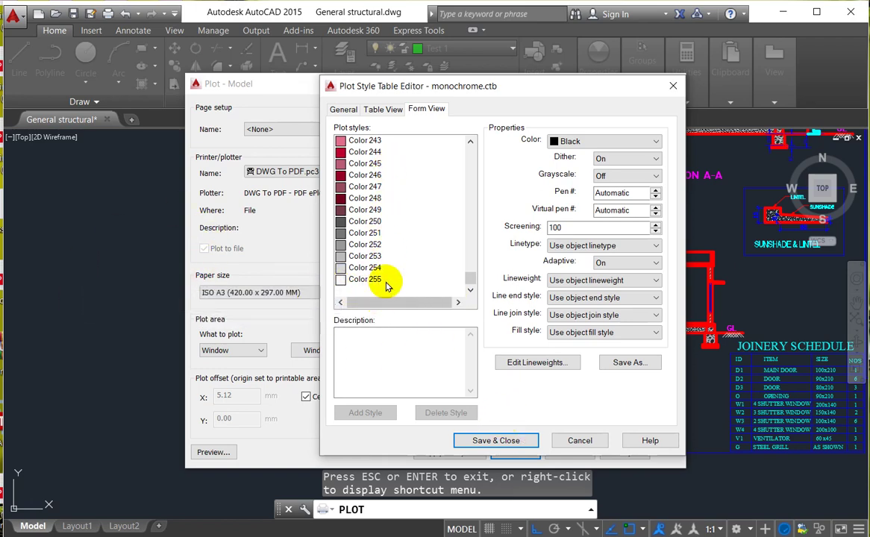
{"action": "left_click", "coordinate": [364, 268]}
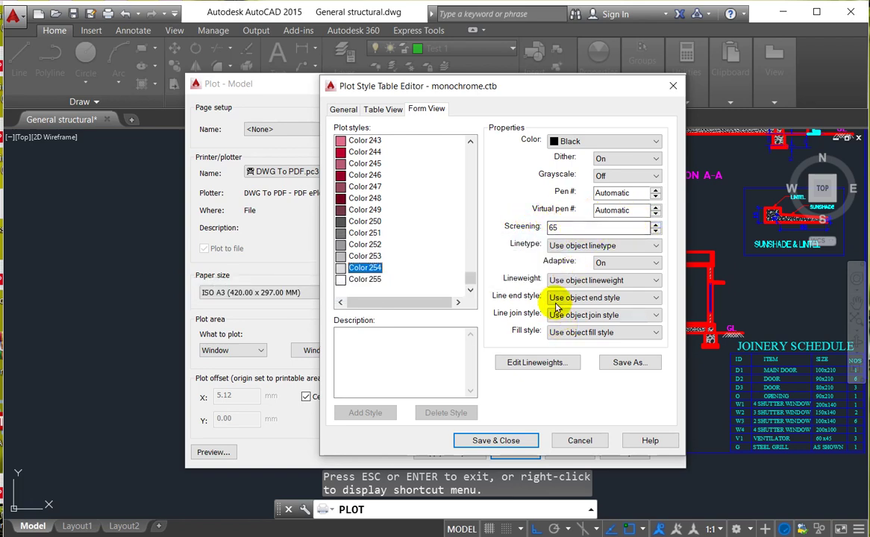
{"action": "left_click", "coordinate": [370, 256]}
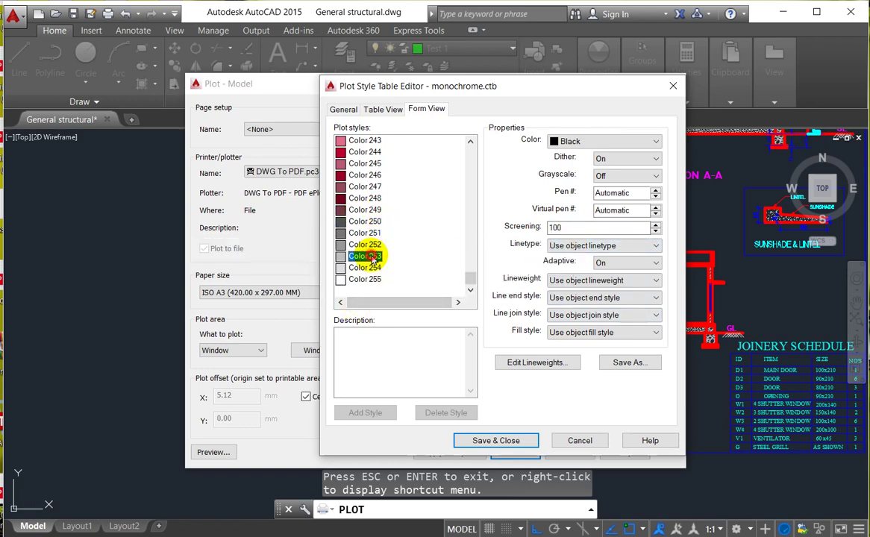
{"action": "left_click", "coordinate": [370, 245]}
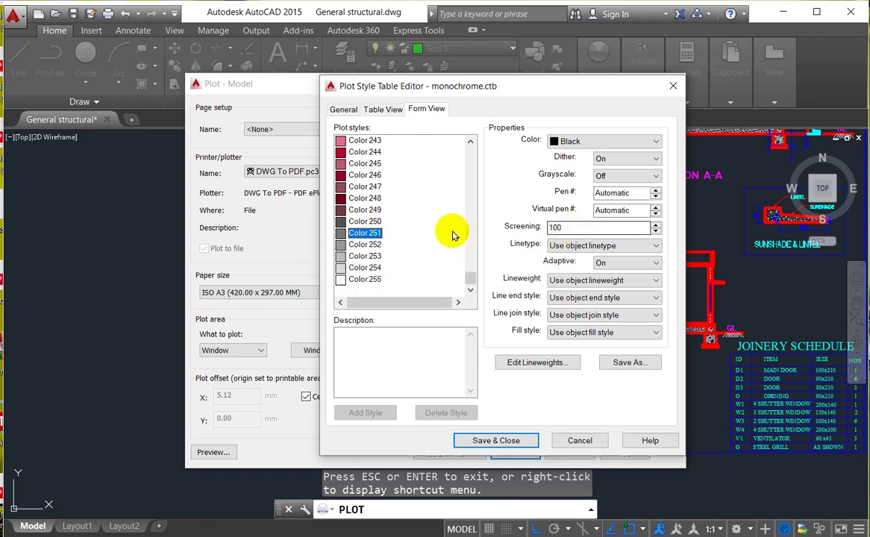
- Compare the screening of other colours across the plot style table with Color 254, then cancel the table editor and the plot
{"action": "scroll", "coordinate": [359, 222], "scroll_direction": "up", "scroll_amount": 18}
{"action": "scroll", "coordinate": [366, 224], "scroll_direction": "up", "scroll_amount": 20}
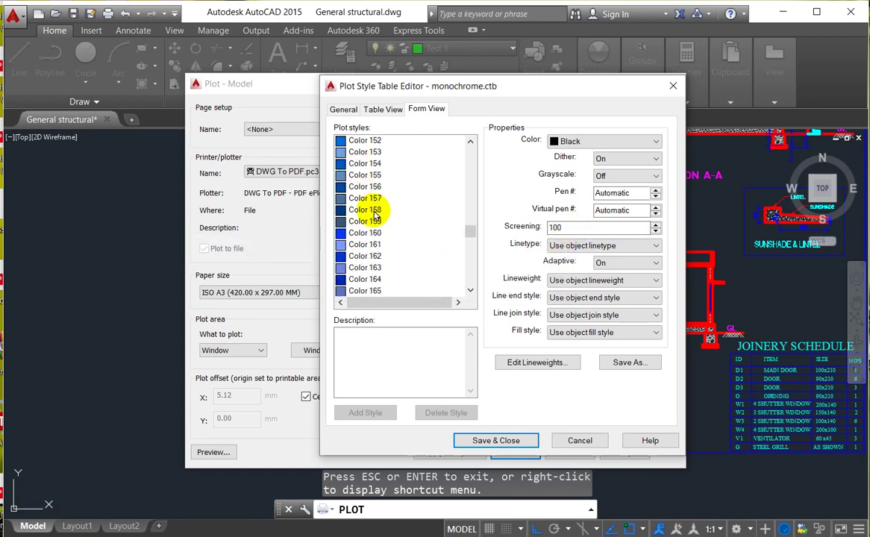
{"action": "left_click", "coordinate": [373, 152]}
{"action": "scroll", "coordinate": [365, 187], "scroll_direction": "up", "scroll_amount": 18}
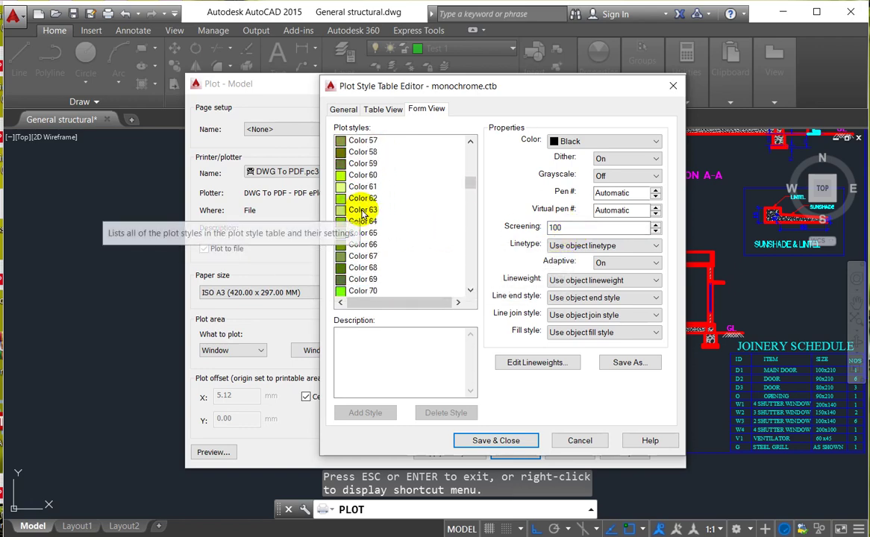
{"action": "left_click", "coordinate": [364, 152]}
{"action": "scroll", "coordinate": [373, 258], "scroll_direction": "down", "scroll_amount": 20}
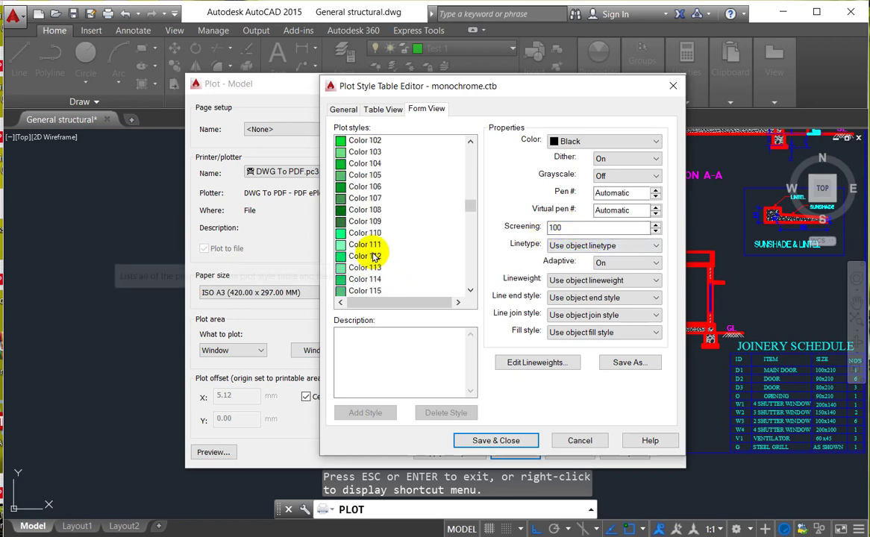
{"action": "scroll", "coordinate": [375, 256], "scroll_direction": "down", "scroll_amount": 20}
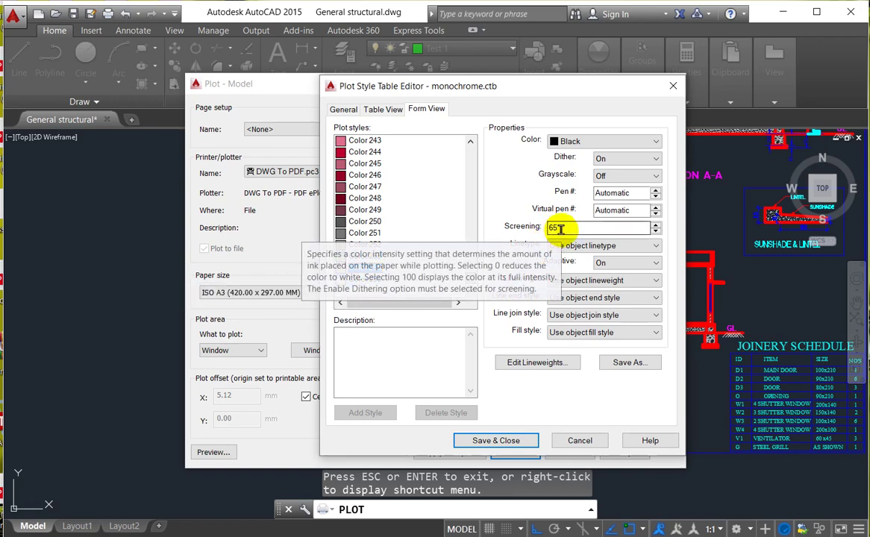
{"action": "left_click", "coordinate": [581, 443]}
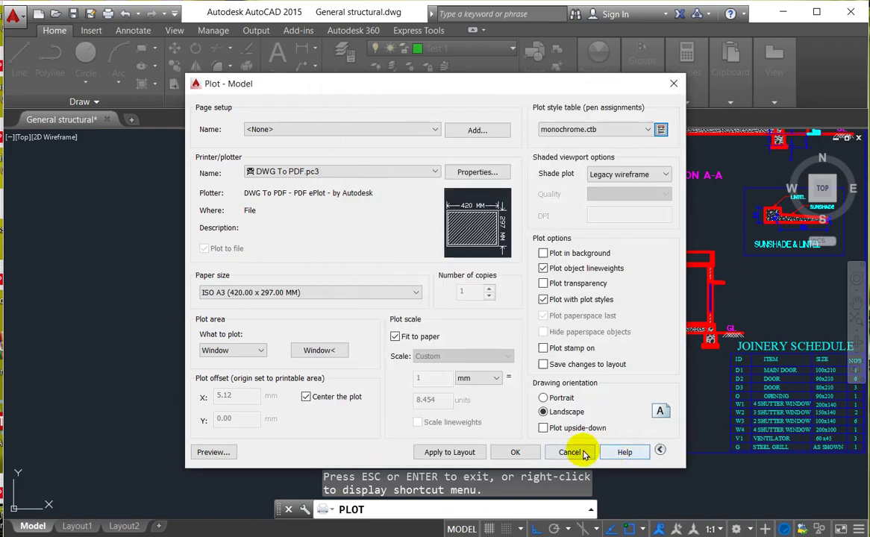
{"action": "left_click", "coordinate": [582, 454]}
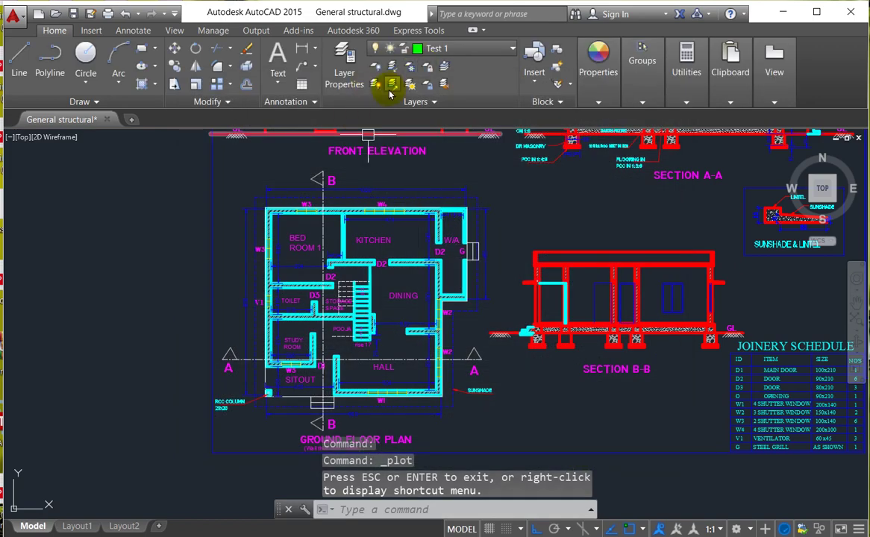
- Check which colour is assigned to the Hatch layer in the layer properties
{"action": "left_click", "coordinate": [344, 69]}
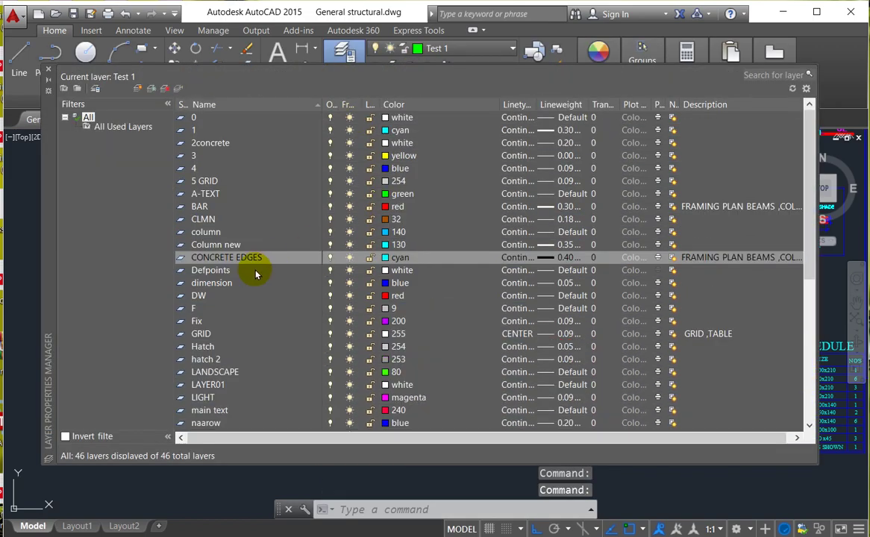
{"action": "left_click", "coordinate": [206, 347]}
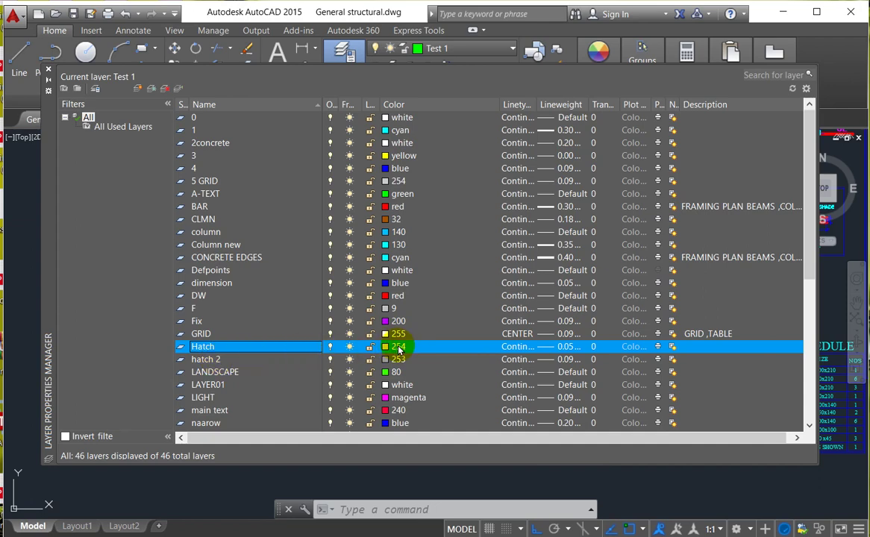
{"action": "left_click", "coordinate": [48, 70]}
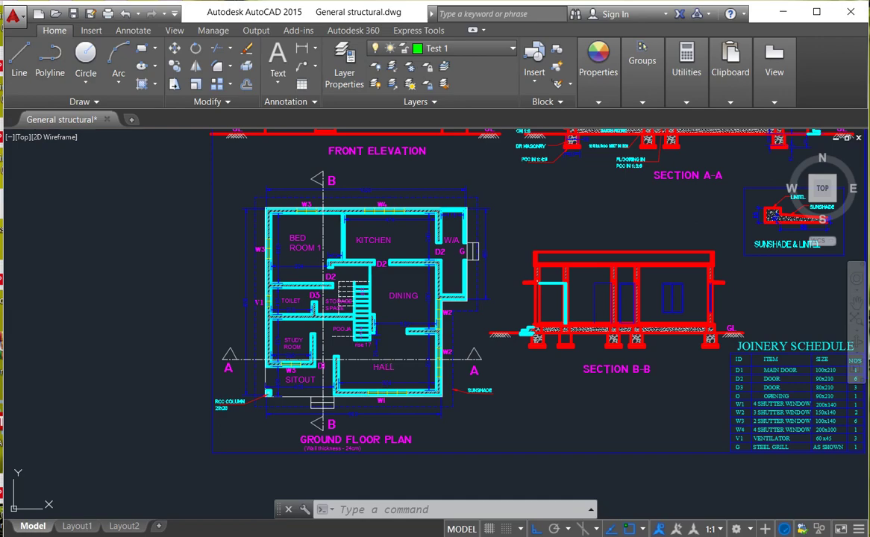
- Preview the previous plot setup again and examine the wall and foundation hatching in Section A-A, then cancel the plot
{"action": "key", "text": "ctrl+p"}
{"action": "left_click", "coordinate": [321, 129]}
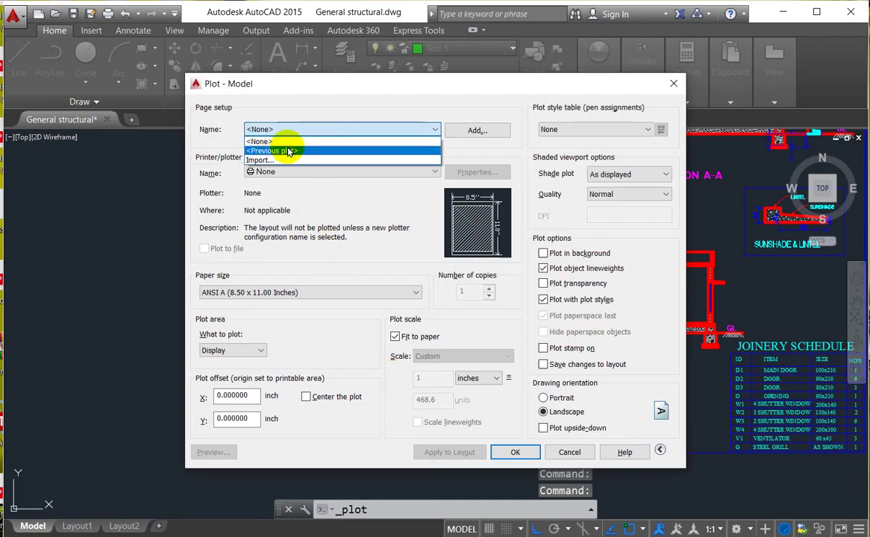
{"action": "left_click", "coordinate": [288, 151]}
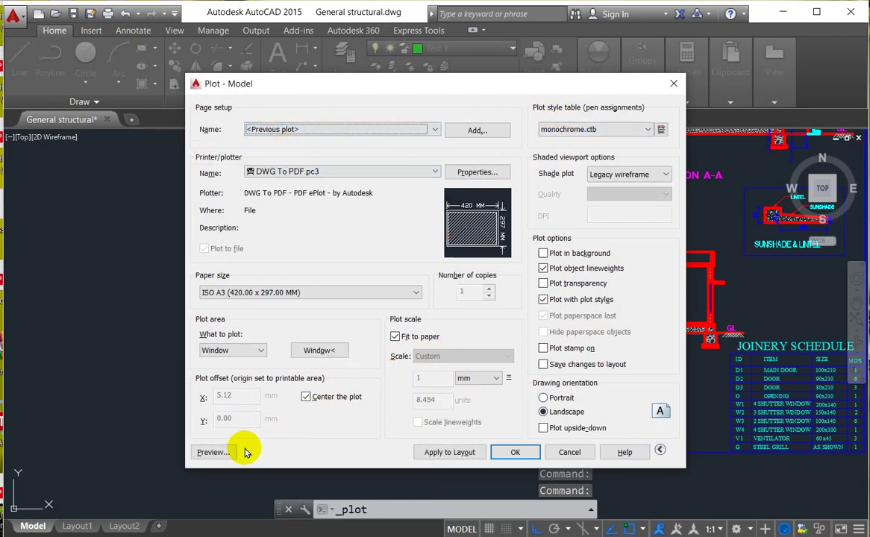
{"action": "left_click", "coordinate": [214, 452]}
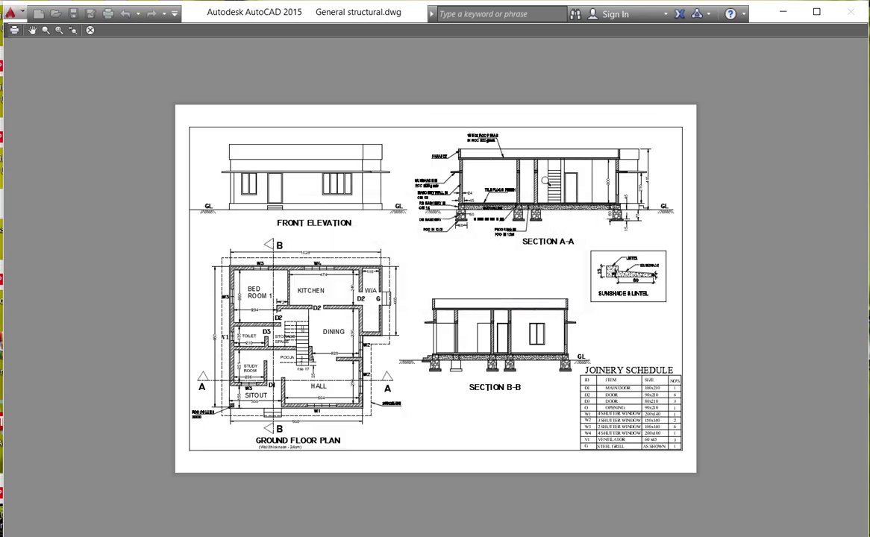
{"action": "scroll", "coordinate": [545, 180], "scroll_direction": "up", "scroll_amount": 10}
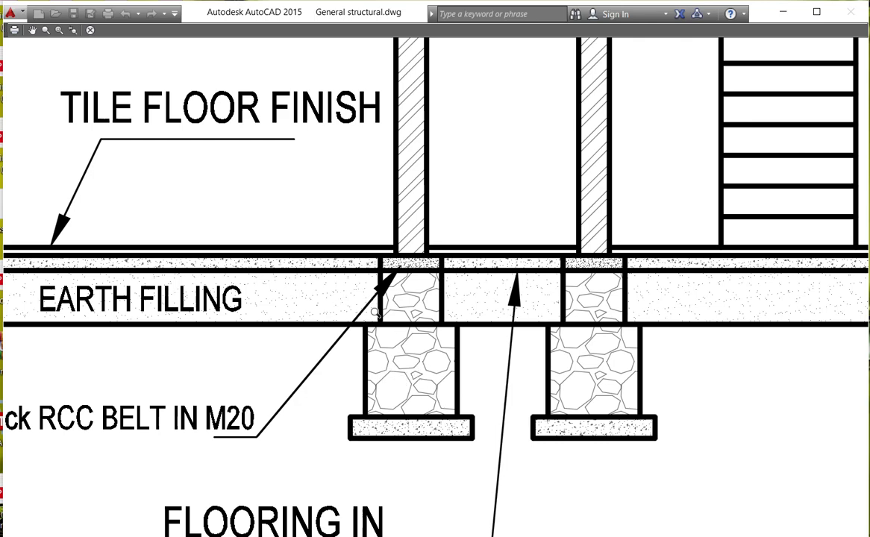
{"action": "key", "text": "Escape"}
{"action": "key", "text": "Escape"}
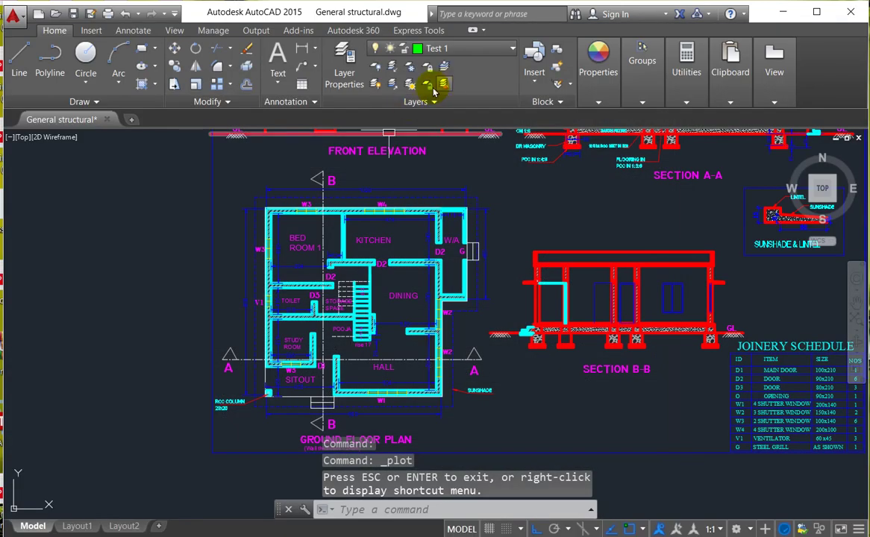
- Set the Hatch layer's colour to index 253
{"action": "left_click", "coordinate": [341, 74]}
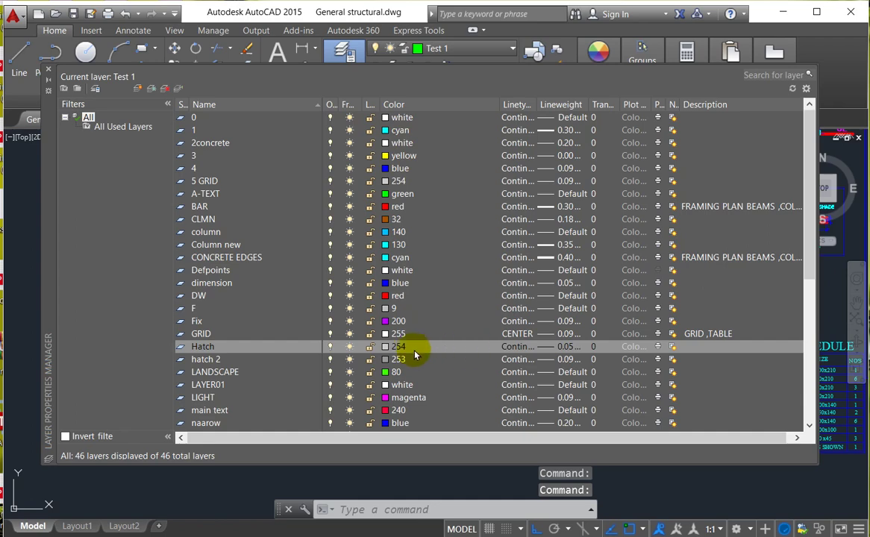
{"action": "left_click", "coordinate": [399, 348]}
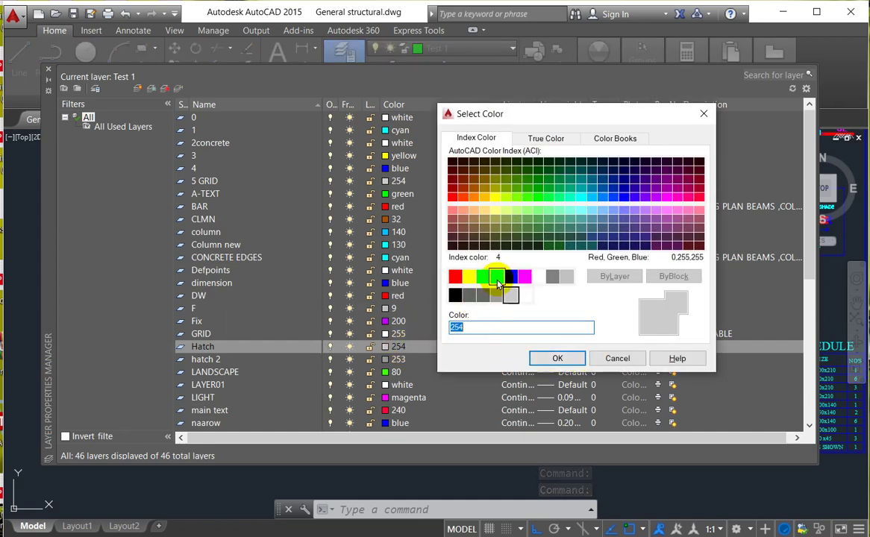
{"action": "left_click", "coordinate": [501, 296]}
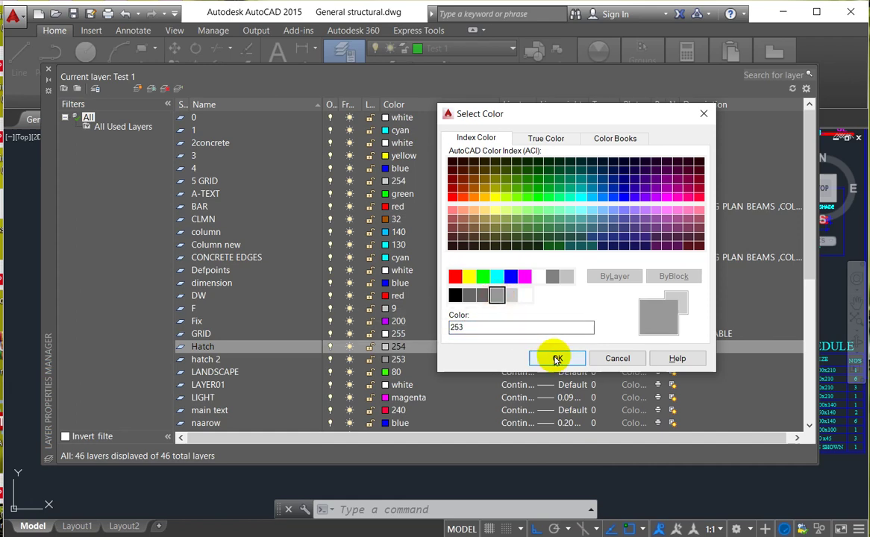
{"action": "left_click", "coordinate": [556, 359]}
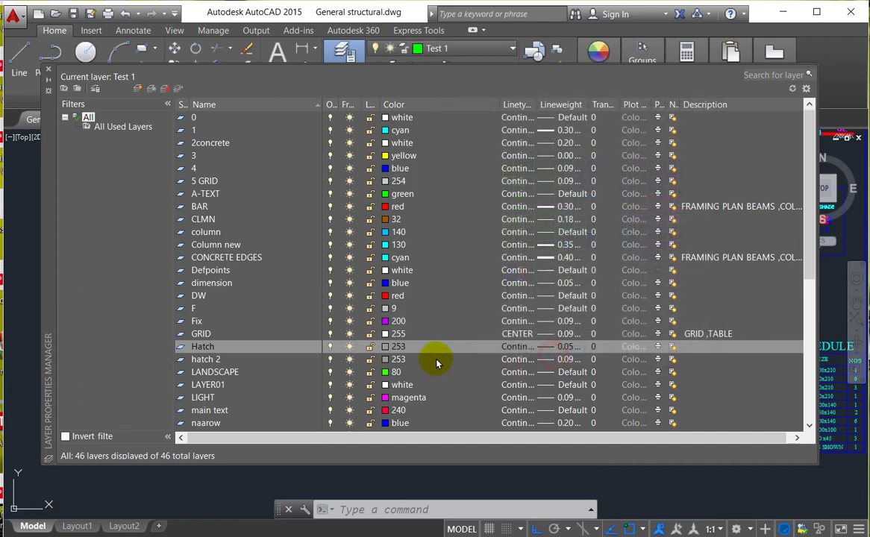
{"action": "left_click", "coordinate": [48, 70]}
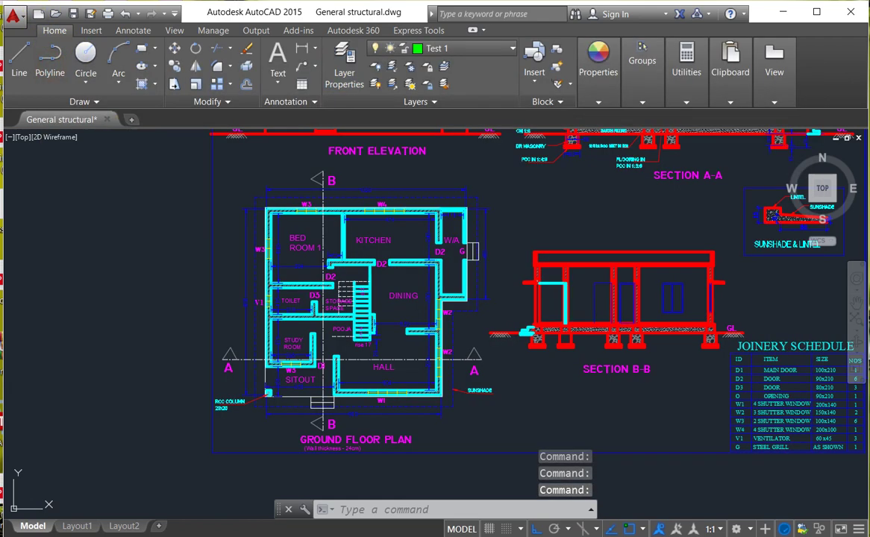
- Preview the plot with the <Previous plot> page setup and examine the recoloured wall hatch near window W2 beside the dining room
{"action": "key", "text": "ctrl+p"}
{"action": "left_click", "coordinate": [302, 131]}
{"action": "left_click", "coordinate": [291, 149]}
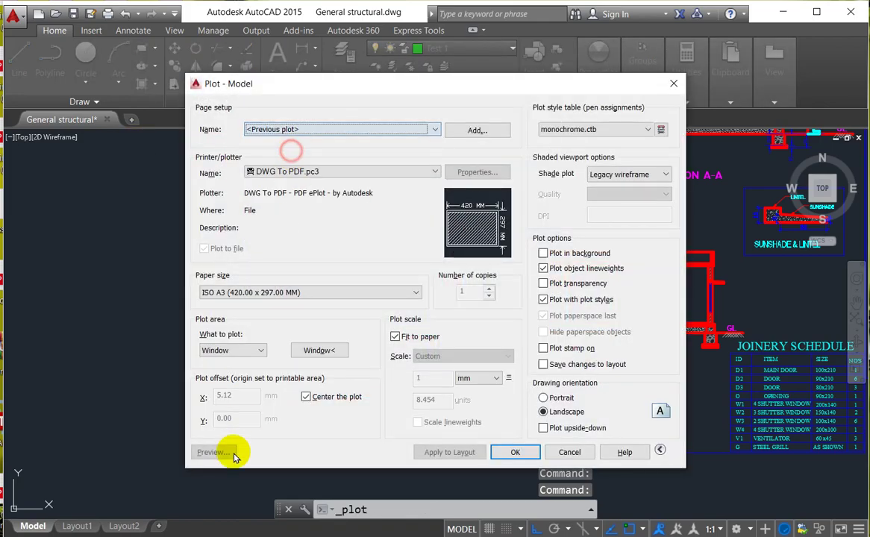
{"action": "left_click", "coordinate": [232, 454]}
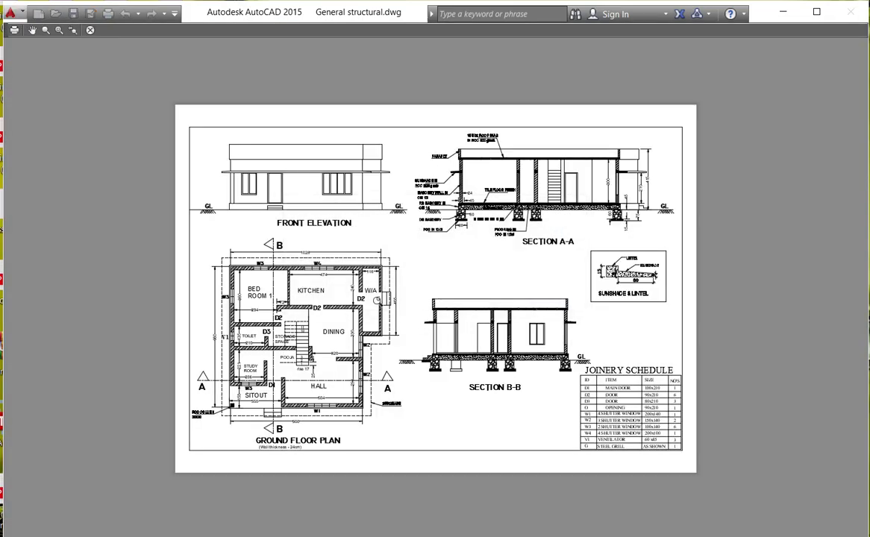
{"action": "scroll", "coordinate": [375, 337], "scroll_direction": "up", "scroll_amount": 5}
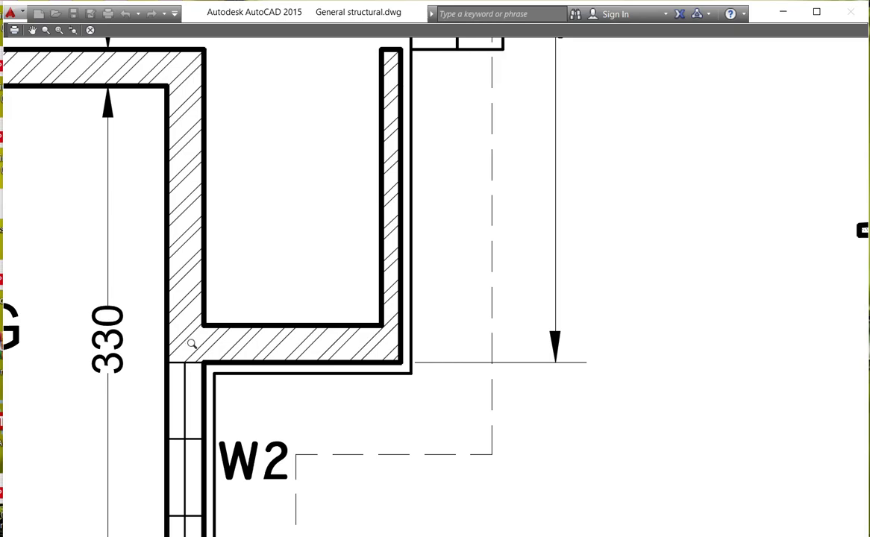
- Examine the wall and concrete hatching of Section B-B in the plot preview, then close the preview and cancel the plot
{"action": "scroll", "coordinate": [192, 345], "scroll_direction": "down", "scroll_amount": 8}
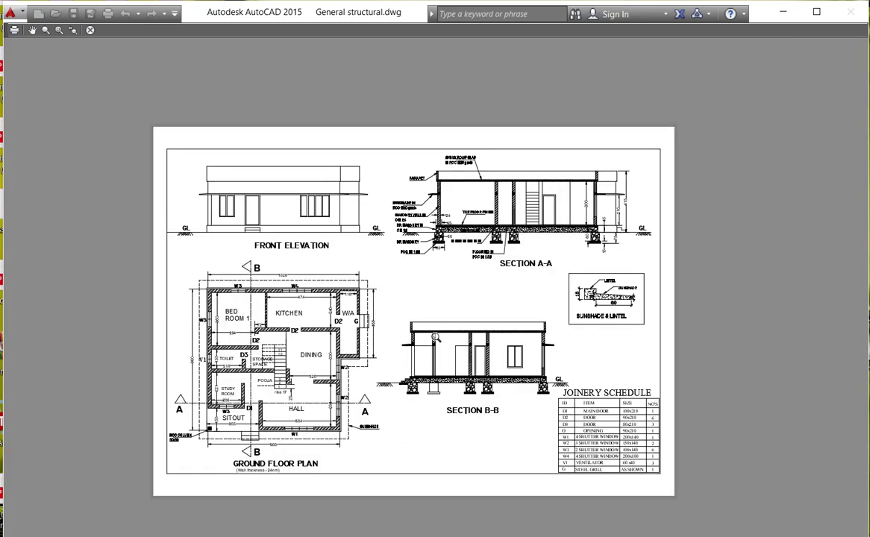
{"action": "scroll", "coordinate": [436, 337], "scroll_direction": "up", "scroll_amount": 5}
{"action": "scroll", "coordinate": [485, 388], "scroll_direction": "up", "scroll_amount": 2}
{"action": "scroll", "coordinate": [440, 403], "scroll_direction": "down", "scroll_amount": 6}
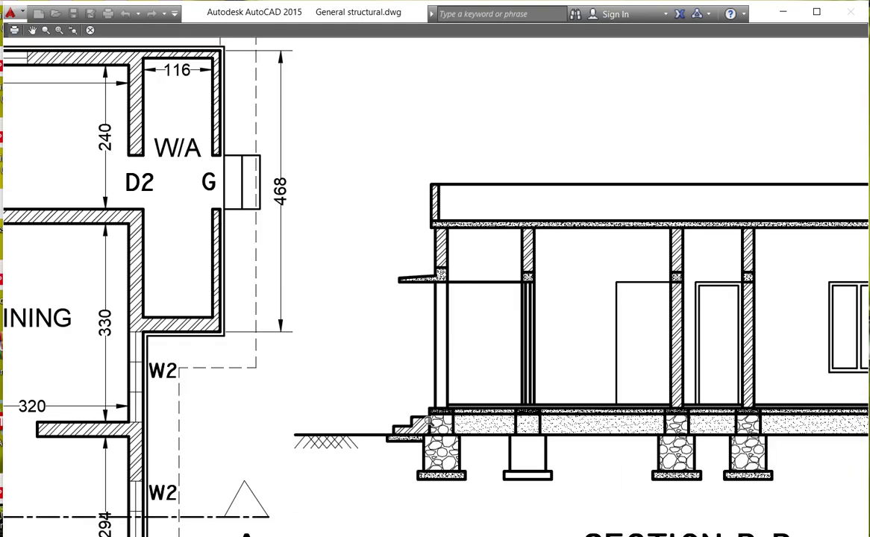
{"action": "scroll", "coordinate": [436, 231], "scroll_direction": "up", "scroll_amount": 6}
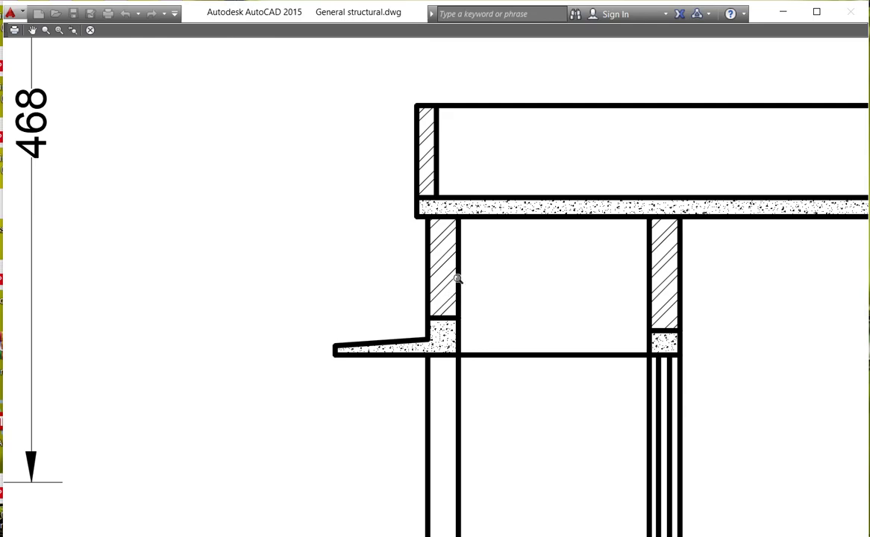
{"action": "key", "text": "Escape"}
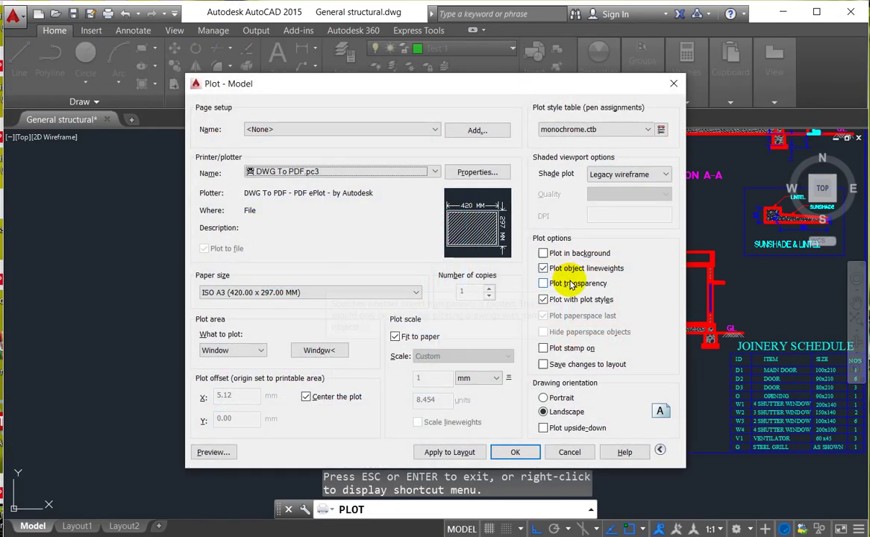
{"action": "key", "text": "Escape"}
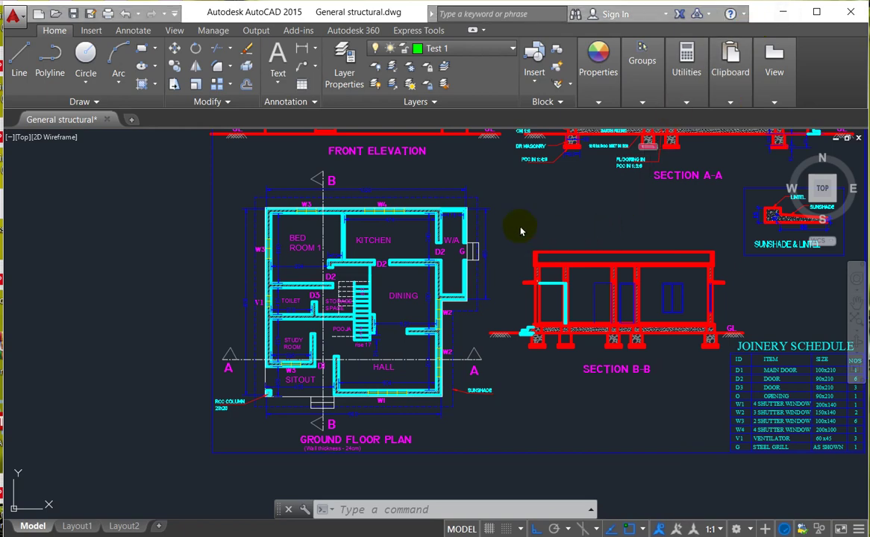
- Turn off the dimension layer in the layer properties, keeping the floor plan in view behind the layer list
{"action": "left_click", "coordinate": [344, 67]}
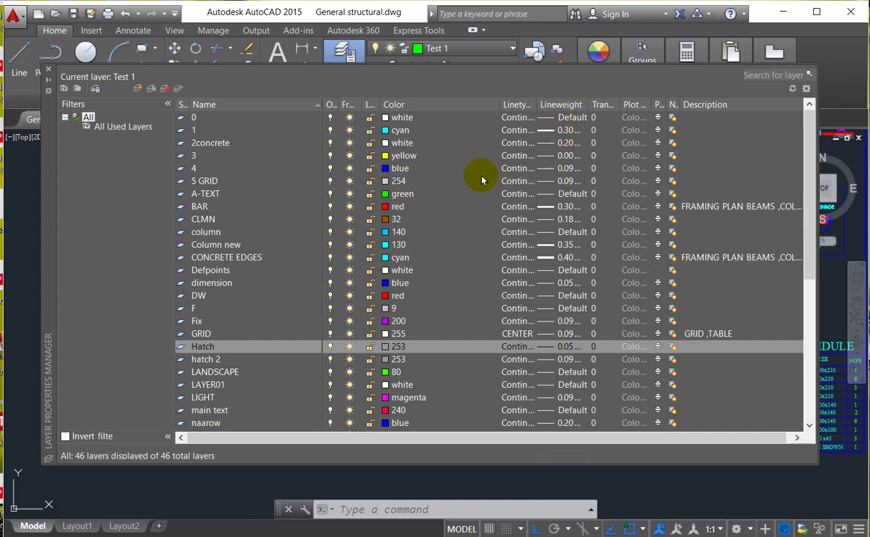
{"action": "left_click_drag", "start_coordinate": [343, 98], "coordinate": [411, 105]}
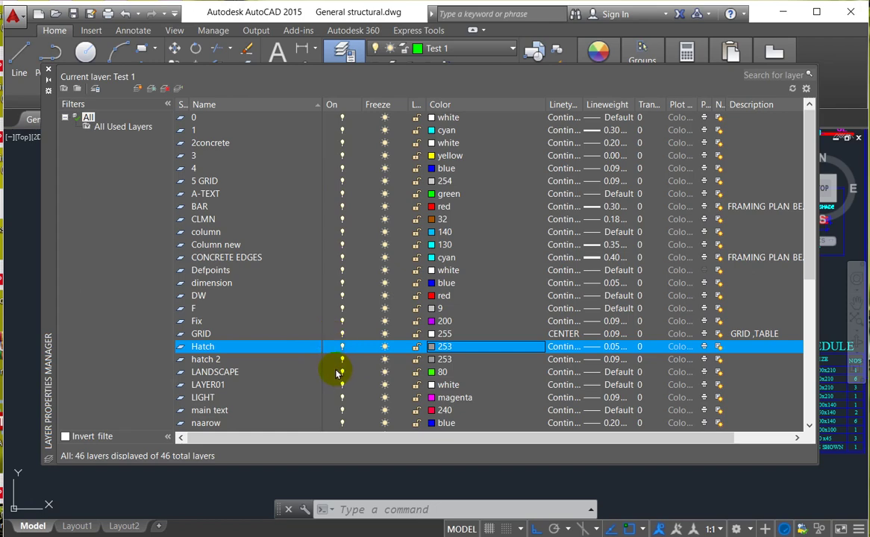
{"action": "left_click", "coordinate": [199, 286]}
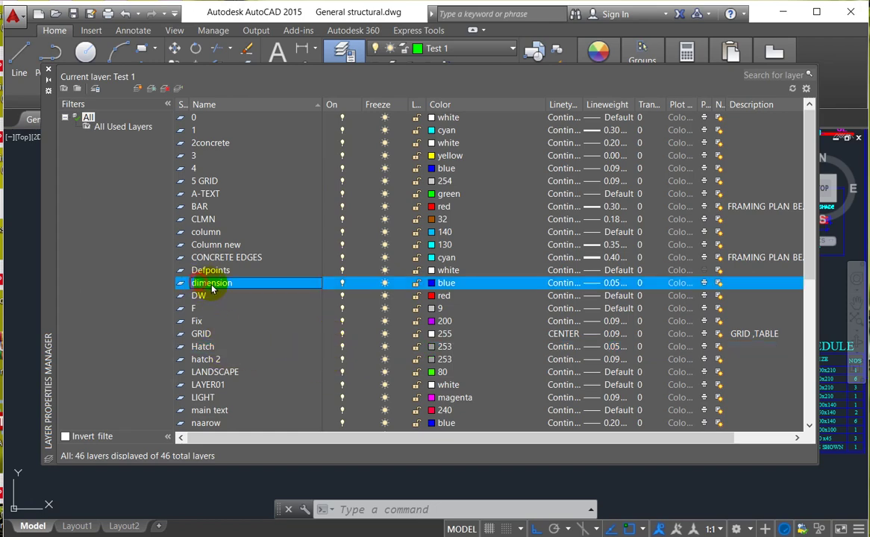
{"action": "left_click", "coordinate": [343, 285]}
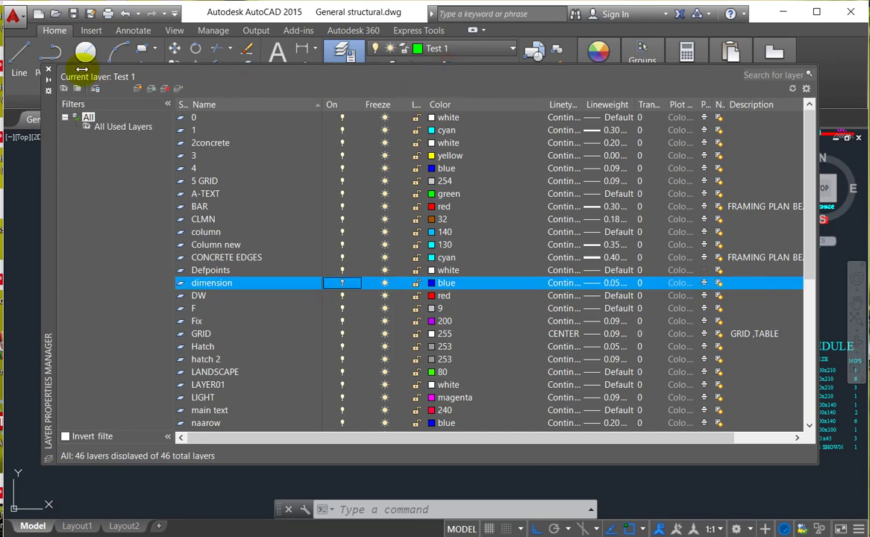
{"action": "mouse_move", "coordinate": [399, 207]}
{"action": "left_mouse_down"}
{"action": "mouse_move", "coordinate": [515, 236]}
{"action": "mouse_move", "coordinate": [515, 325]}
{"action": "mouse_move", "coordinate": [451, 361]}
{"action": "mouse_move", "coordinate": [371, 382]}
{"action": "mouse_move", "coordinate": [378, 373]}
{"action": "left_mouse_up"}
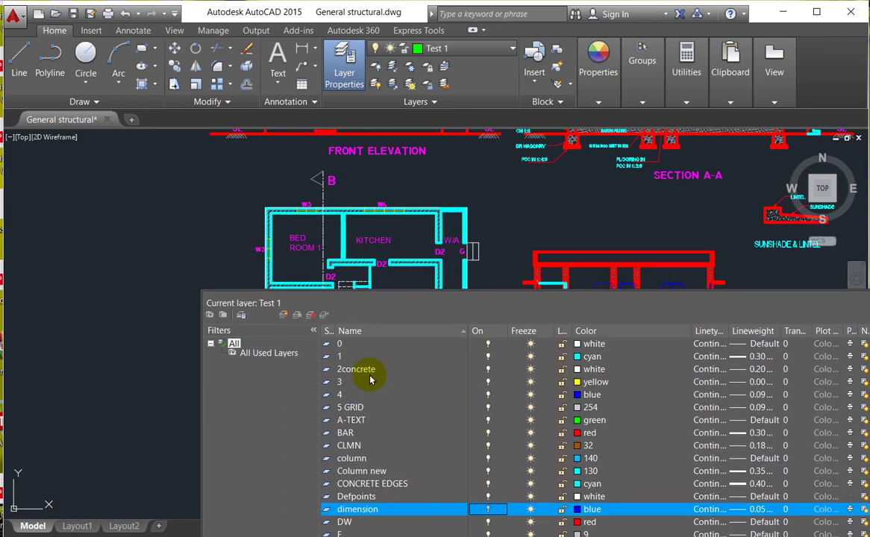
{"action": "left_click", "coordinate": [485, 509]}
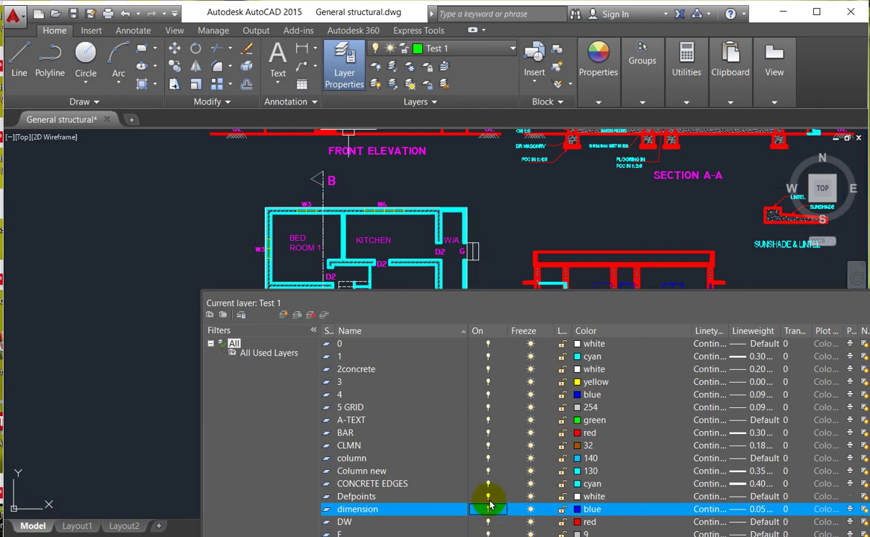
- Turn off the CONCRETE EDGES and wall layers, then close the layer properties
{"action": "left_click", "coordinate": [488, 484]}
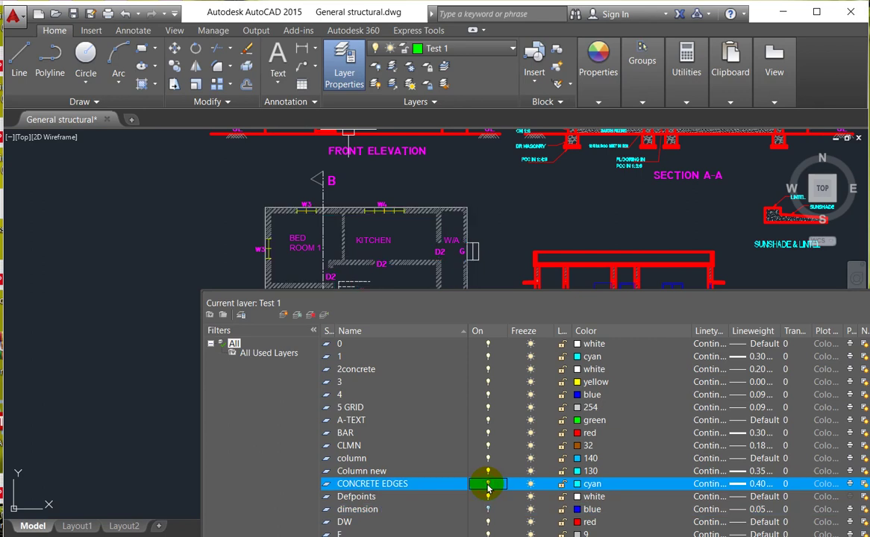
{"action": "scroll", "coordinate": [487, 489], "scroll_direction": "down", "scroll_amount": 5}
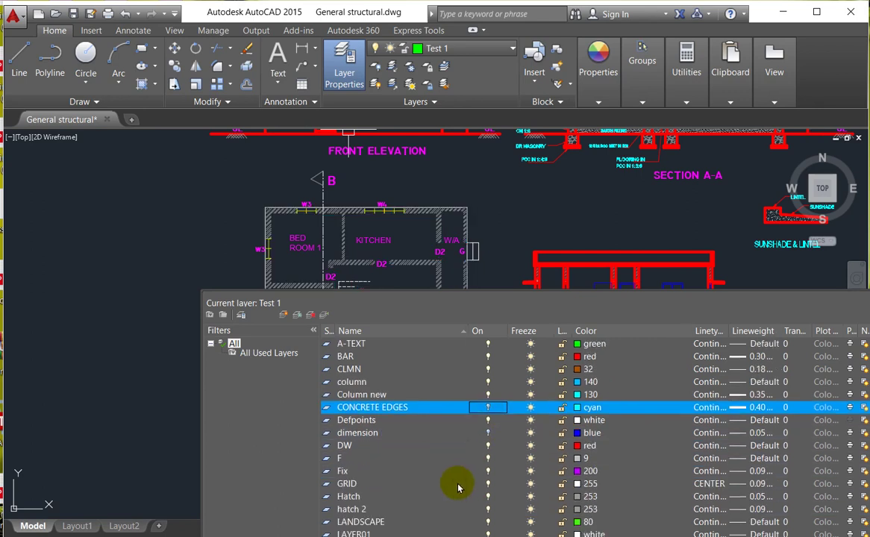
{"action": "scroll", "coordinate": [440, 474], "scroll_direction": "down", "scroll_amount": 3}
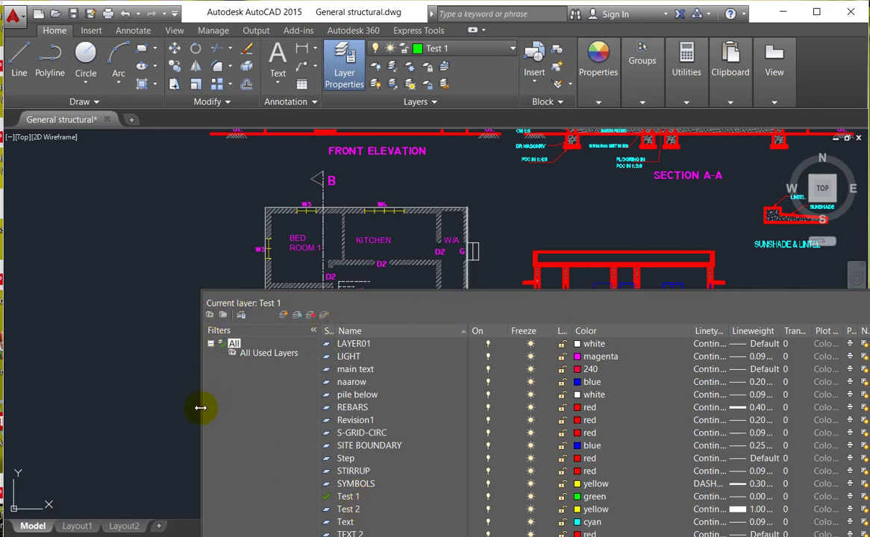
{"action": "mouse_move", "coordinate": [201, 409]}
{"action": "left_mouse_down"}
{"action": "mouse_move", "coordinate": [232, 425]}
{"action": "mouse_move", "coordinate": [204, 429]}
{"action": "mouse_move", "coordinate": [201, 406]}
{"action": "left_mouse_up"}
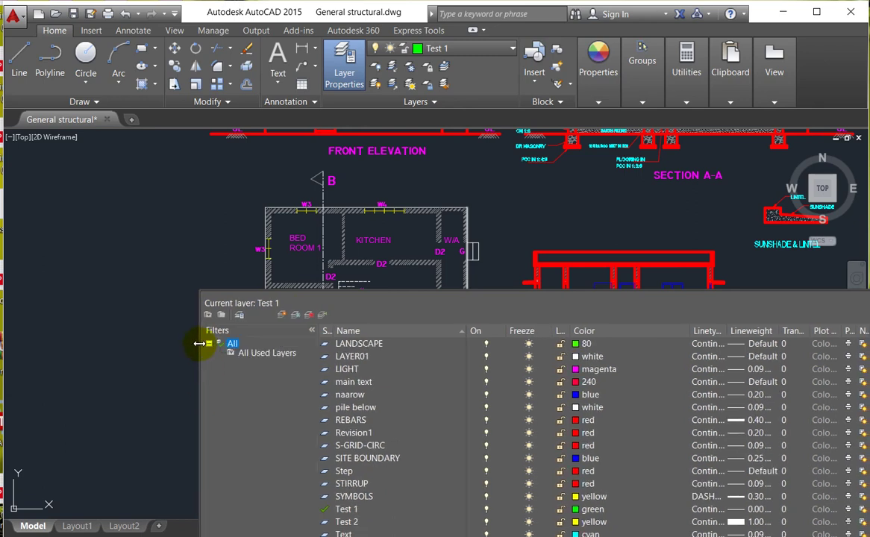
{"action": "left_click_drag", "start_coordinate": [202, 343], "coordinate": [204, 383]}
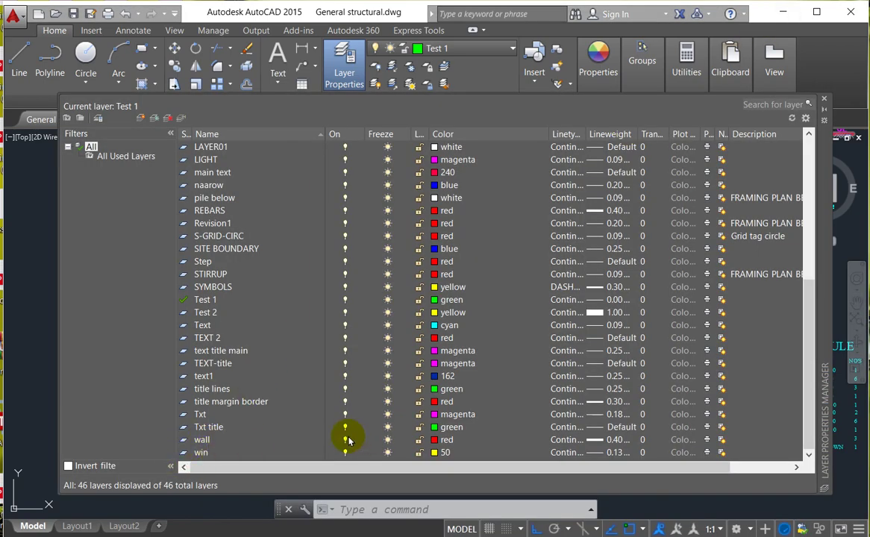
{"action": "left_click", "coordinate": [346, 441]}
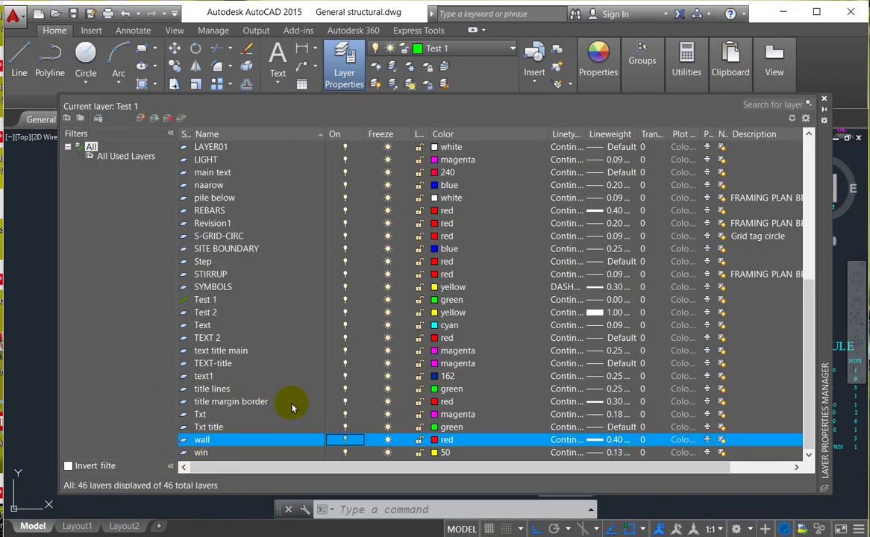
{"action": "left_click", "coordinate": [824, 99]}
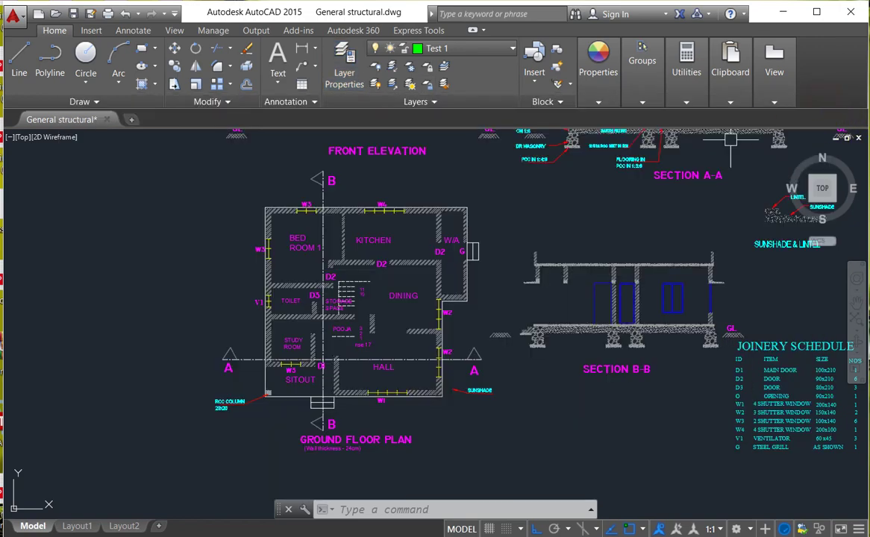
- Examine the ground floor plan around window W2 and the masonry and foundations of Section A-A with the outline and dimension layers off
{"action": "scroll", "coordinate": [382, 386], "scroll_direction": "down", "scroll_amount": 3}
{"action": "scroll", "coordinate": [373, 336], "scroll_direction": "up", "scroll_amount": 6}
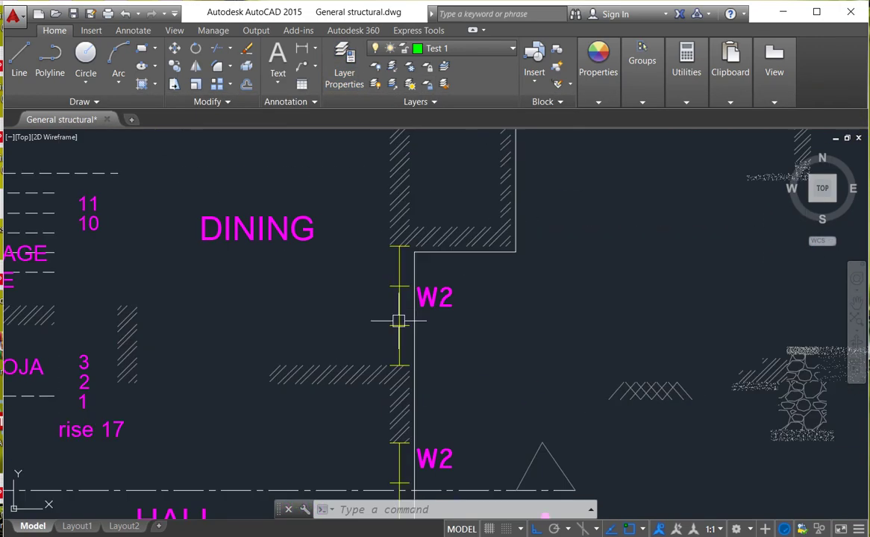
{"action": "scroll", "coordinate": [395, 397], "scroll_direction": "down", "scroll_amount": 1}
{"action": "scroll", "coordinate": [388, 310], "scroll_direction": "up", "scroll_amount": 1}
{"action": "scroll", "coordinate": [389, 311], "scroll_direction": "down", "scroll_amount": 6}
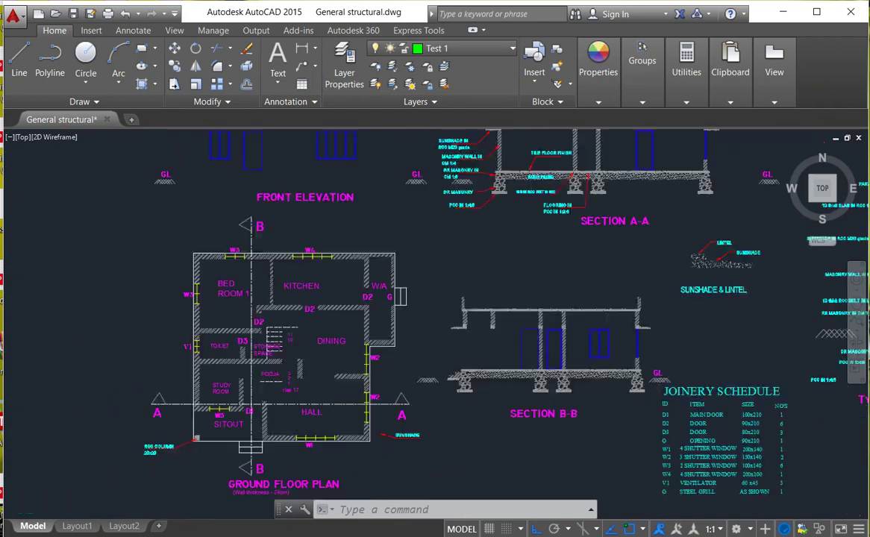
{"action": "scroll", "coordinate": [672, 350], "scroll_direction": "up", "scroll_amount": 7}
{"action": "scroll", "coordinate": [321, 358], "scroll_direction": "up", "scroll_amount": 2}
{"action": "scroll", "coordinate": [306, 363], "scroll_direction": "down", "scroll_amount": 2}
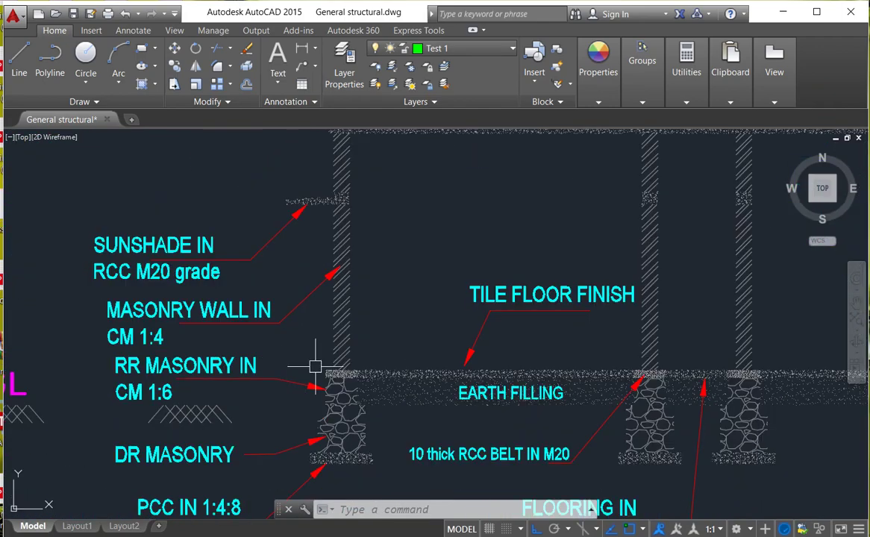
{"action": "scroll", "coordinate": [340, 355], "scroll_direction": "up", "scroll_amount": 4}
{"action": "scroll", "coordinate": [352, 353], "scroll_direction": "down", "scroll_amount": 6}
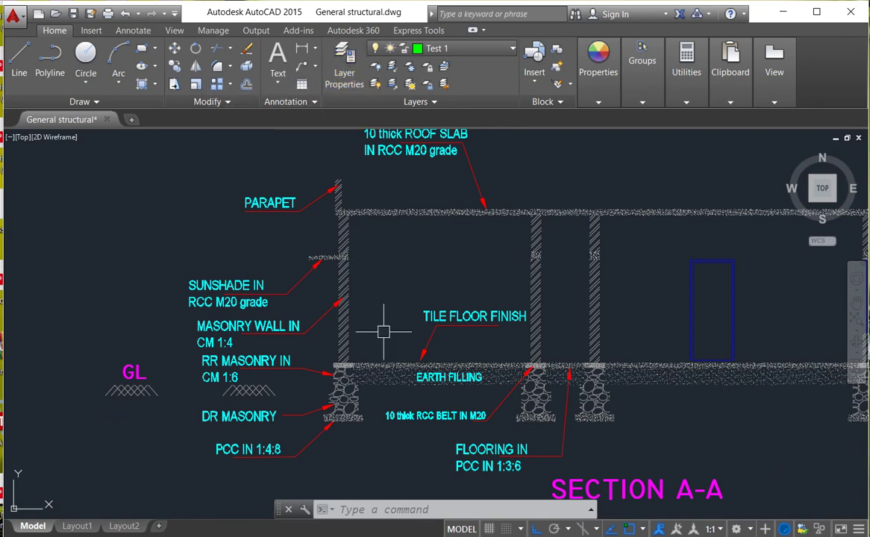
- Sort the layer list by on/off state to group the turned-off layers, and select the wall layer
{"action": "left_click", "coordinate": [344, 70]}
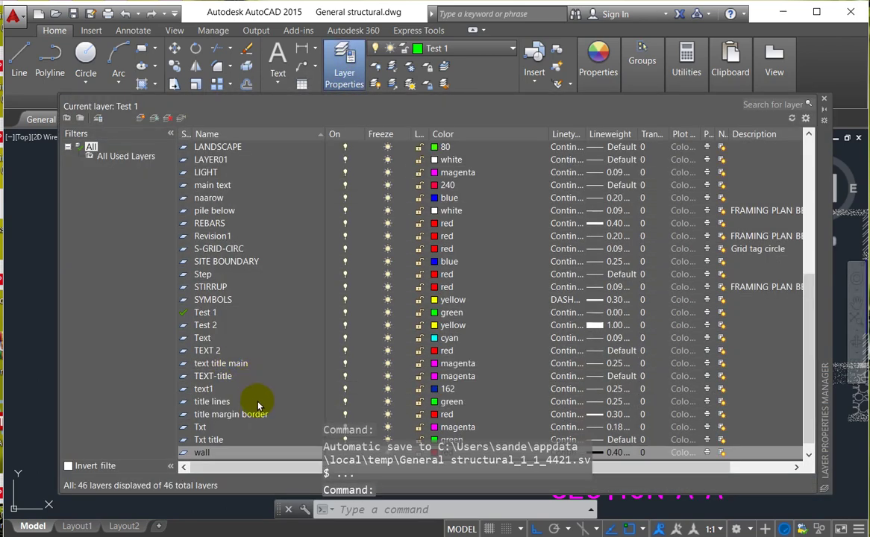
{"action": "left_click", "coordinate": [351, 135]}
{"action": "left_click", "coordinate": [352, 135]}
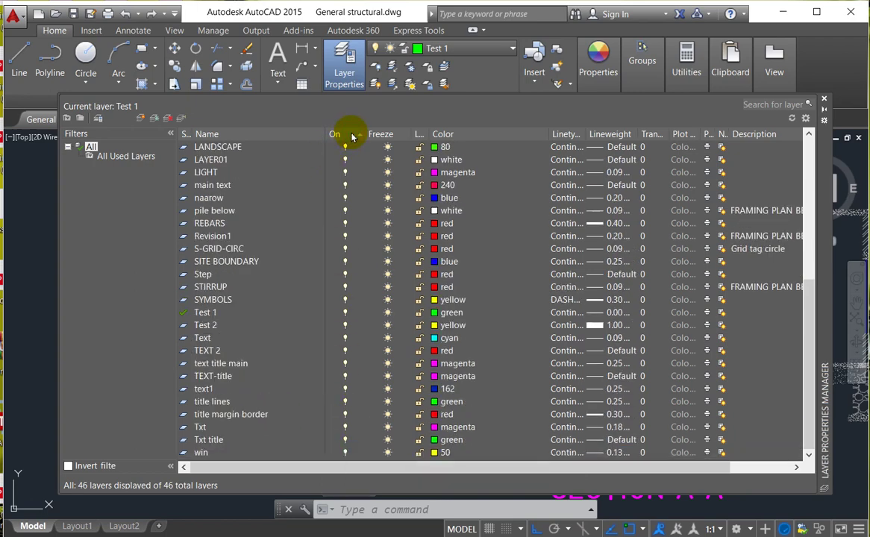
{"action": "left_click", "coordinate": [352, 135]}
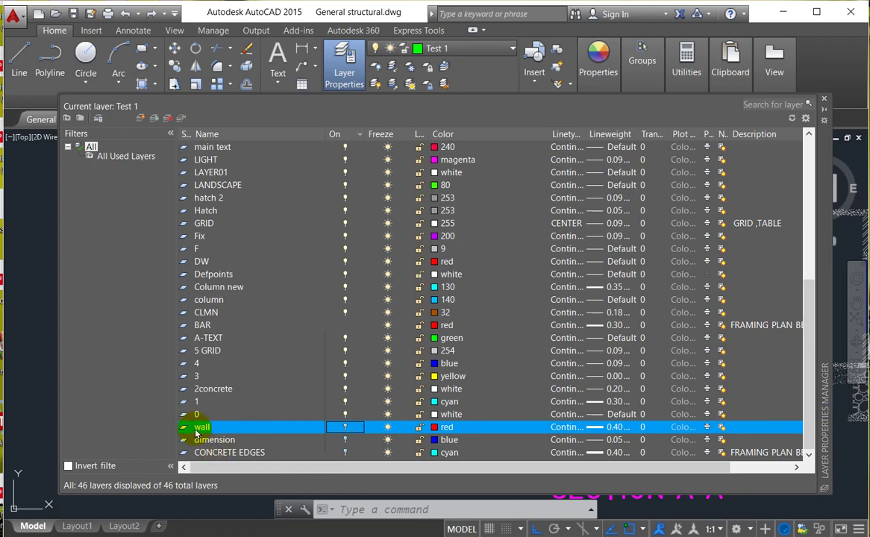
{"action": "left_click", "coordinate": [242, 431]}
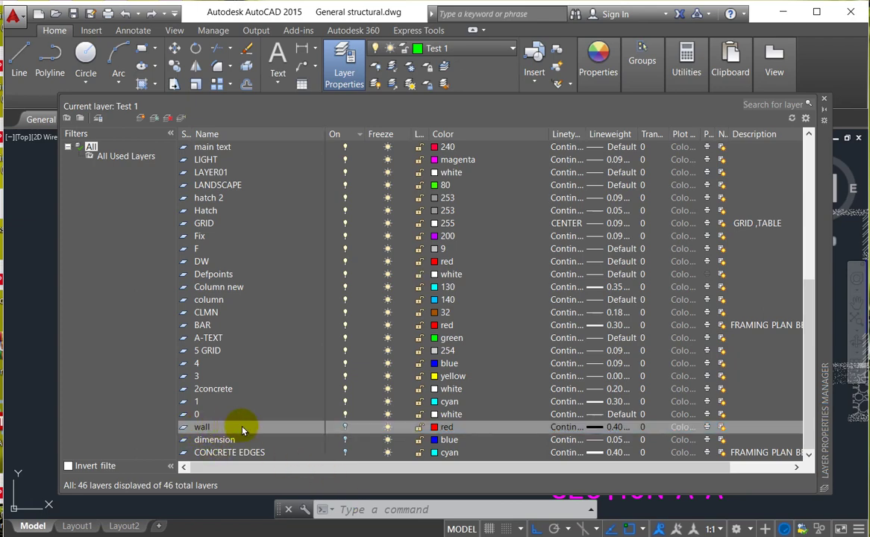
- Turn the wall, dimension and CONCRETE EDGES layers back on, then close the layer properties and review the whole drawing
{"action": "left_click", "coordinate": [345, 427]}
{"action": "left_click", "coordinate": [345, 441]}
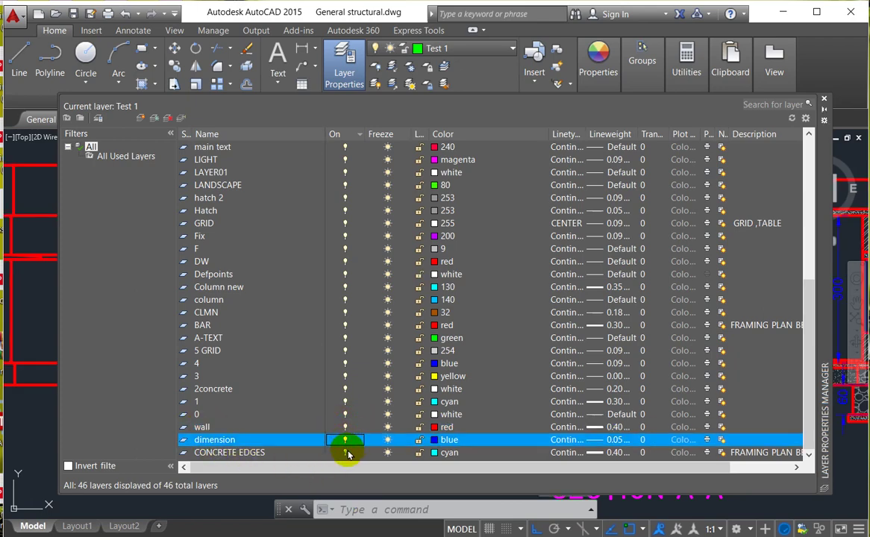
{"action": "left_click", "coordinate": [345, 451]}
{"action": "left_click", "coordinate": [344, 136]}
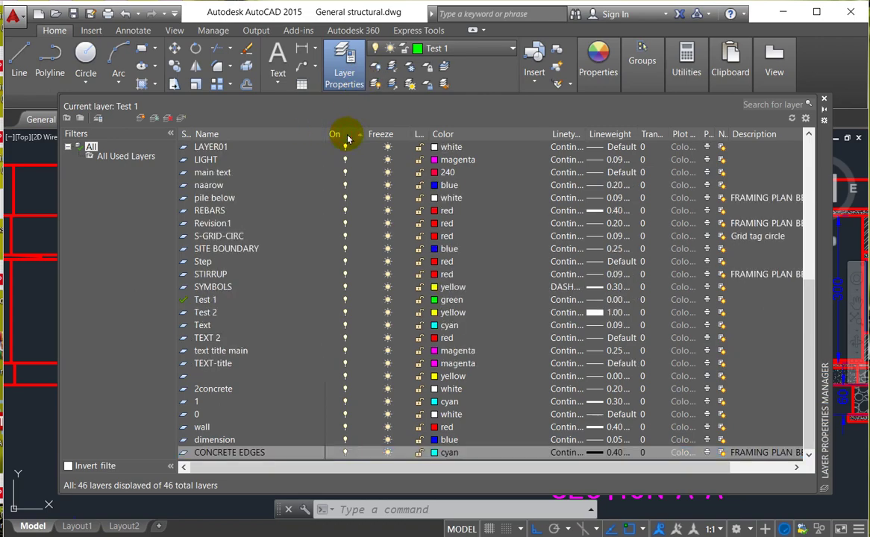
{"action": "left_click", "coordinate": [826, 100]}
{"action": "scroll", "coordinate": [381, 349], "scroll_direction": "down", "scroll_amount": 6}
{"action": "scroll", "coordinate": [278, 416], "scroll_direction": "up", "scroll_amount": 5}
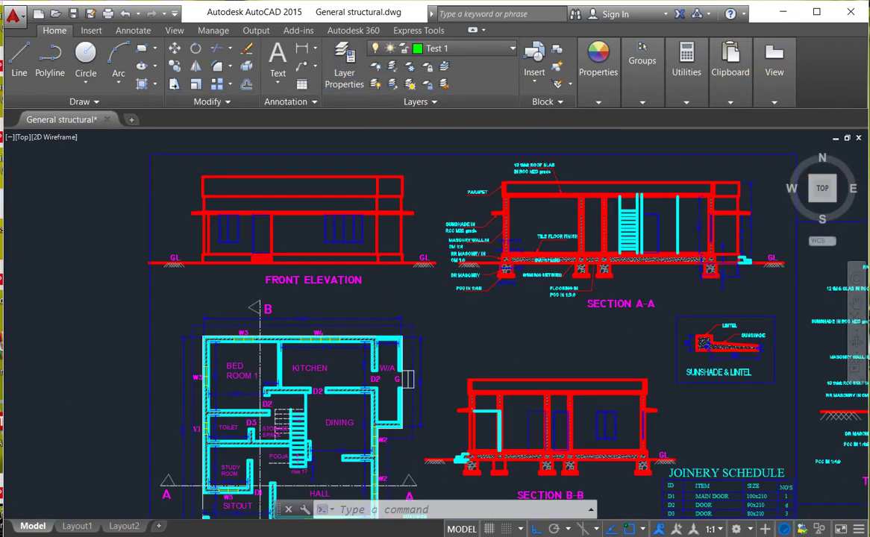
{"action": "scroll", "coordinate": [308, 409], "scroll_direction": "down", "scroll_amount": 2}
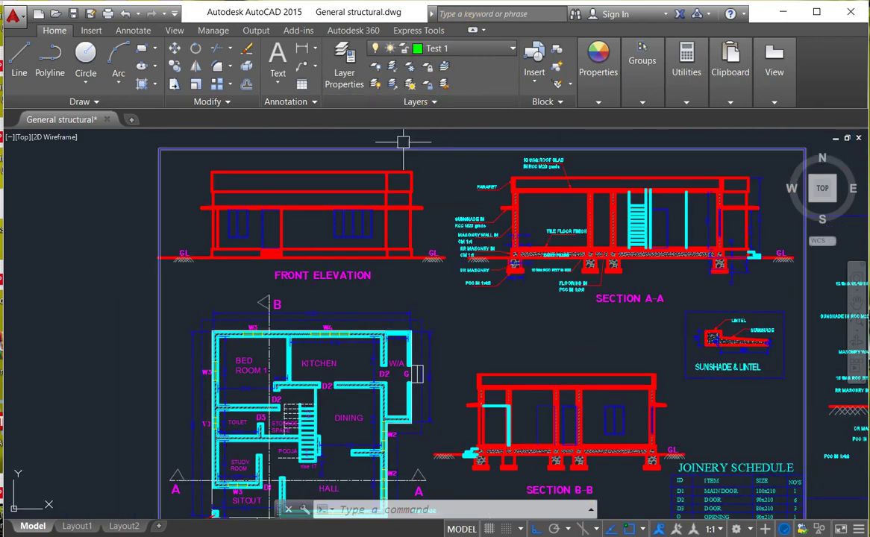
- Lock the dimension layer in the layer properties and close the layer list
{"action": "left_click", "coordinate": [344, 68]}
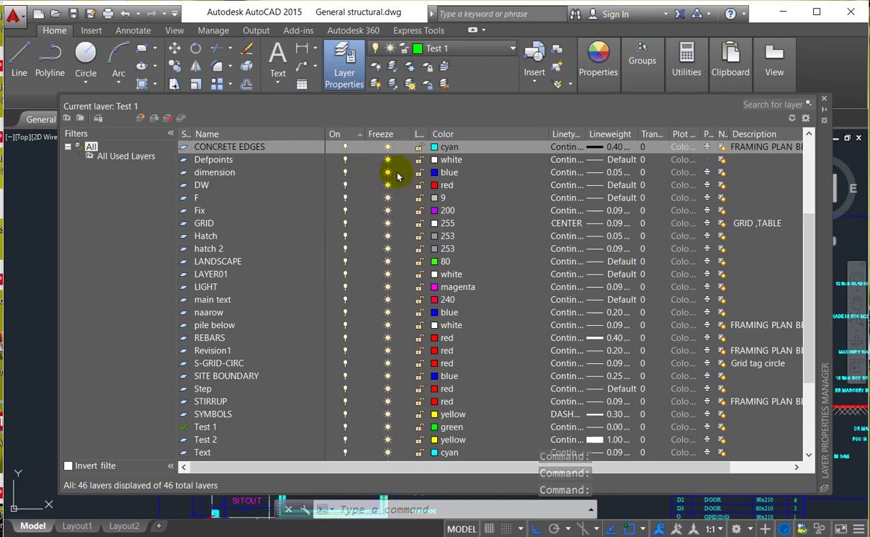
{"action": "left_click_drag", "start_coordinate": [429, 132], "coordinate": [472, 132]}
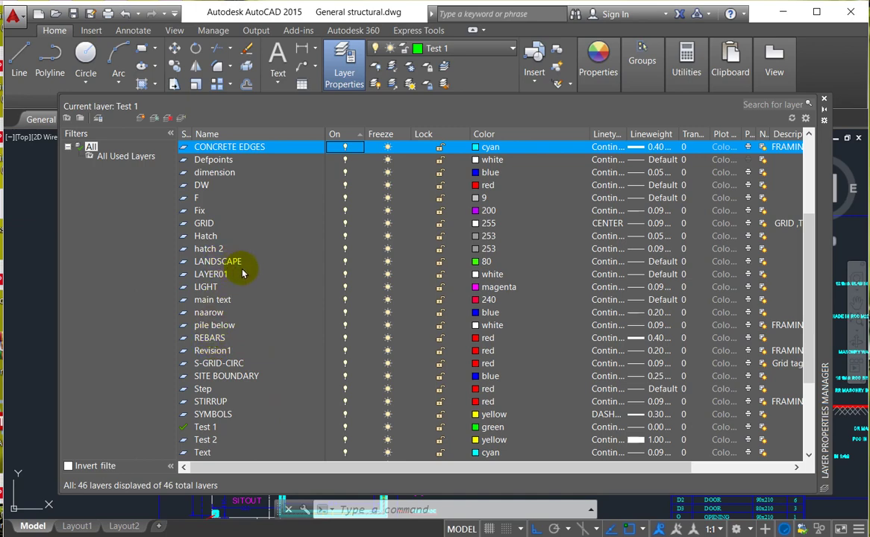
{"action": "left_click", "coordinate": [215, 172]}
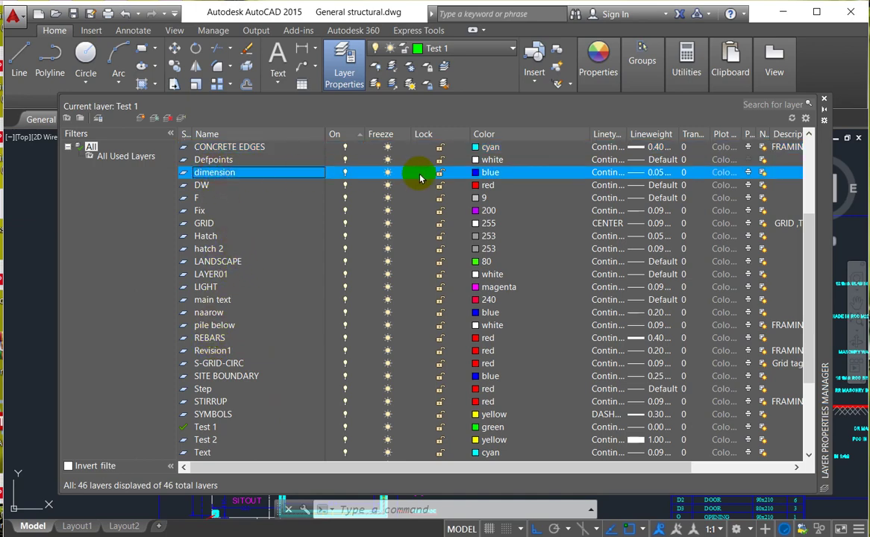
{"action": "left_click", "coordinate": [439, 174]}
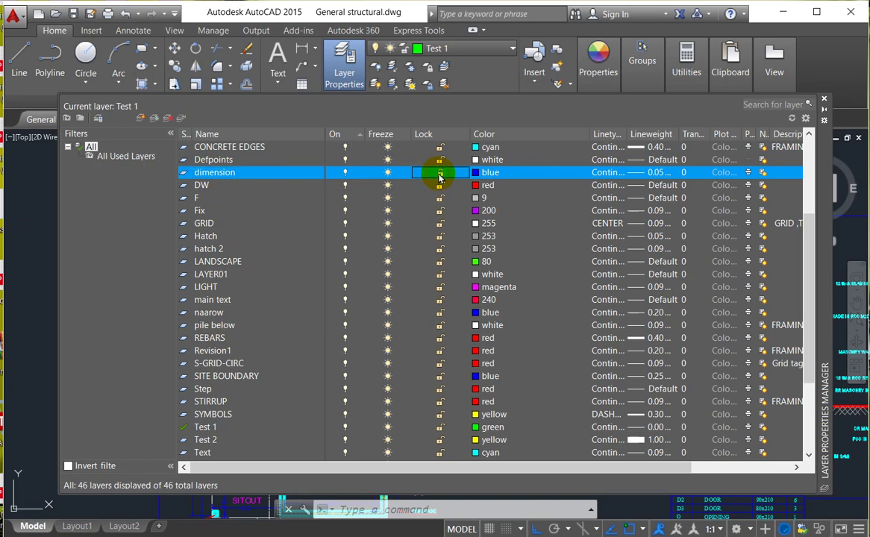
{"action": "left_click", "coordinate": [824, 101]}
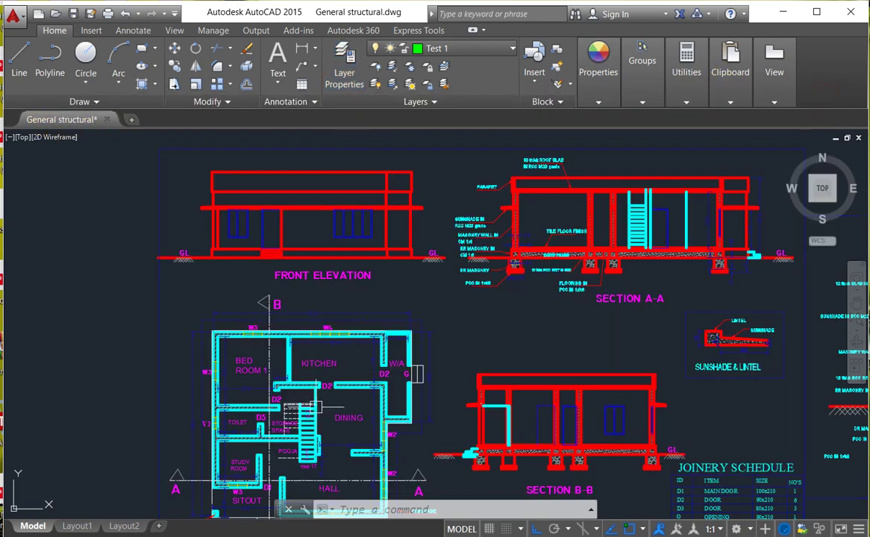
- Try to erase the vertical 240 dimension beside the kitchen on the locked dimension layer
{"action": "scroll", "coordinate": [374, 385], "scroll_direction": "up", "scroll_amount": 6}
{"action": "left_click", "coordinate": [388, 324]}
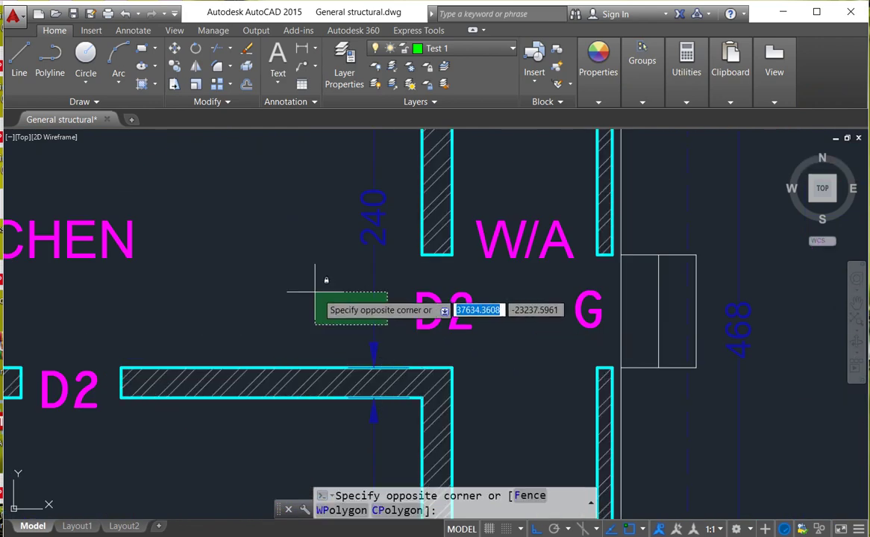
{"action": "left_click", "coordinate": [316, 291]}
{"action": "mouse_move", "coordinate": [372, 294]}
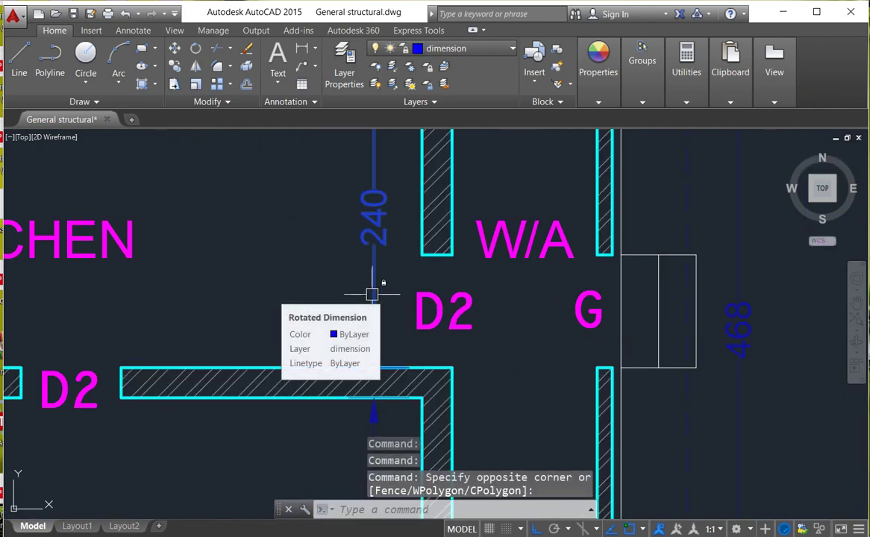
{"action": "right_click", "coordinate": [371, 294]}
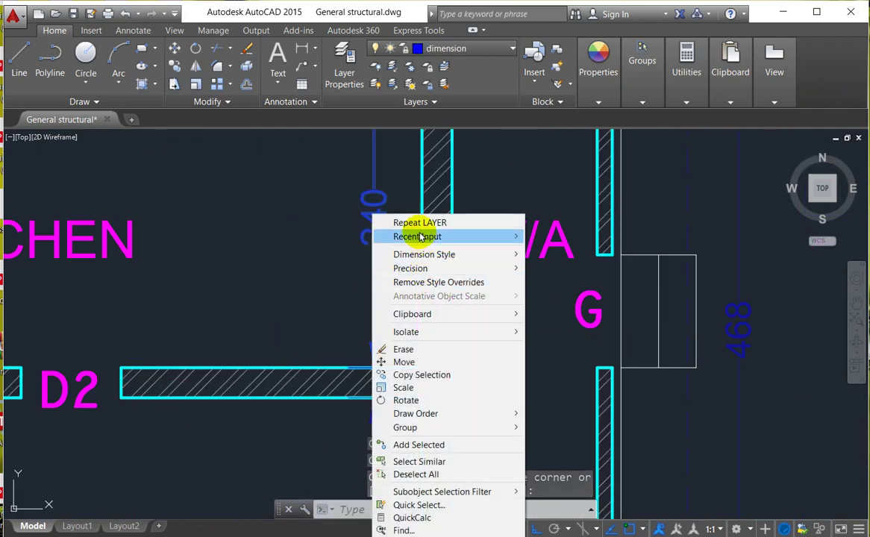
{"action": "left_click", "coordinate": [410, 348]}
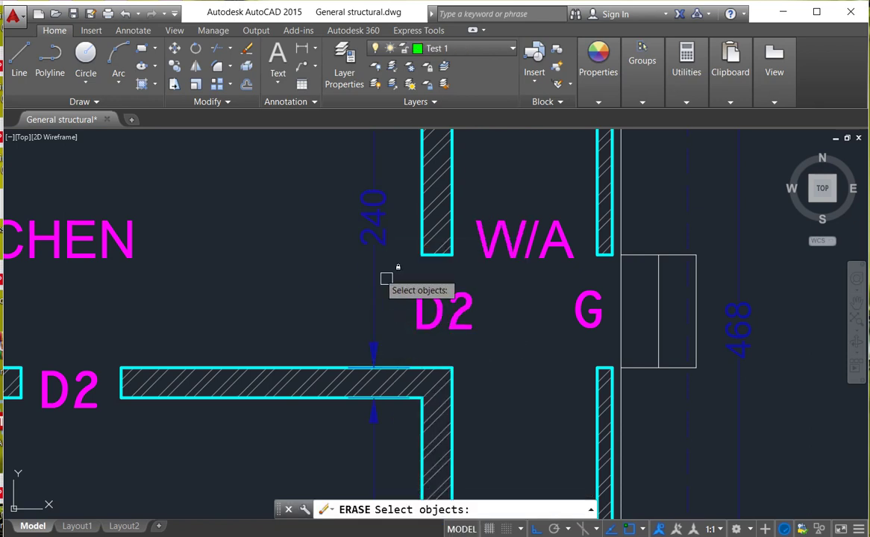
- Erase the D2 door label near the W/A room and the W/A room label
{"action": "left_click", "coordinate": [482, 330]}
{"action": "left_click", "coordinate": [423, 299]}
{"action": "right_click", "coordinate": [423, 298]}
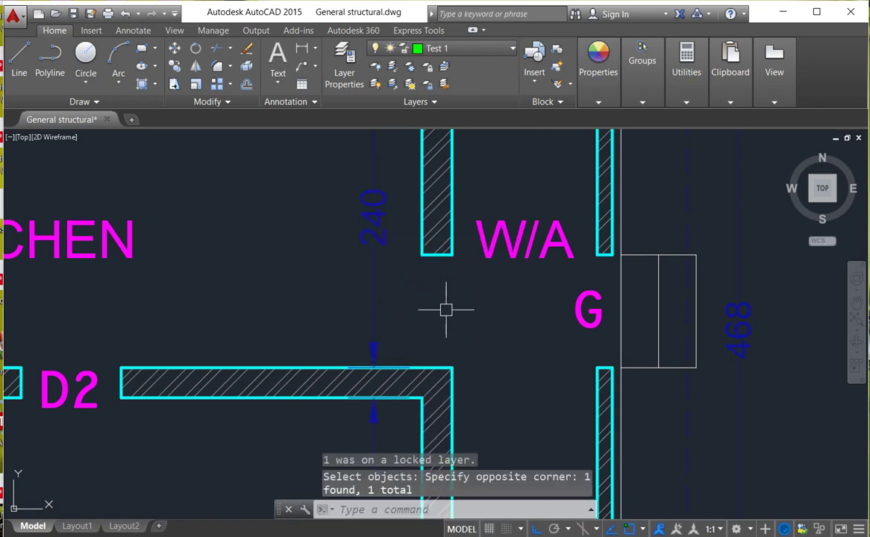
{"action": "left_click", "coordinate": [526, 290]}
{"action": "left_click", "coordinate": [501, 209]}
{"action": "right_click", "coordinate": [479, 241]}
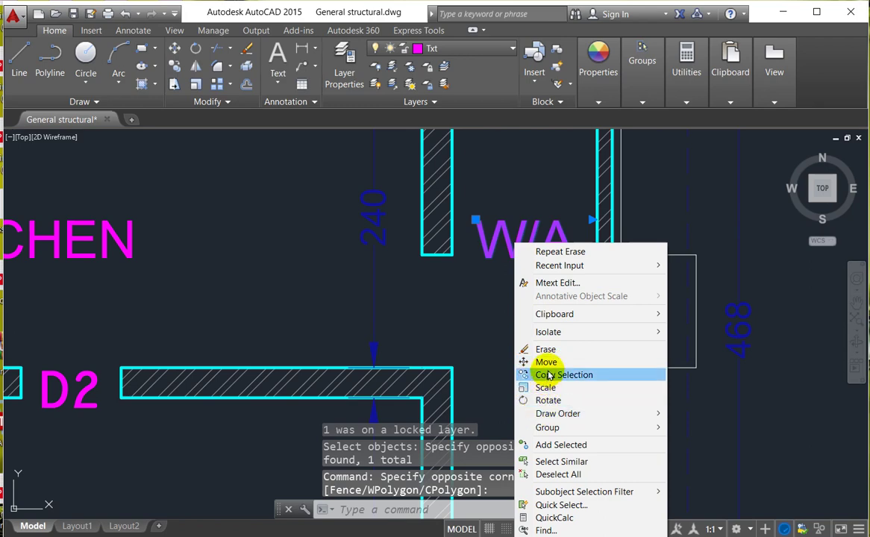
{"action": "left_click", "coordinate": [543, 350]}
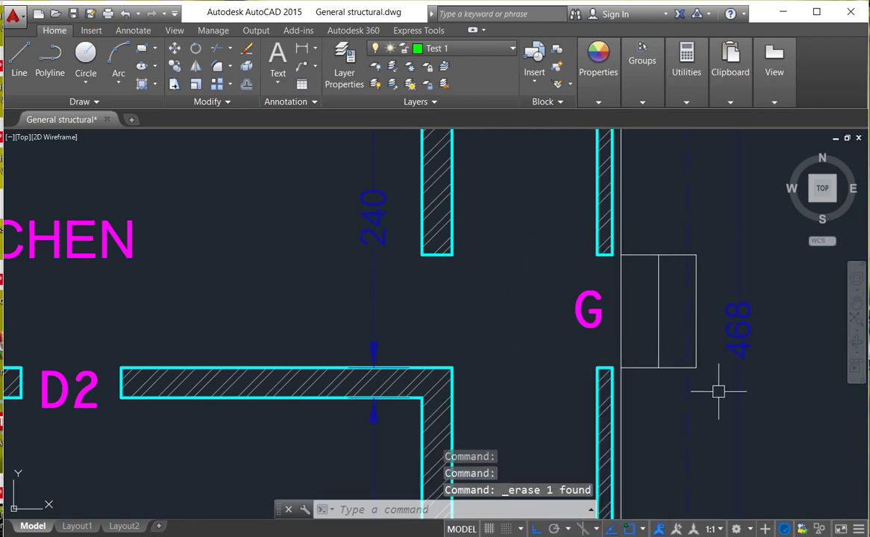
- Select the ground floor plan with crossing windows and erase its walls, labels and stairs
{"action": "left_click", "coordinate": [715, 426]}
{"action": "left_click", "coordinate": [396, 233]}
{"action": "scroll", "coordinate": [235, 228], "scroll_direction": "down", "scroll_amount": 4}
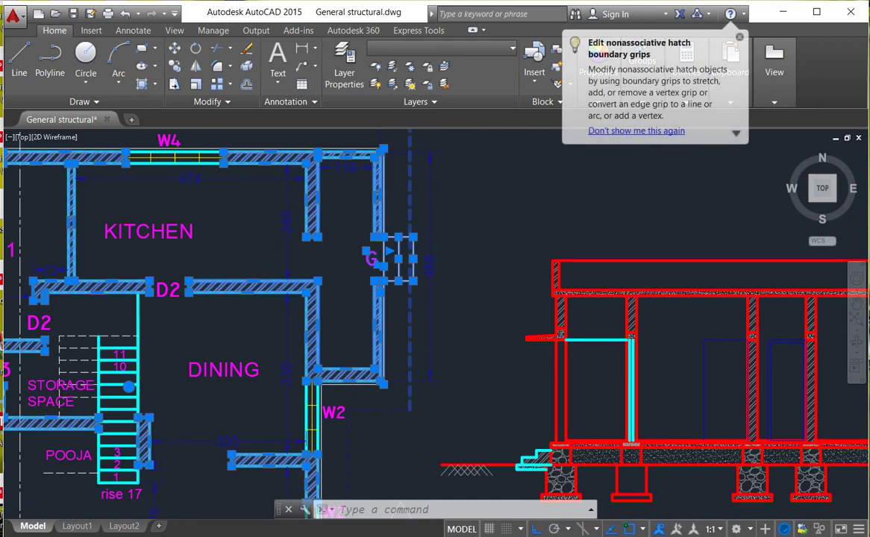
{"action": "scroll", "coordinate": [292, 268], "scroll_direction": "down", "scroll_amount": 2}
{"action": "left_click", "coordinate": [363, 444]}
{"action": "left_click", "coordinate": [59, 162]}
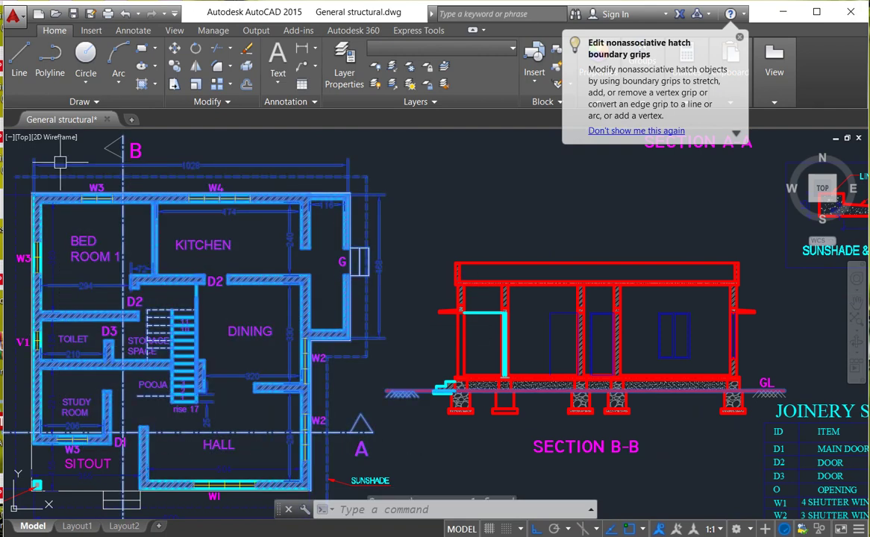
{"action": "right_click", "coordinate": [218, 246]}
{"action": "left_click", "coordinate": [246, 322]}
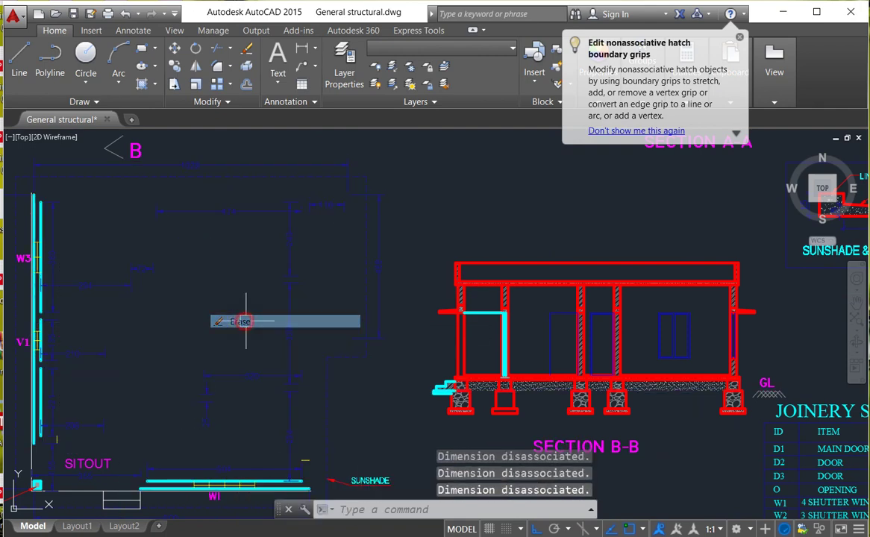
- Inspect the dimensions left in the erased plan area, then unlock the dimension layer in the layer properties
{"action": "scroll", "coordinate": [301, 258], "scroll_direction": "up", "scroll_amount": 5}
{"action": "scroll", "coordinate": [217, 374], "scroll_direction": "down", "scroll_amount": 2}
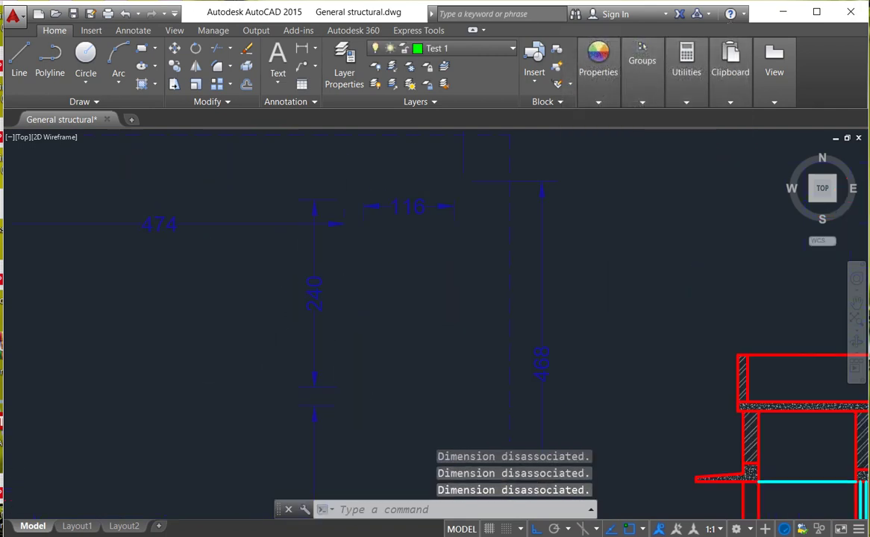
{"action": "scroll", "coordinate": [344, 395], "scroll_direction": "down", "scroll_amount": 2}
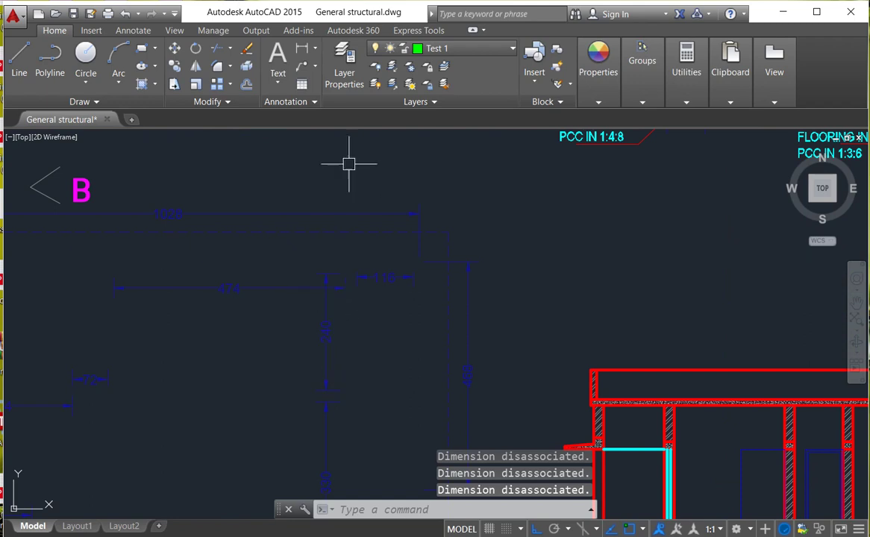
{"action": "left_click", "coordinate": [346, 74]}
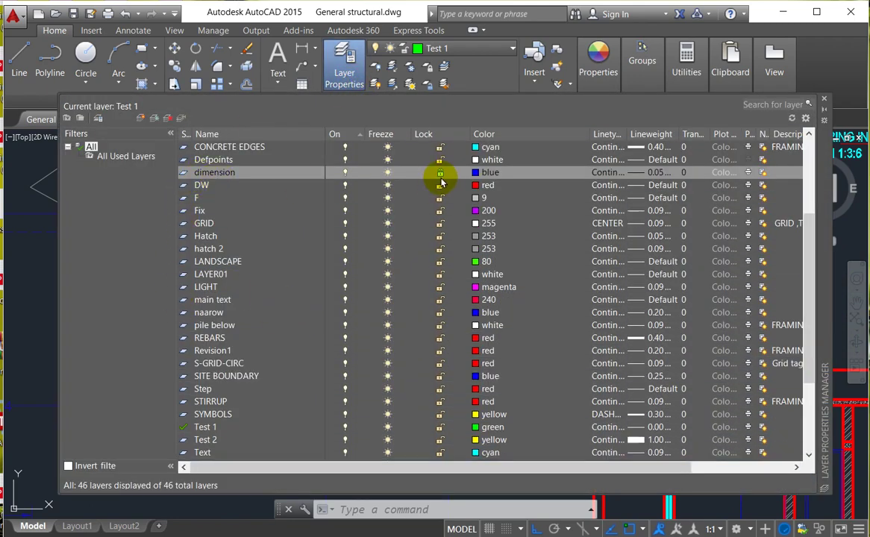
{"action": "left_click", "coordinate": [441, 173]}
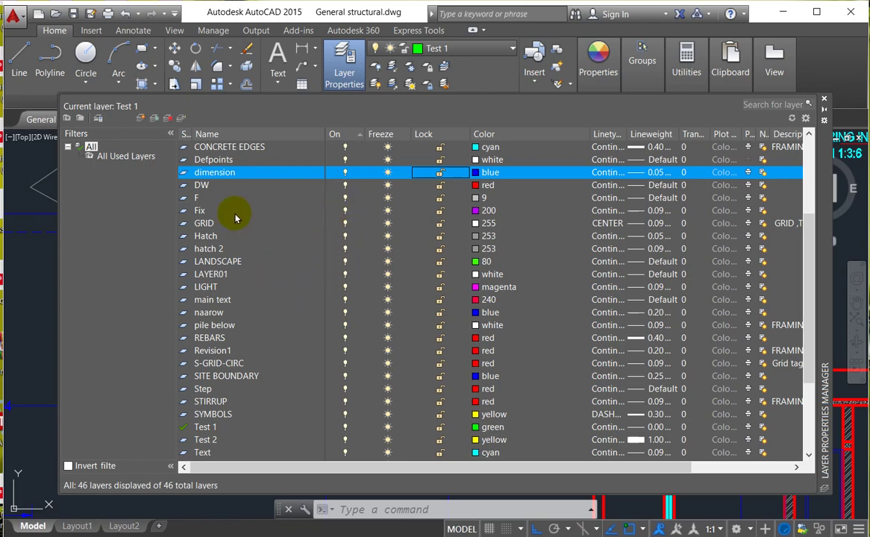
- Select all layers in the layer properties and turn them off, including the current layer
{"action": "left_click", "coordinate": [265, 175]}
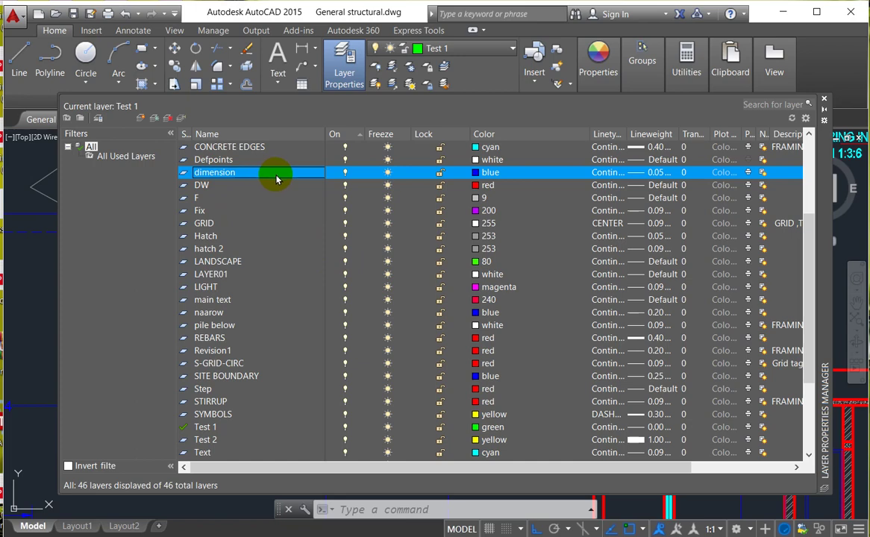
{"action": "key", "text": "ctrl+a"}
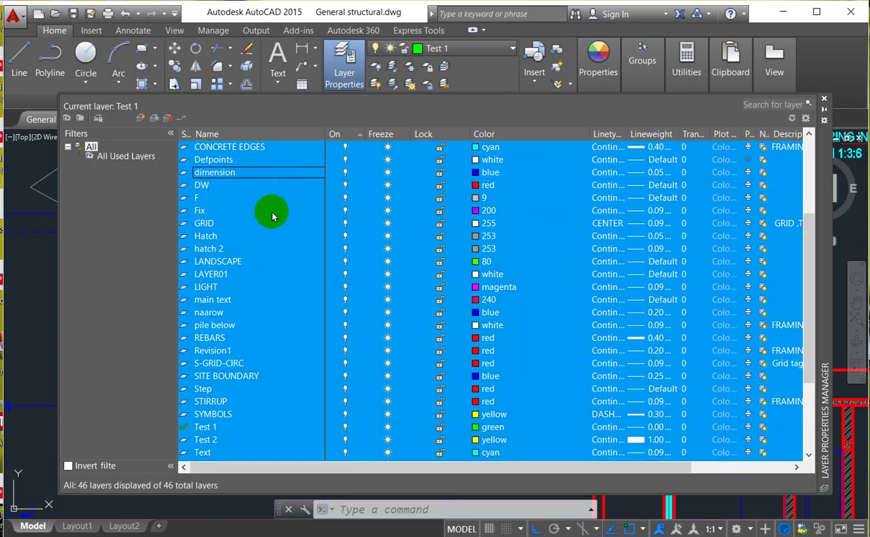
{"action": "left_click", "coordinate": [345, 151]}
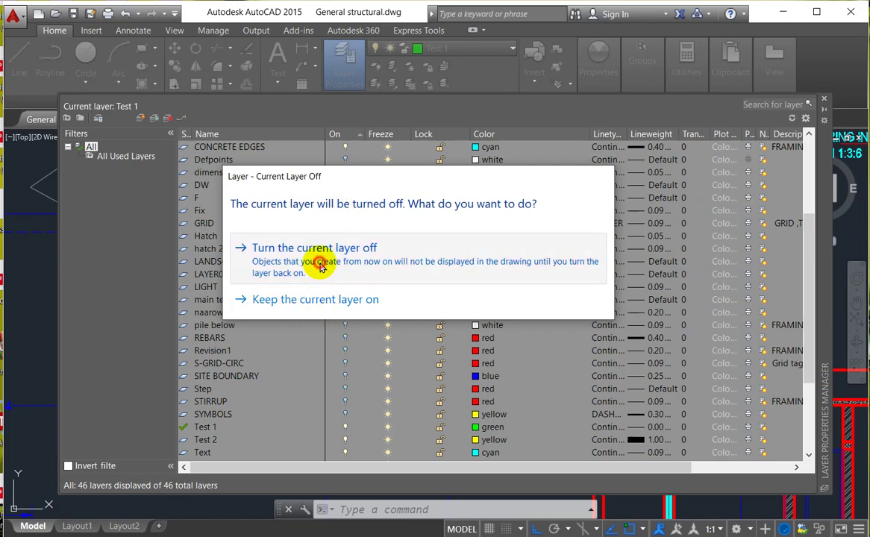
{"action": "left_click", "coordinate": [332, 261]}
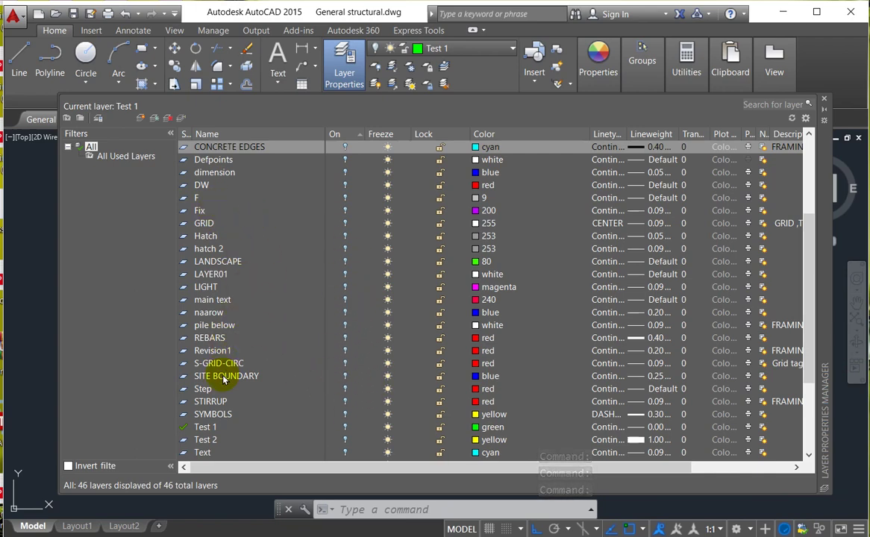
- Turn on only the wall layer, close the layer properties and view the whole drawing
{"action": "scroll", "coordinate": [239, 385], "scroll_direction": "down", "scroll_amount": 3}
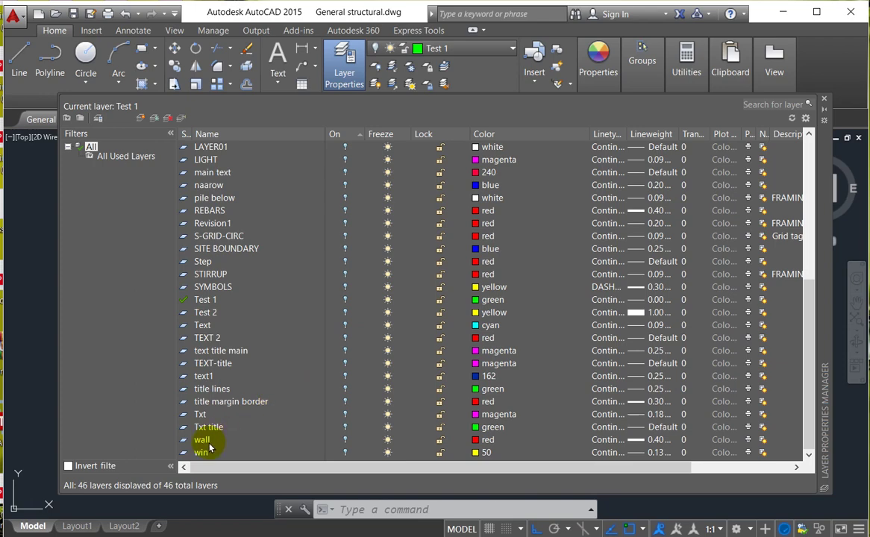
{"action": "left_click", "coordinate": [347, 442]}
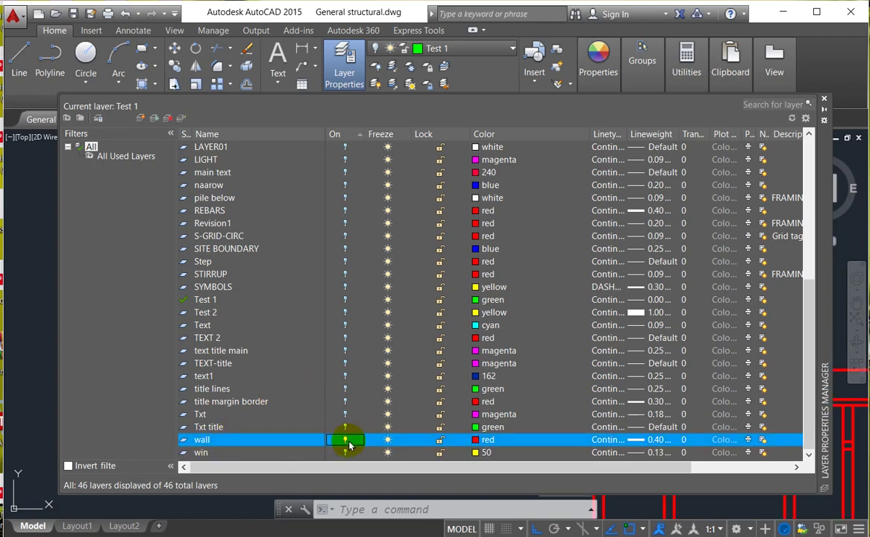
{"action": "left_click", "coordinate": [826, 100]}
{"action": "scroll", "coordinate": [509, 278], "scroll_direction": "down", "scroll_amount": 3}
{"action": "scroll", "coordinate": [558, 315], "scroll_direction": "up", "scroll_amount": 3}
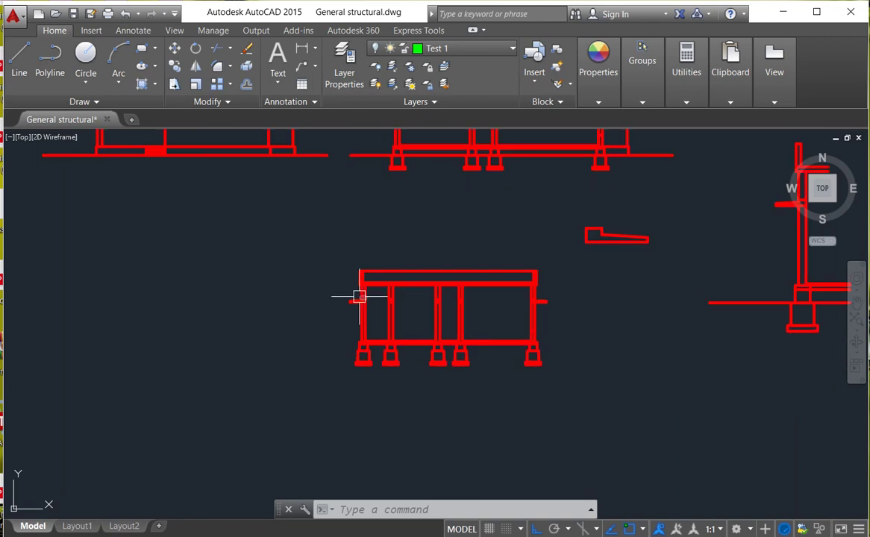
- Copy the wall-layer outlines of Section B-B to the empty area well to the right of the drawing
{"action": "scroll", "coordinate": [359, 297], "scroll_direction": "up", "scroll_amount": 4}
{"action": "scroll", "coordinate": [277, 231], "scroll_direction": "down", "scroll_amount": 2}
{"action": "left_click", "coordinate": [239, 190]}
{"action": "scroll", "coordinate": [317, 272], "scroll_direction": "down", "scroll_amount": 2}
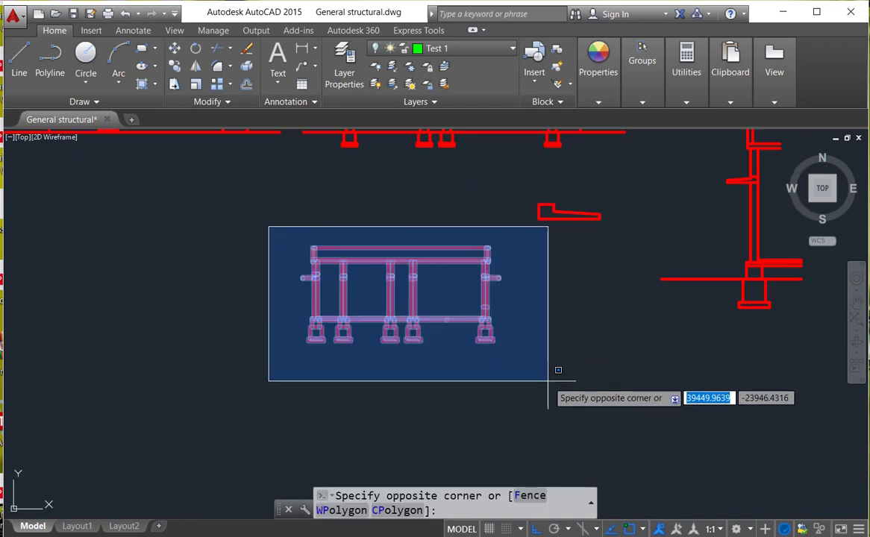
{"action": "left_click", "coordinate": [551, 382]}
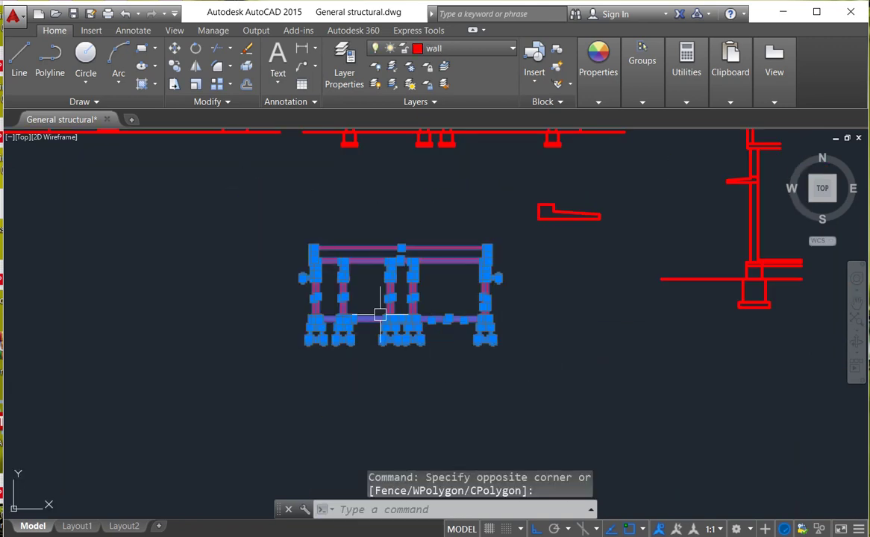
{"action": "type", "text": "co"}
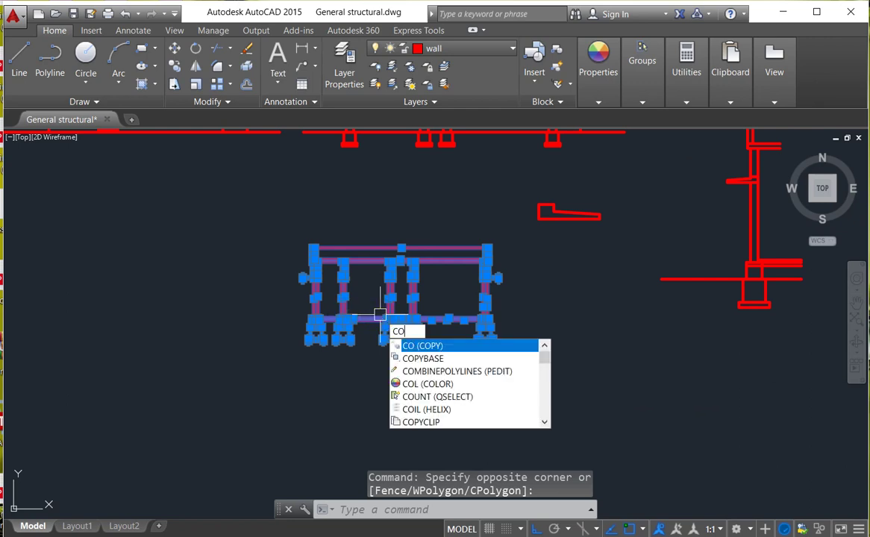
{"action": "key", "text": "Return"}
{"action": "left_click", "coordinate": [349, 338]}
{"action": "scroll", "coordinate": [228, 311], "scroll_direction": "down", "scroll_amount": 6}
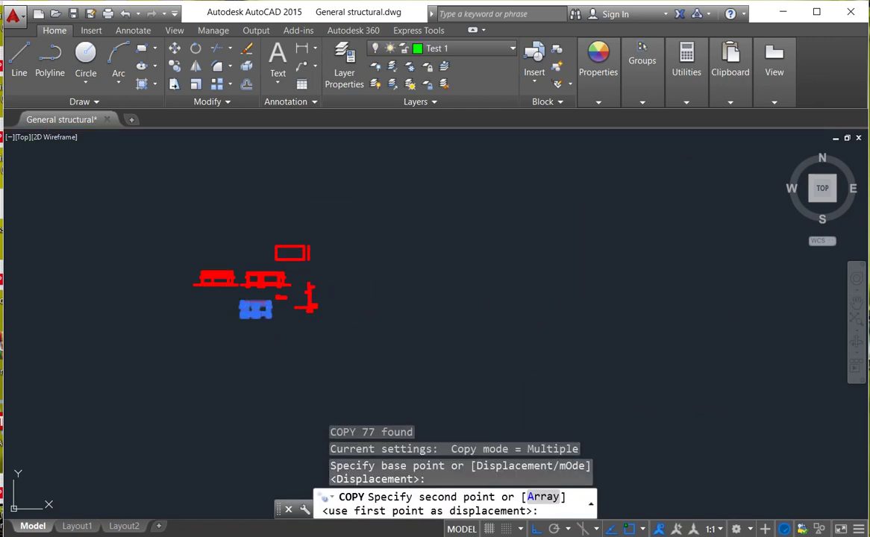
{"action": "left_click", "coordinate": [553, 309]}
{"action": "key", "text": "Return"}
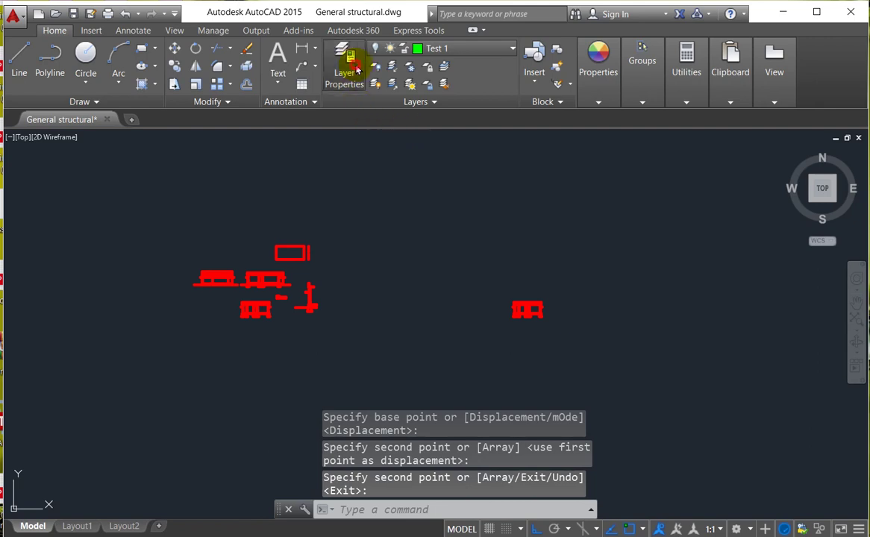
- Select all layers in the layer properties and turn them back on, then close the layer list
{"action": "left_click", "coordinate": [347, 78]}
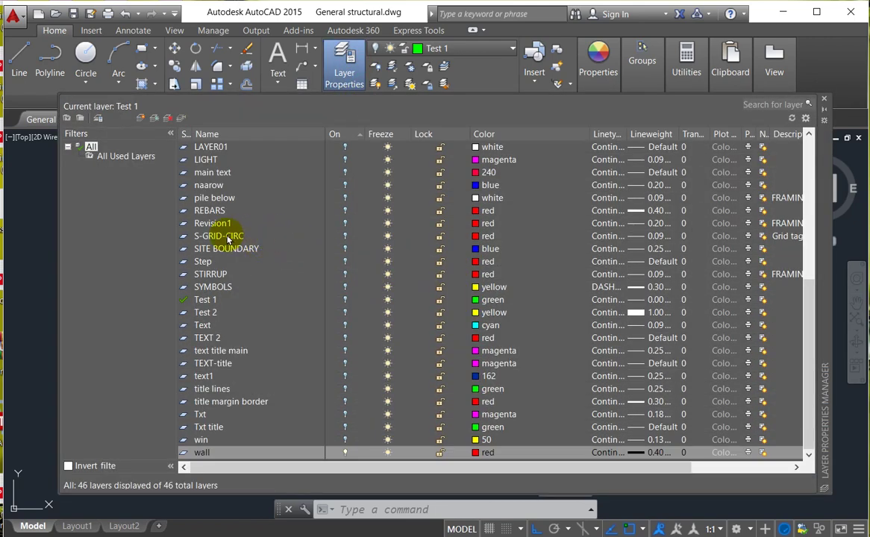
{"action": "left_click", "coordinate": [227, 237]}
{"action": "key", "text": "ctrl+a"}
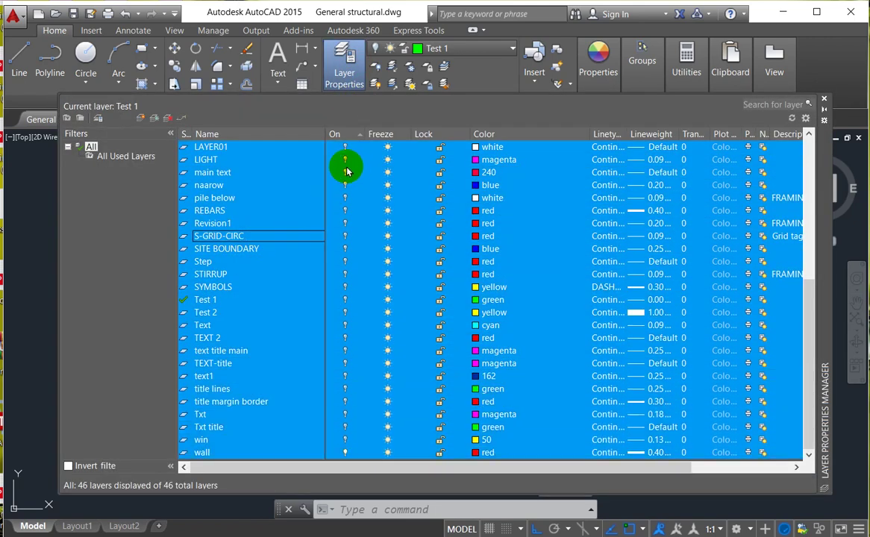
{"action": "left_click", "coordinate": [345, 175]}
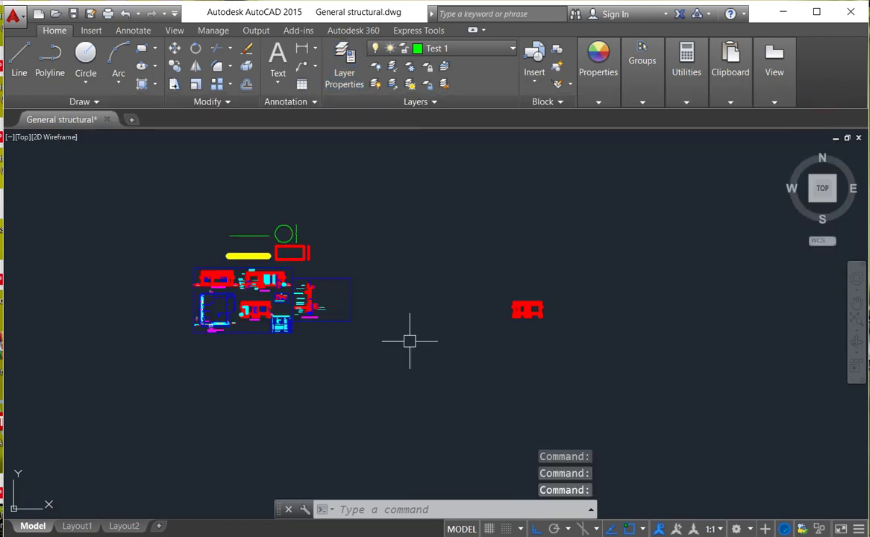
- Examine the full drawing and the original Section B-B in comparison with its copied wall outlines
{"action": "scroll", "coordinate": [529, 312], "scroll_direction": "up", "scroll_amount": 10}
{"action": "scroll", "coordinate": [701, 337], "scroll_direction": "down", "scroll_amount": 8}
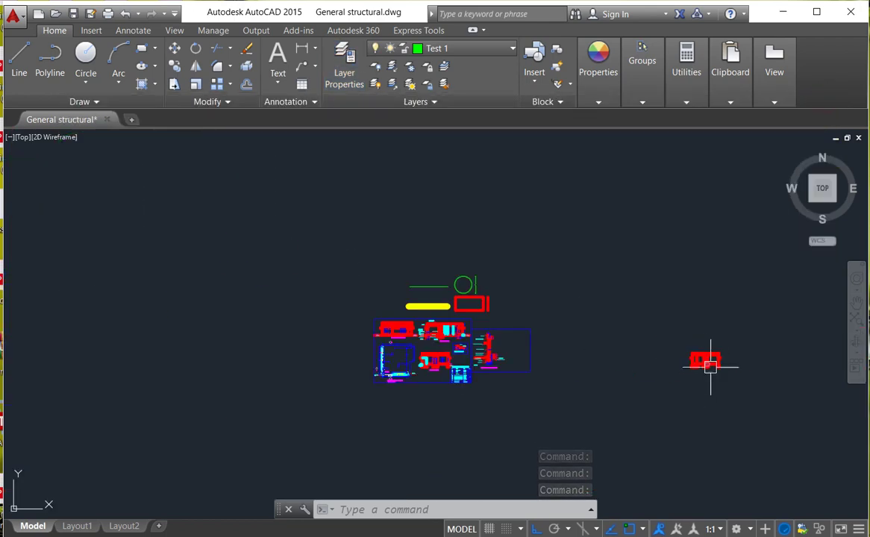
{"action": "scroll", "coordinate": [342, 347], "scroll_direction": "up", "scroll_amount": 8}
{"action": "scroll", "coordinate": [418, 295], "scroll_direction": "down", "scroll_amount": 3}
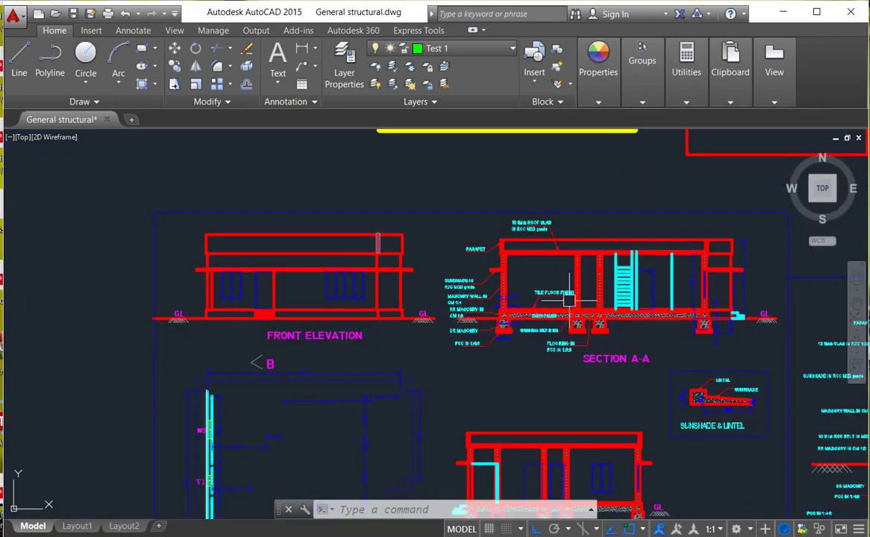
{"action": "scroll", "coordinate": [519, 274], "scroll_direction": "up", "scroll_amount": 3}
{"action": "scroll", "coordinate": [524, 282], "scroll_direction": "down", "scroll_amount": 6}
{"action": "scroll", "coordinate": [492, 351], "scroll_direction": "up", "scroll_amount": 2}
{"action": "scroll", "coordinate": [531, 412], "scroll_direction": "up", "scroll_amount": 2}
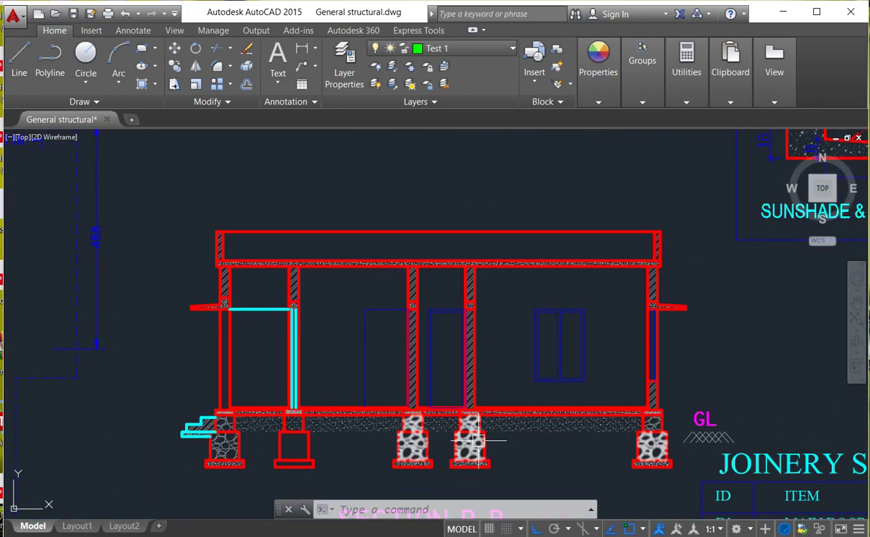
{"action": "scroll", "coordinate": [522, 403], "scroll_direction": "down", "scroll_amount": 8}
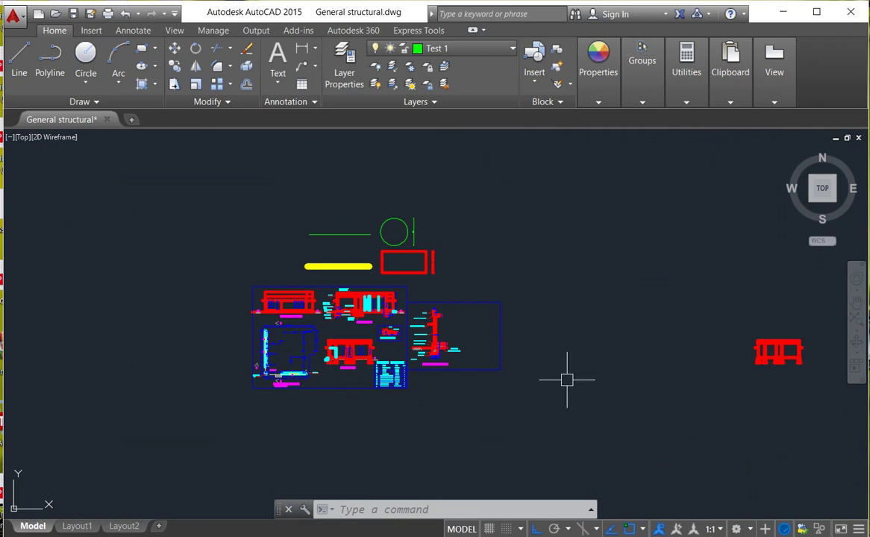